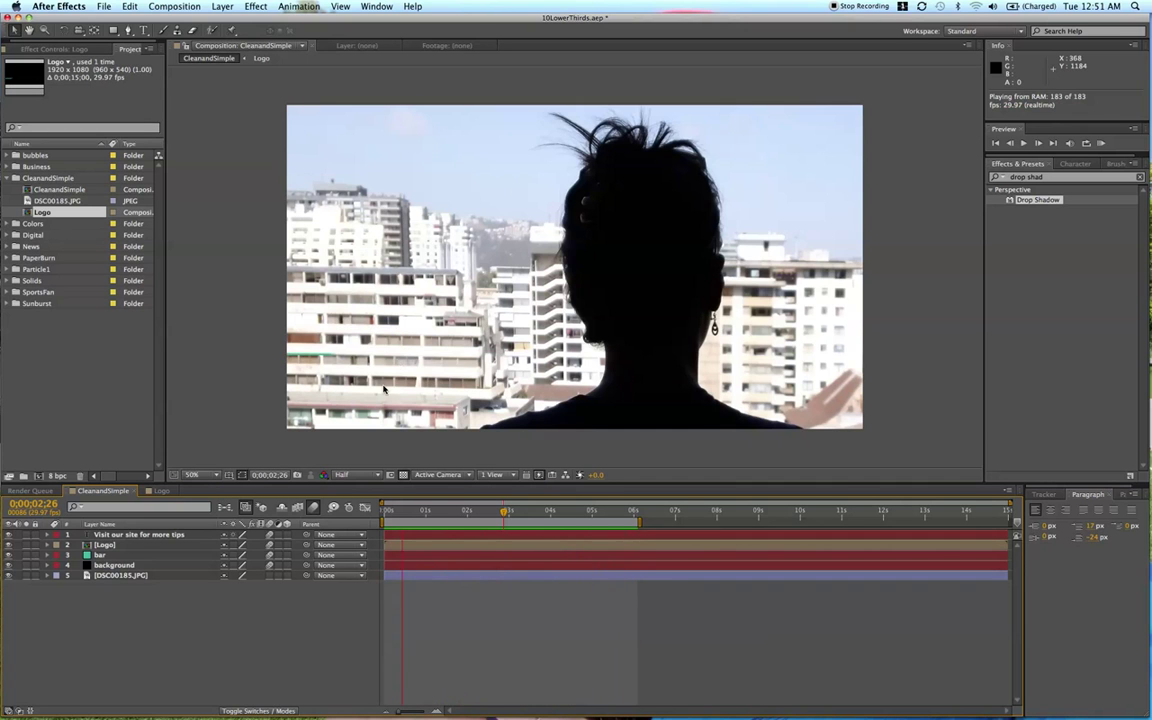
Stop the preview and create a composition named CleanandSimple2 with the HDTV 1080 29.97 preset and a 15-second duration
key(space)
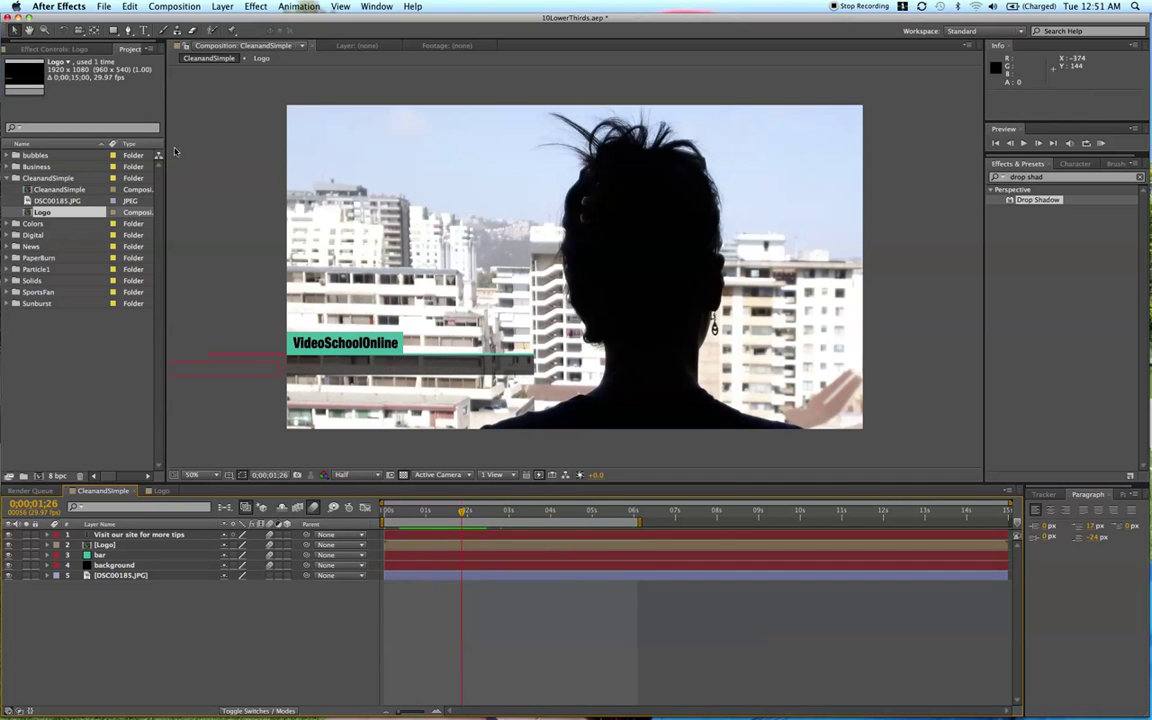
click(37, 475)
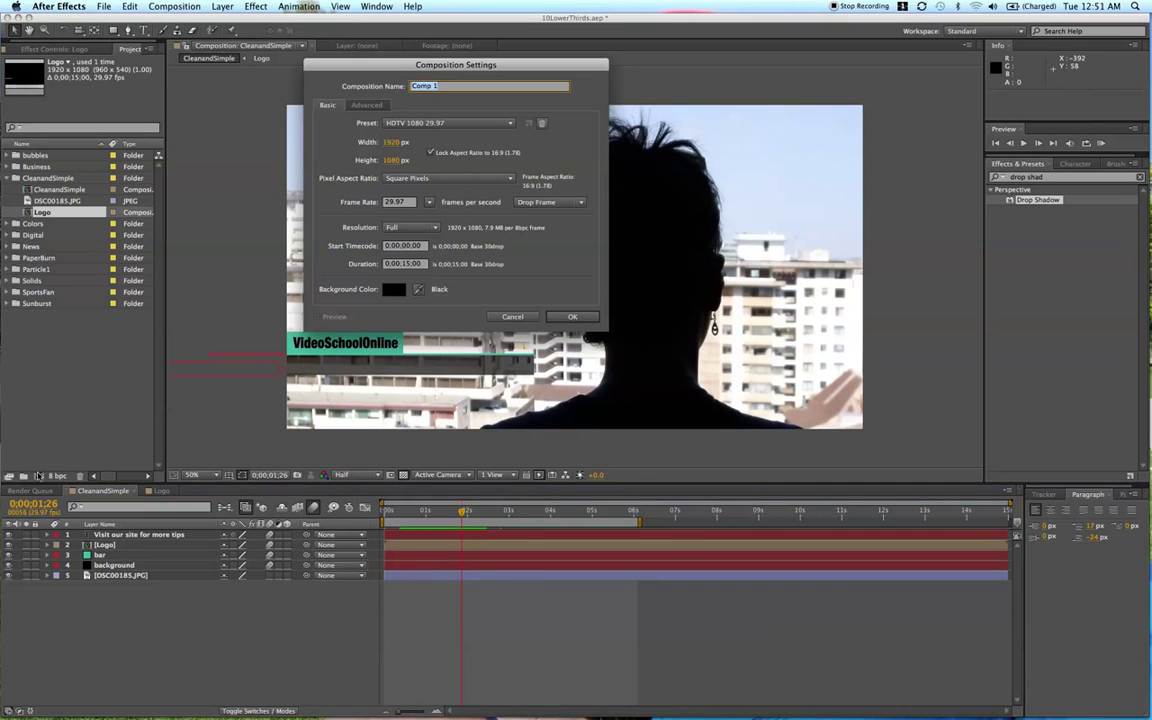
text(CleanandSimple)
key(Return)
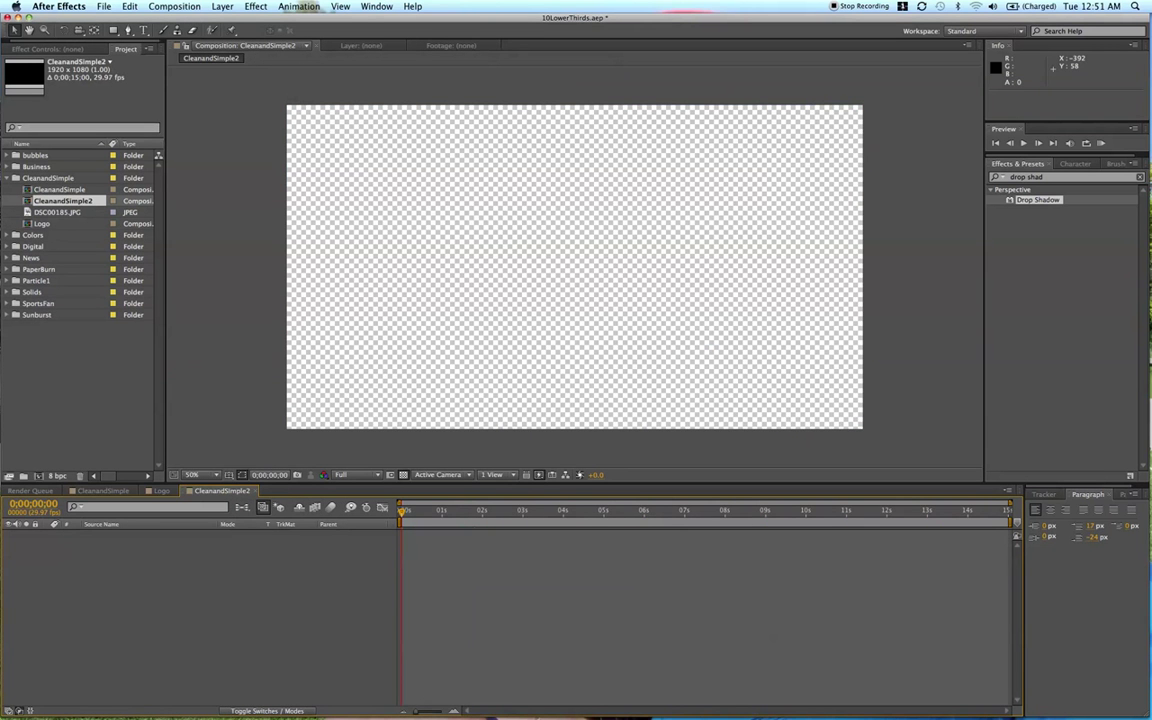
Review the finished lower third in the CleanandSimple composition at 0;00;03;17
click(119, 492)
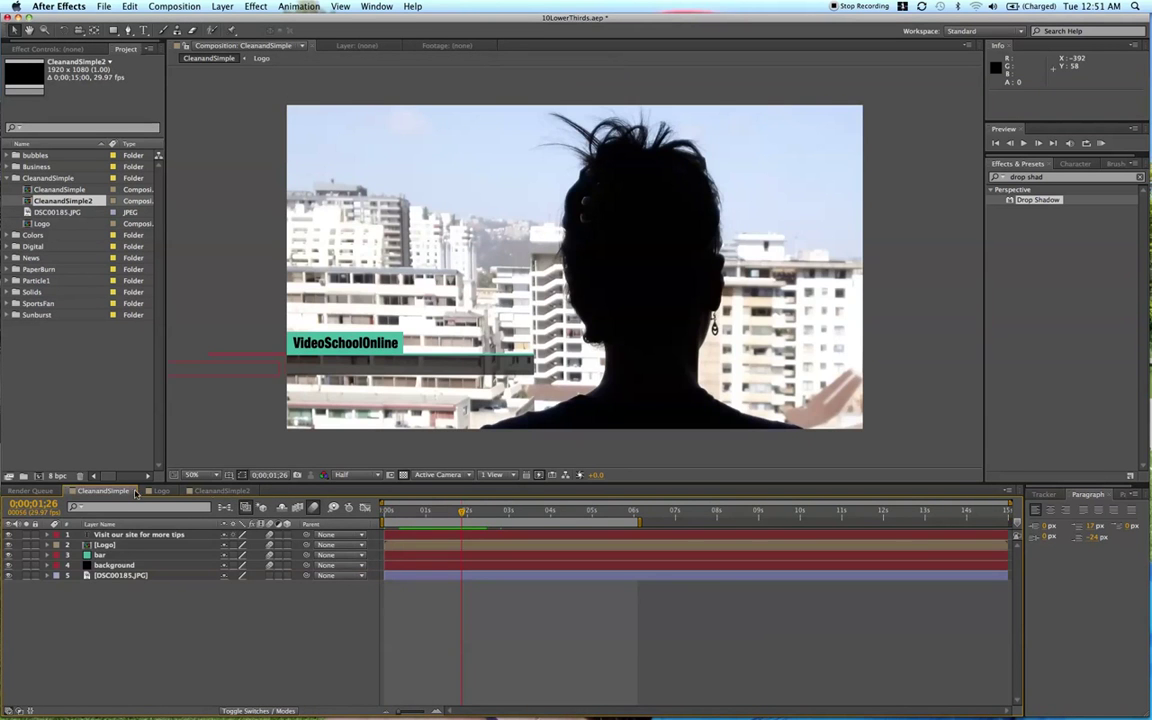
click(505, 512)
drag(505, 512, 532, 512)
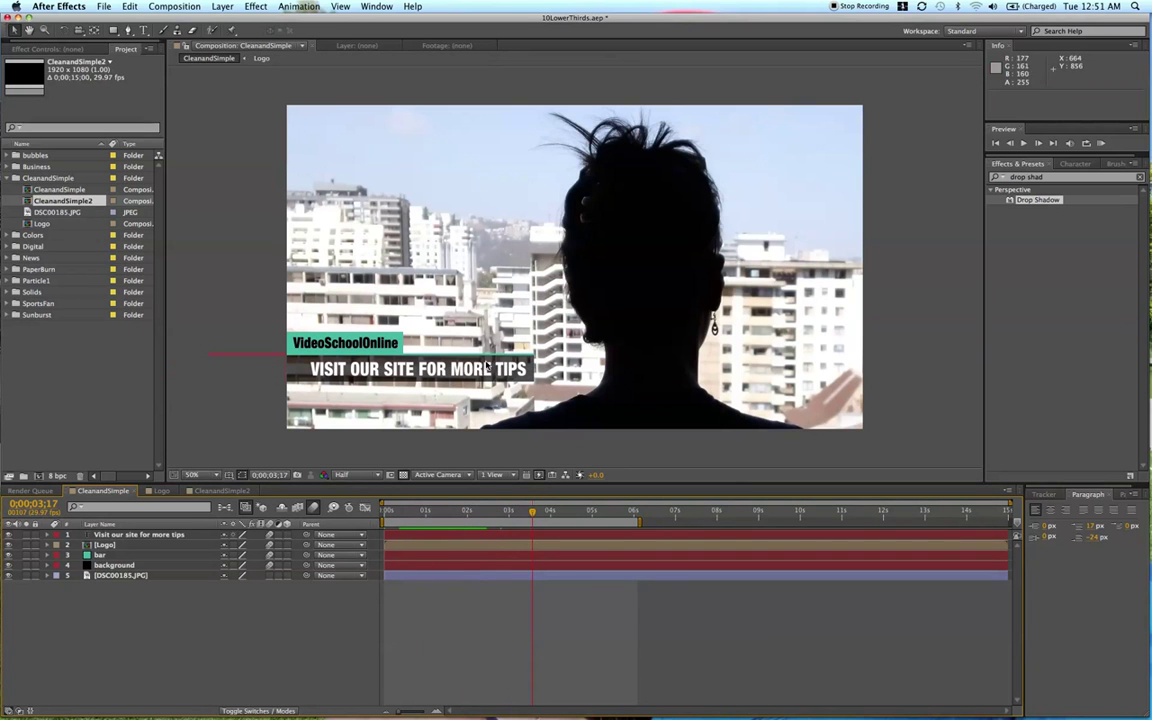
Add a yellow (FFEA00) 1920 x 1080 solid layer to the CleanandSimple2 composition
click(208, 491)
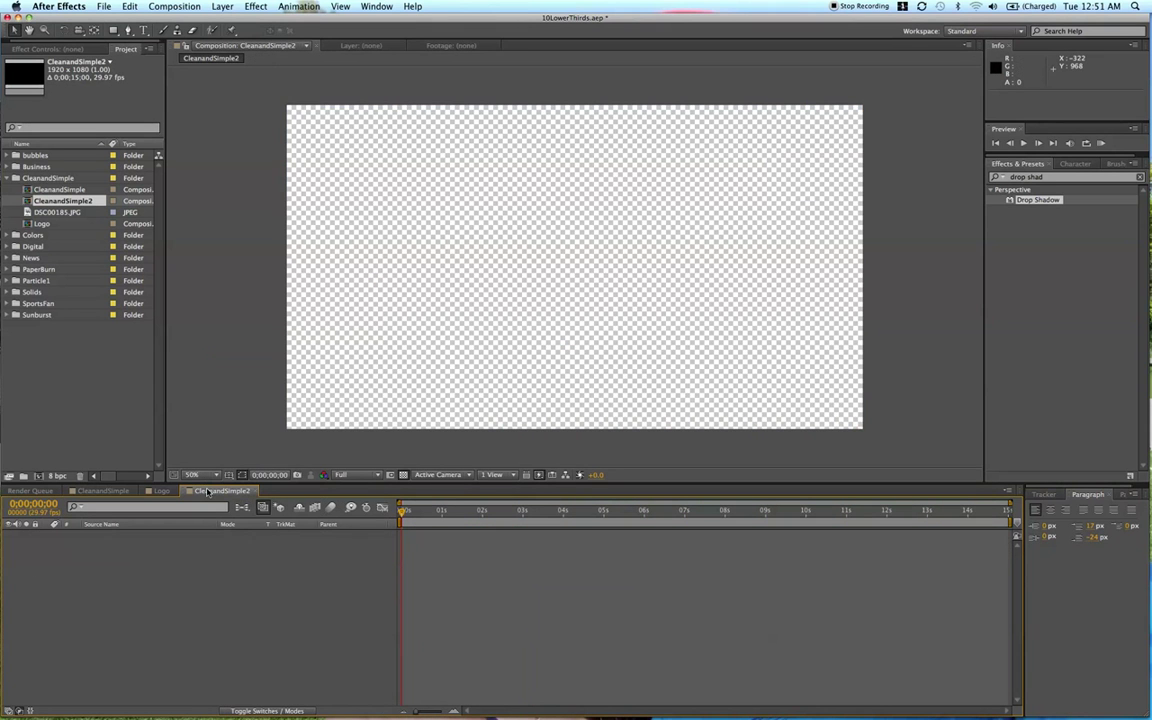
click(222, 6)
mouse_move(300, 21)
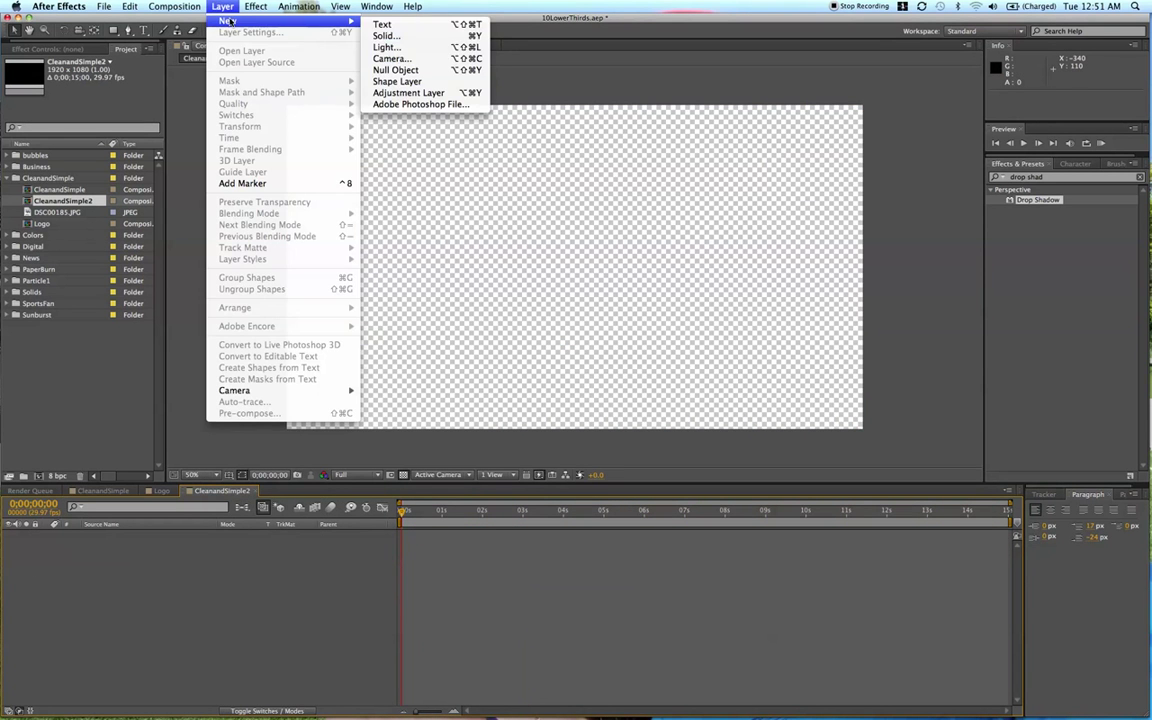
click(420, 36)
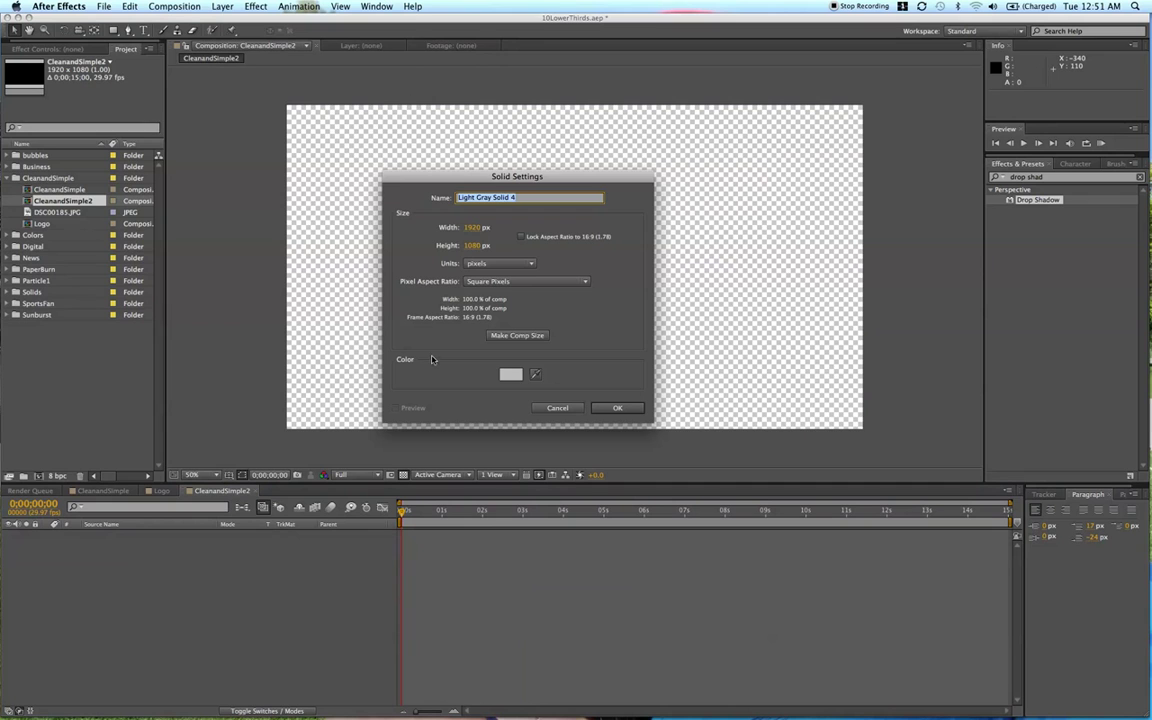
click(508, 375)
drag(246, 218, 248, 233)
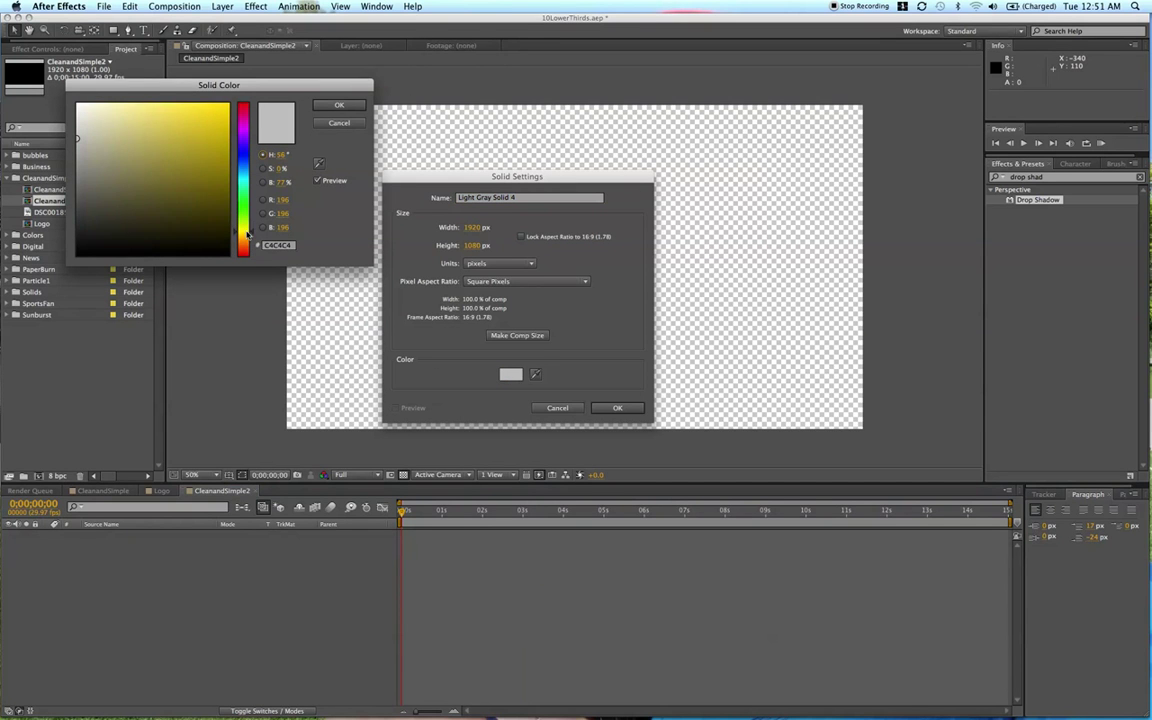
drag(176, 169, 243, 93)
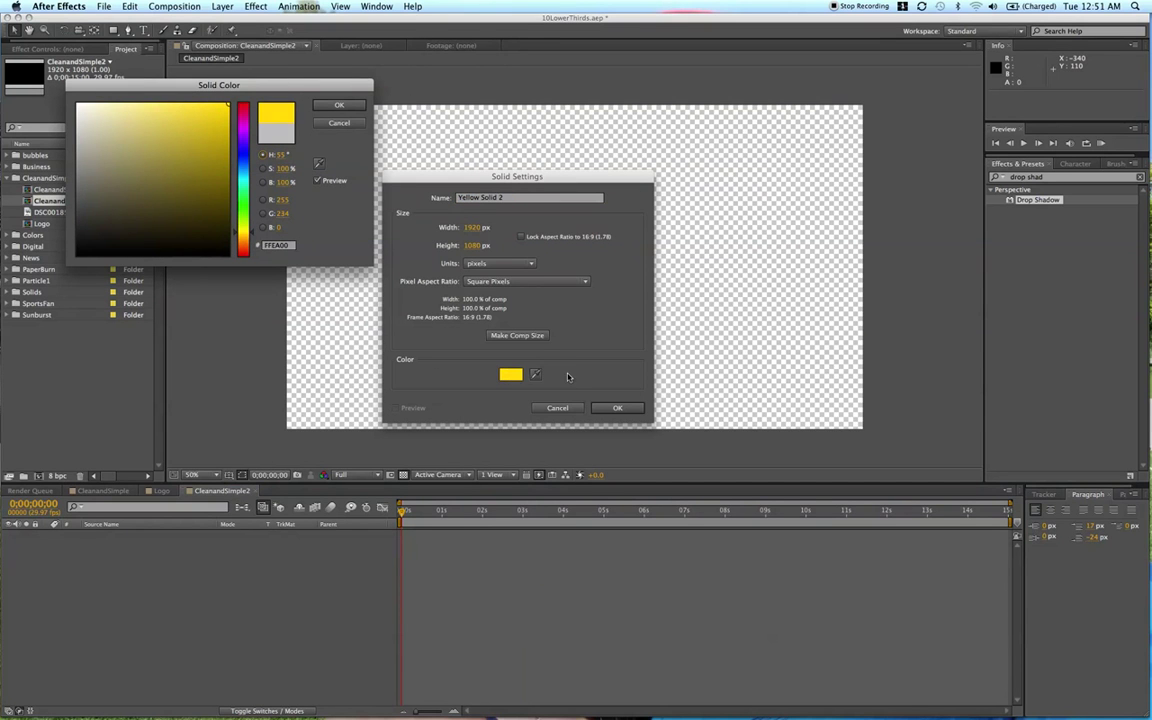
click(339, 105)
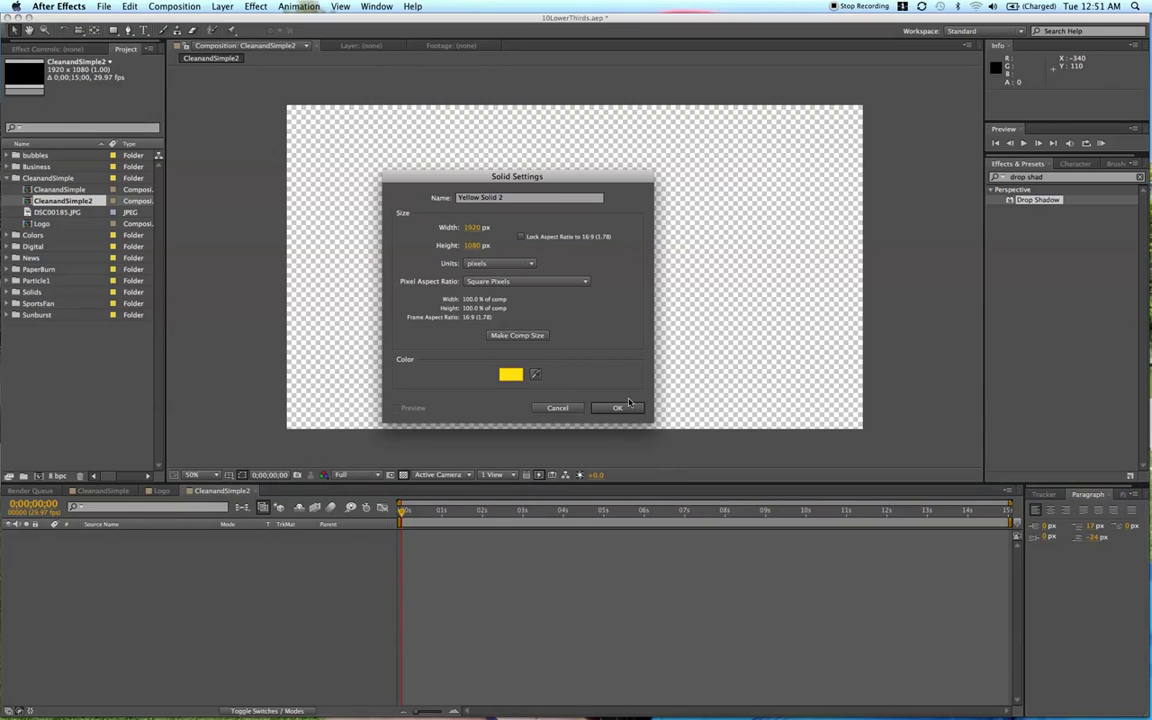
click(630, 403)
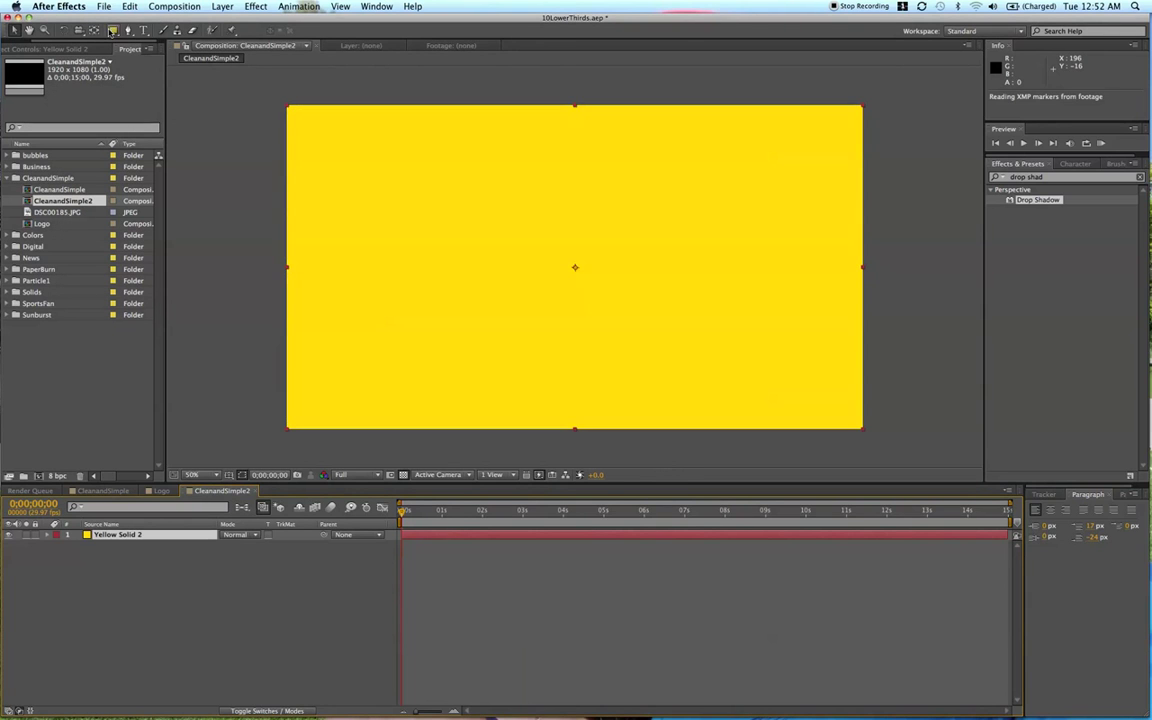
Mask the yellow solid to a thin line about 860 x 8 px near the lower left of the frame and turn off the transparency grid
click(112, 30)
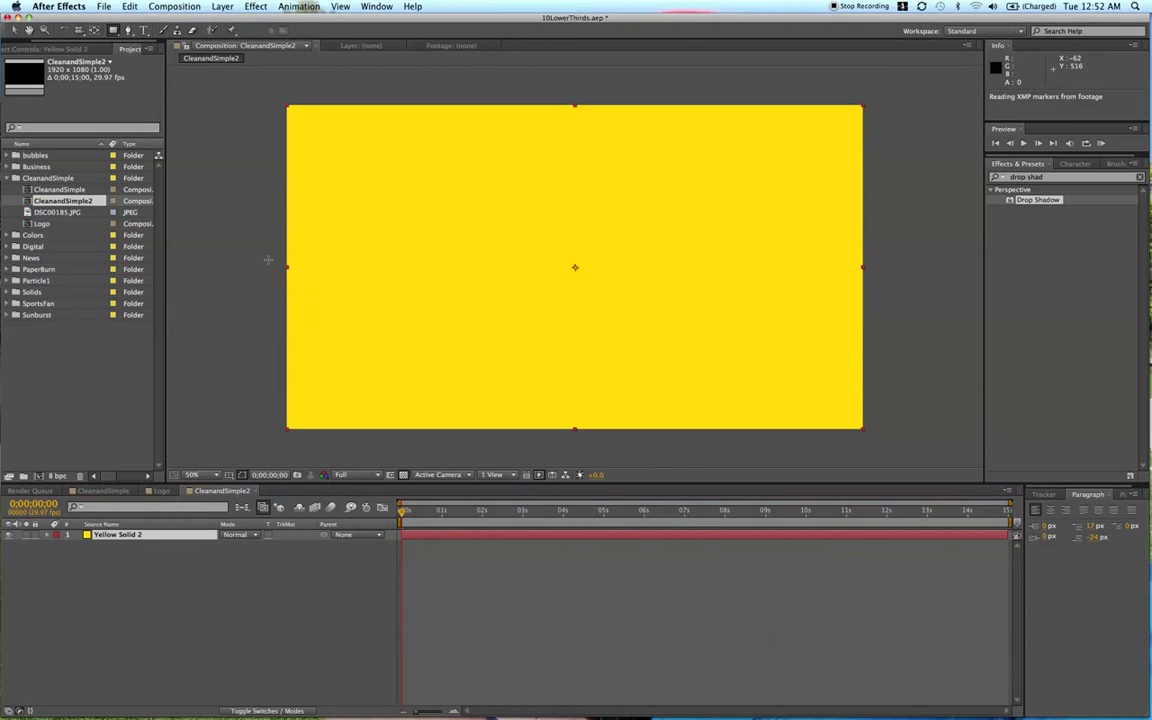
drag(263, 348, 483, 349)
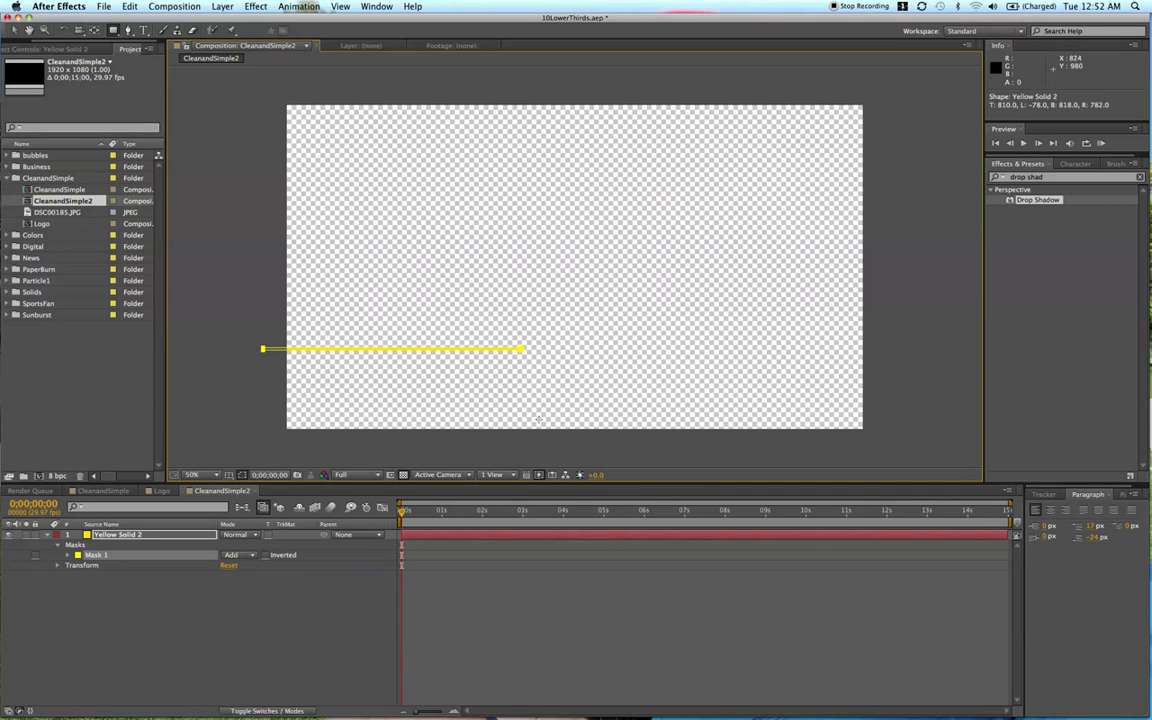
click(404, 475)
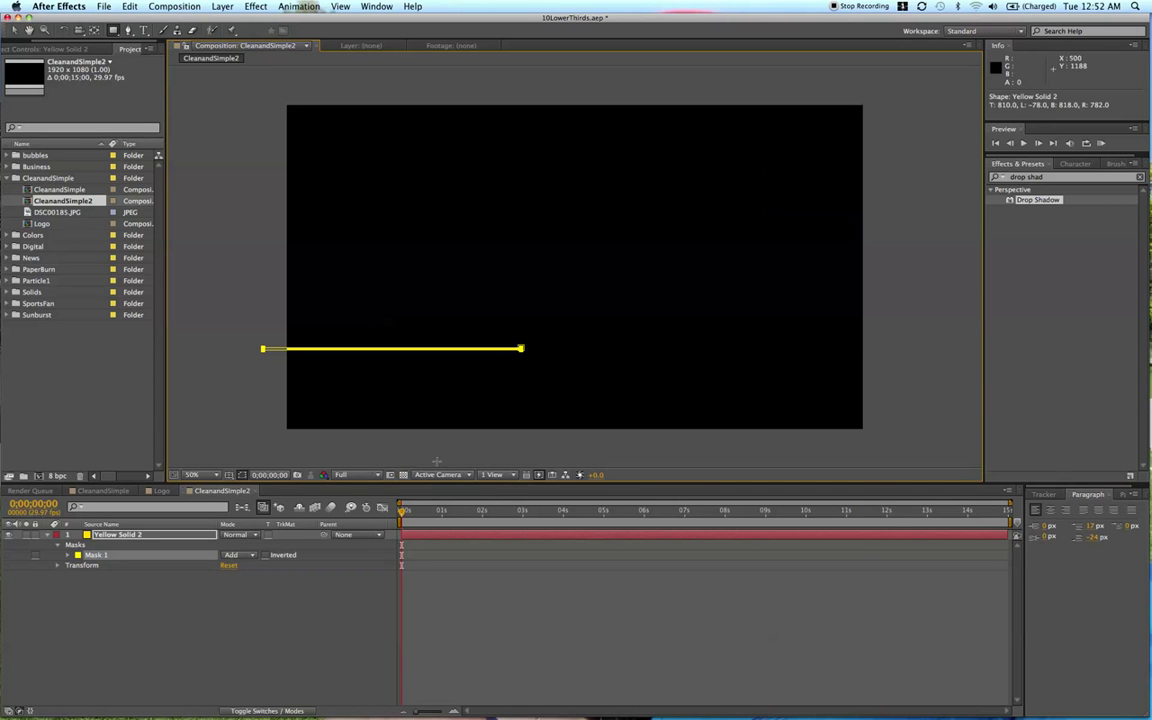
click(473, 622)
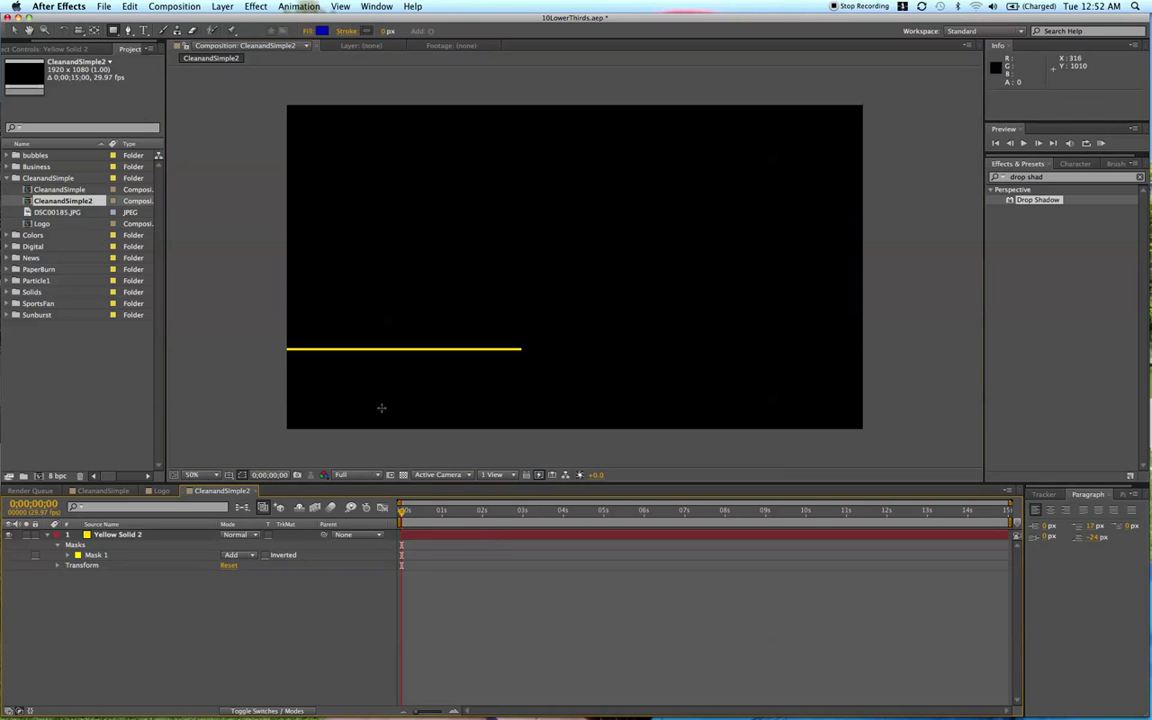
Duplicate the yellow line layer and delete the mask from the copy
click(424, 538)
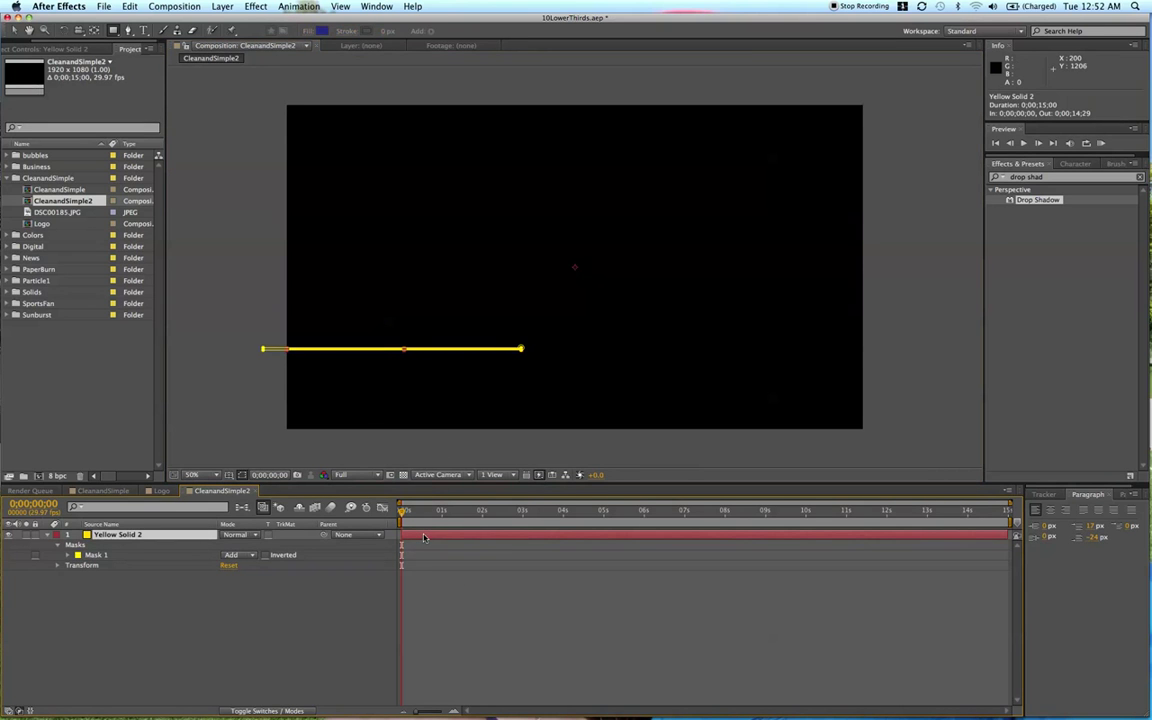
key(super+d)
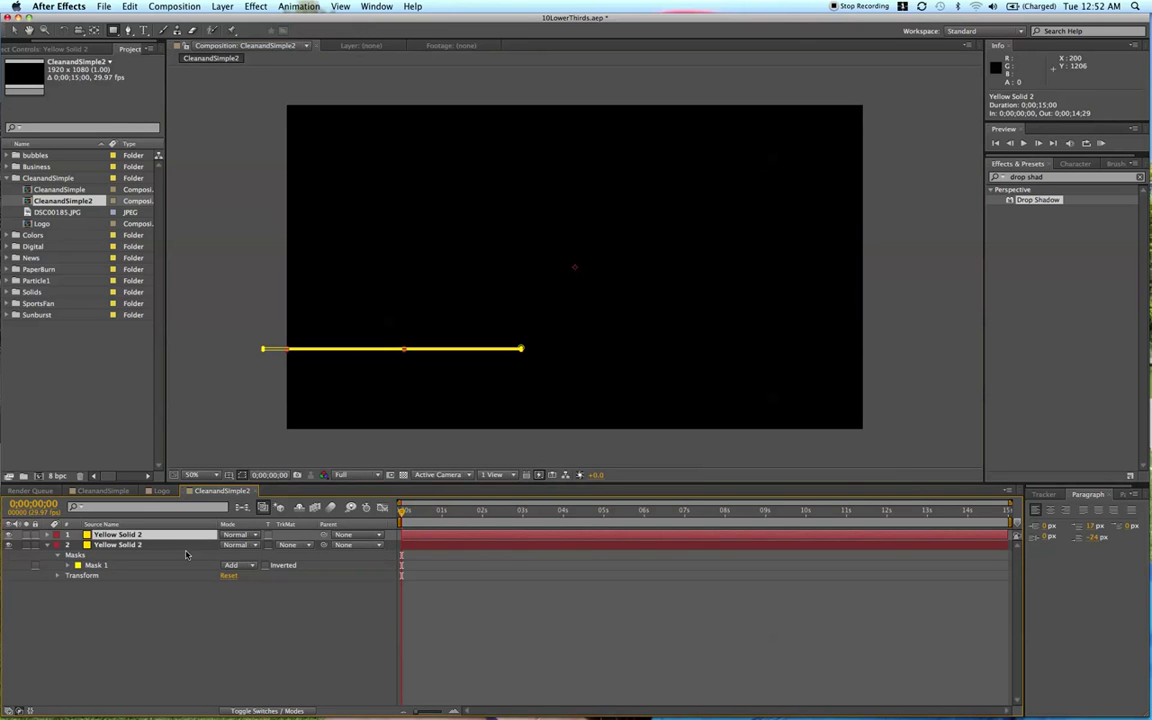
key(m)
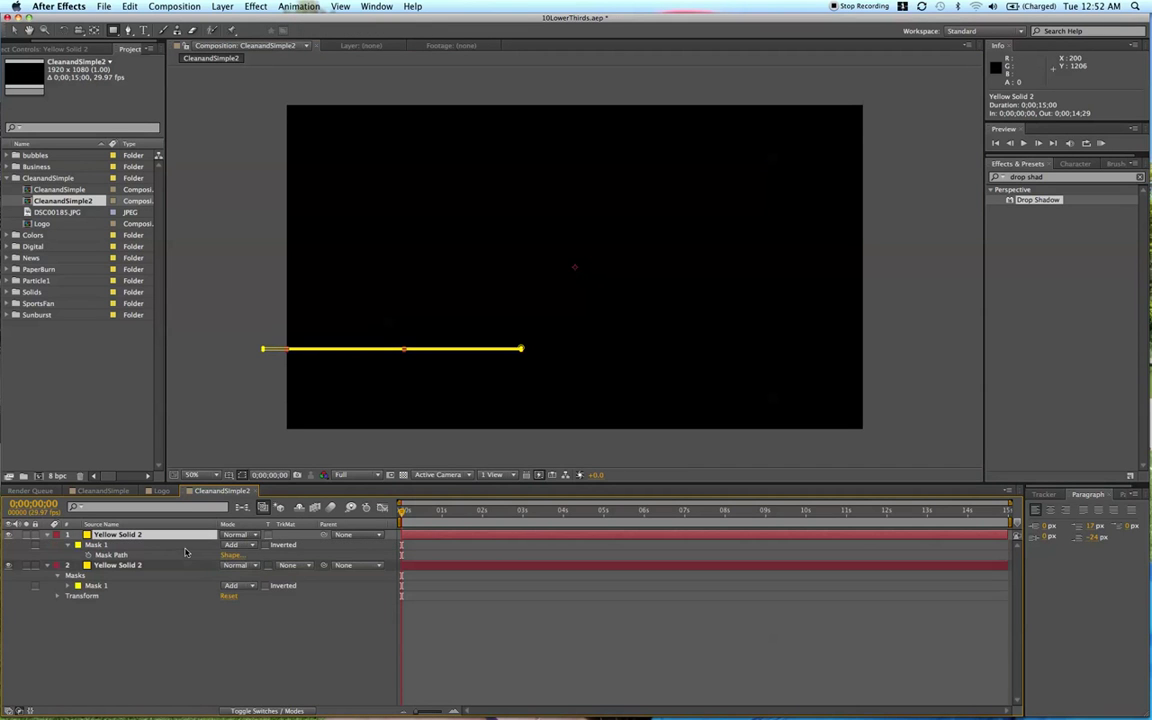
click(95, 545)
key(Delete)
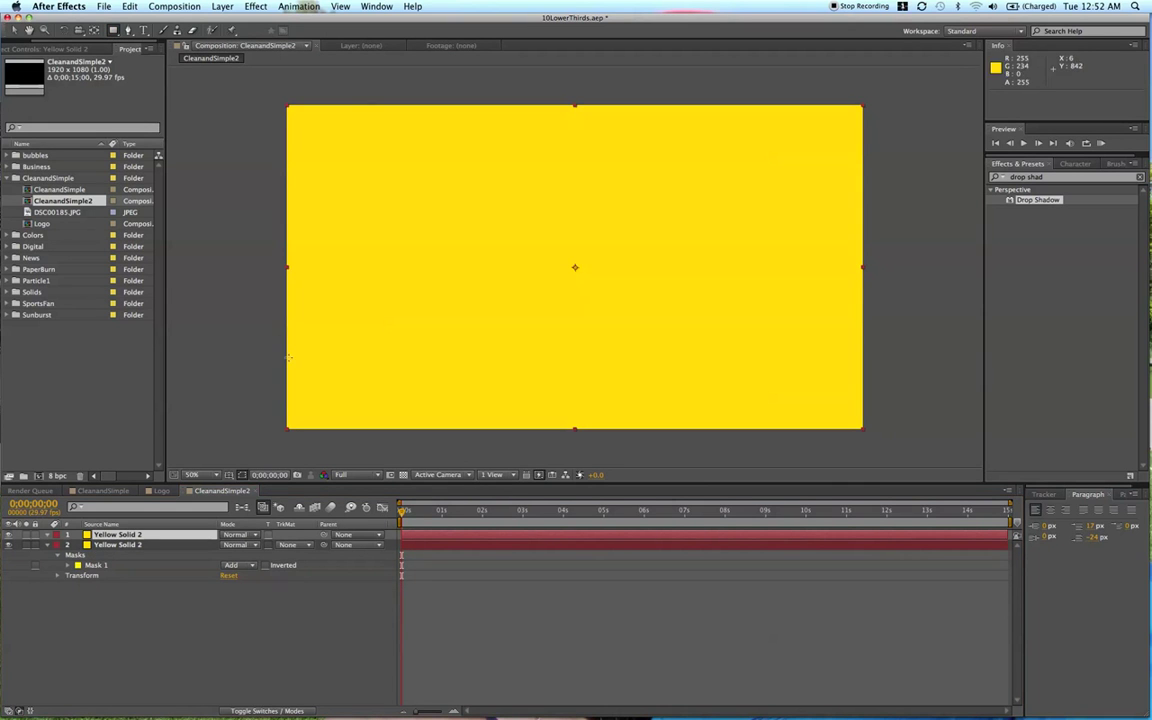
Draw a rectangular mask about 432 x 68 px on the duplicated yellow solid, above the thin line at the frame's left edge
mouse_move(275, 304)
mouse_down()
mouse_move(306, 324)
mouse_move(406, 323)
mouse_up()
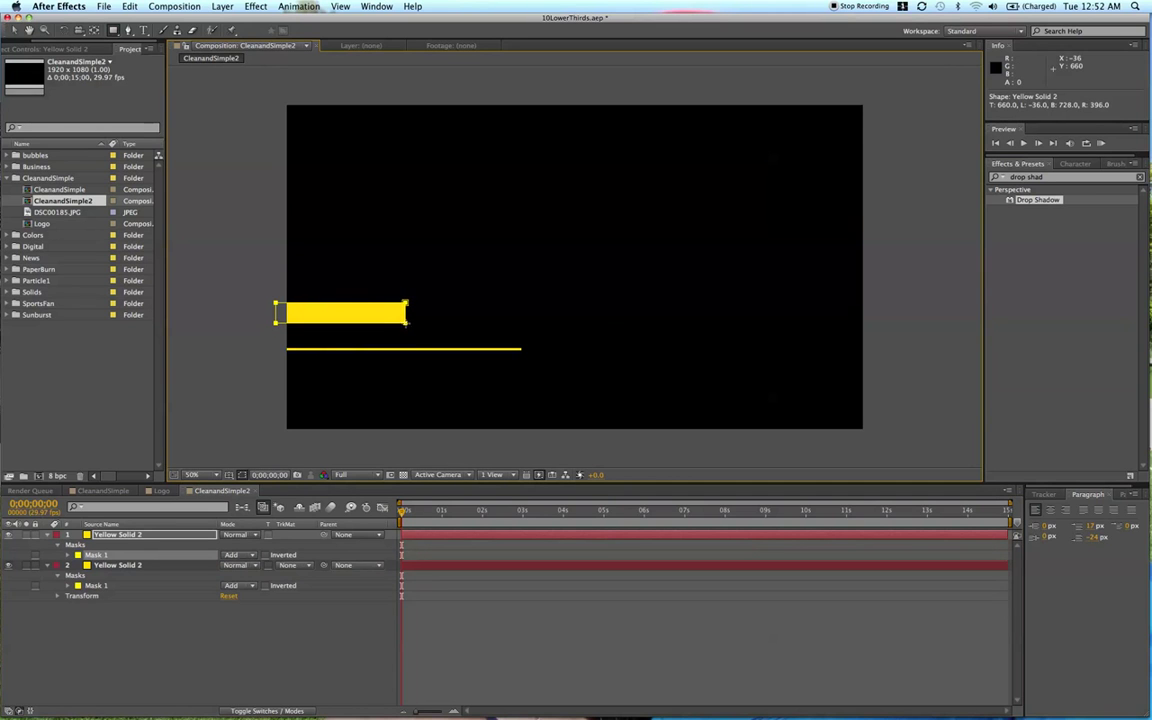
click(410, 545)
click(416, 536)
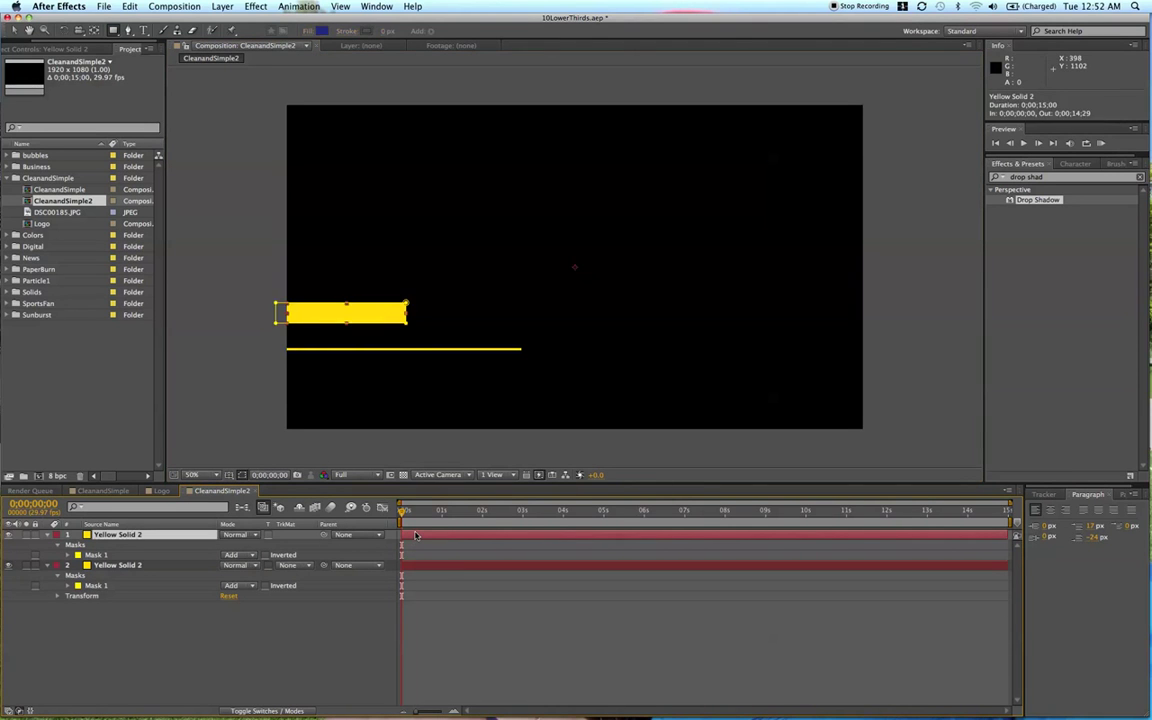
Nudge the yellow box layer down to position 960, 622 so its bottom edge meets the thin line, and deselect it
key(shift+Down)
key(shift+Down)
key(shift+Down)
key(shift+Down)
key(shift+Down)
key(shift+Down)
key(shift+Down)
key(shift+Down)
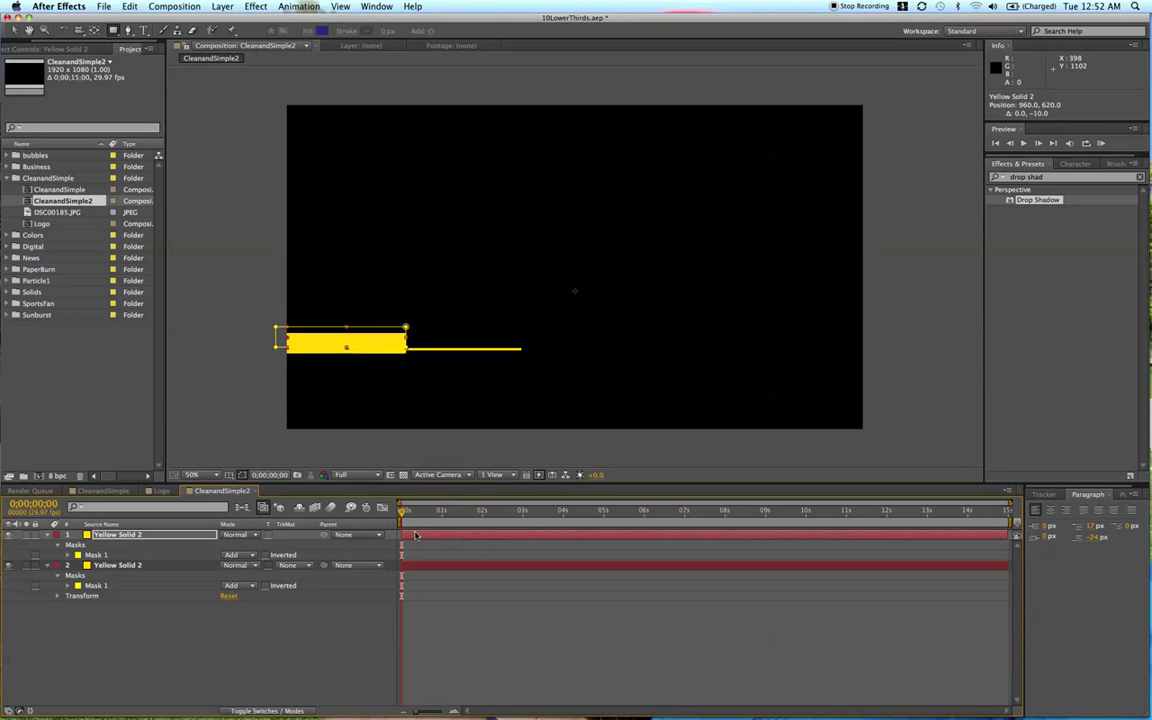
key(Down)
key(Down)
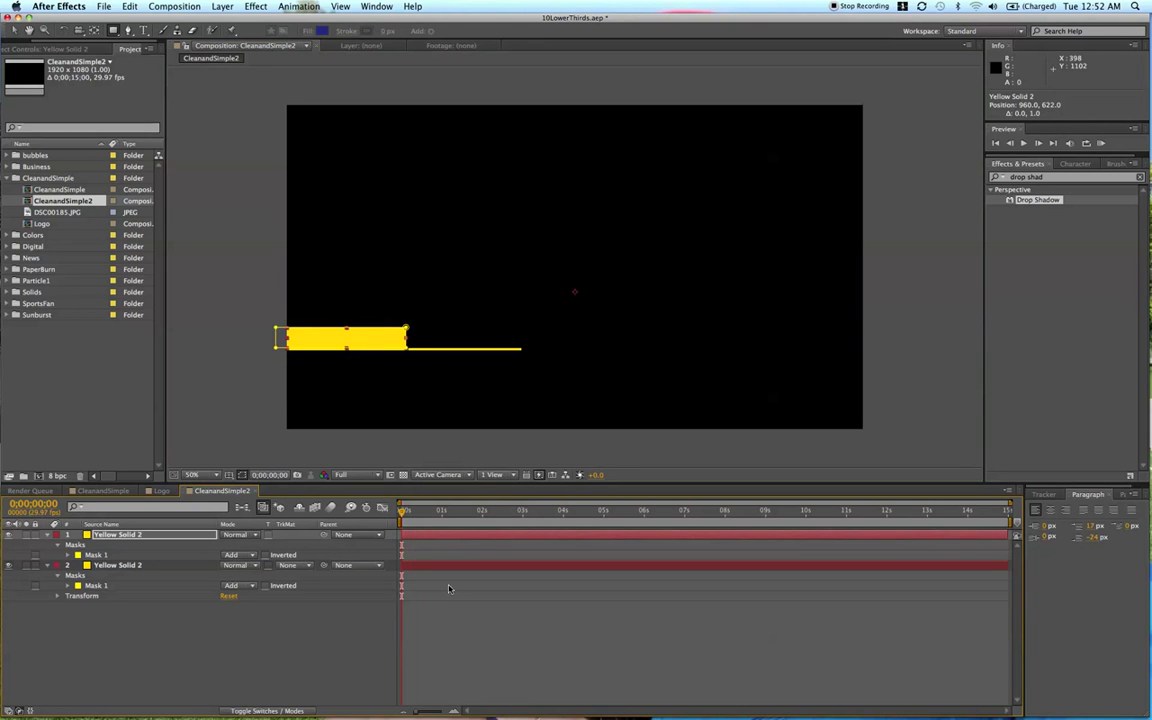
click(449, 568)
click(425, 553)
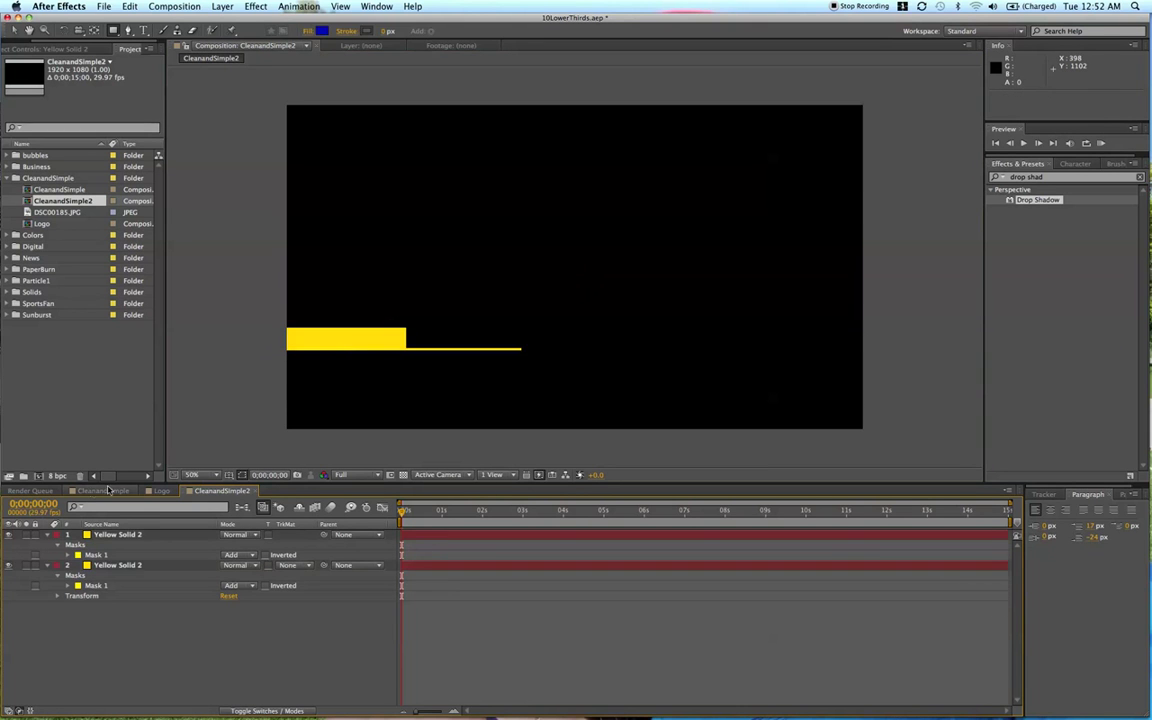
Compare with the CleanandSimple reference, stretch the thin line's mask rightward to about 116.7% width, and show the transparency grid
click(105, 490)
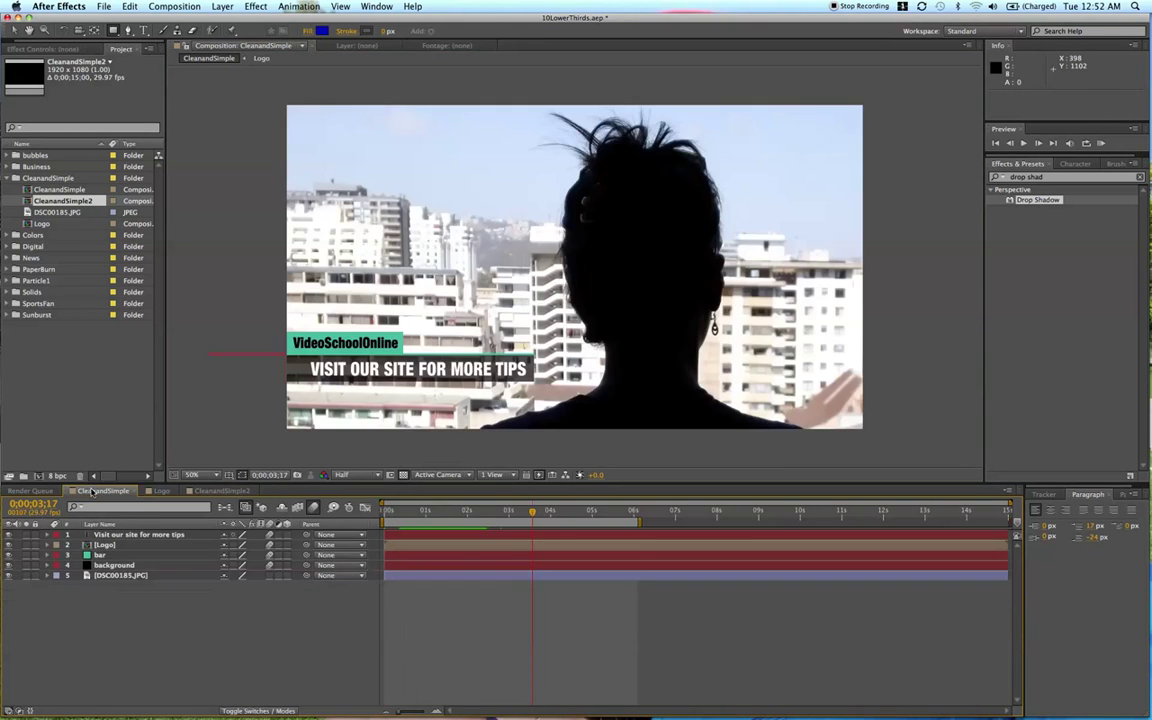
click(213, 494)
click(418, 565)
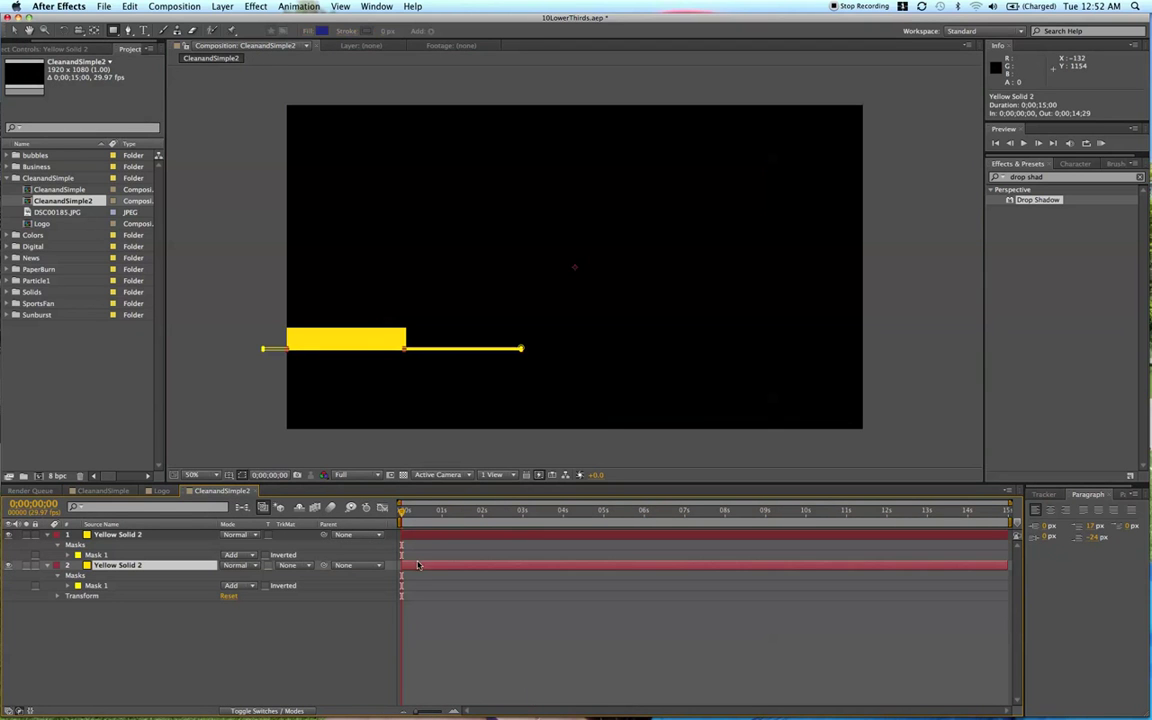
key(y)
scroll(527, 348, up, 2)
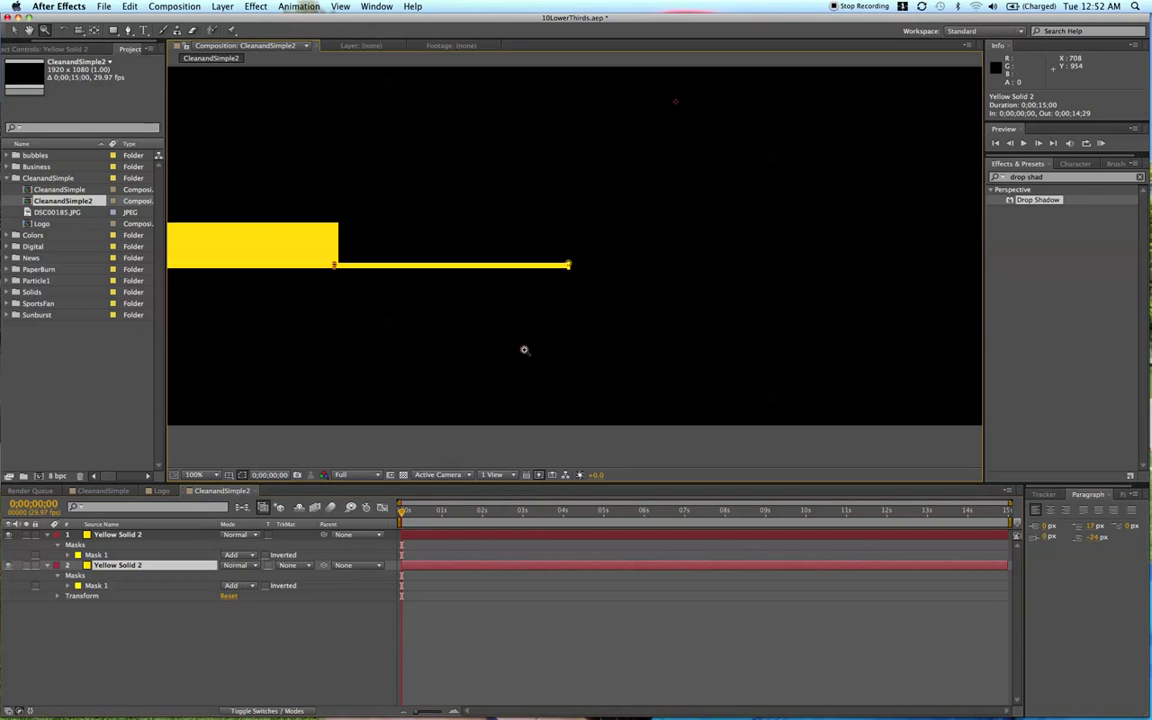
scroll(575, 266, up, 2)
click(559, 262)
drag(559, 262, 733, 261)
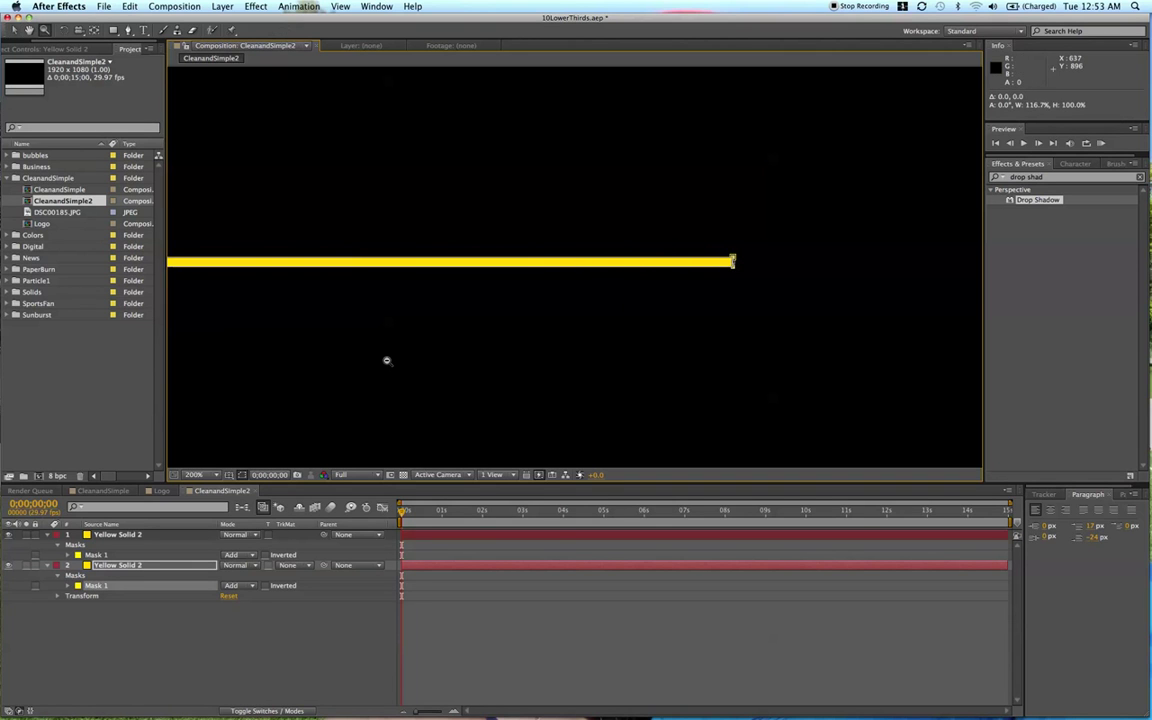
alt+click(386, 360)
drag(422, 175, 510, 236)
click(468, 604)
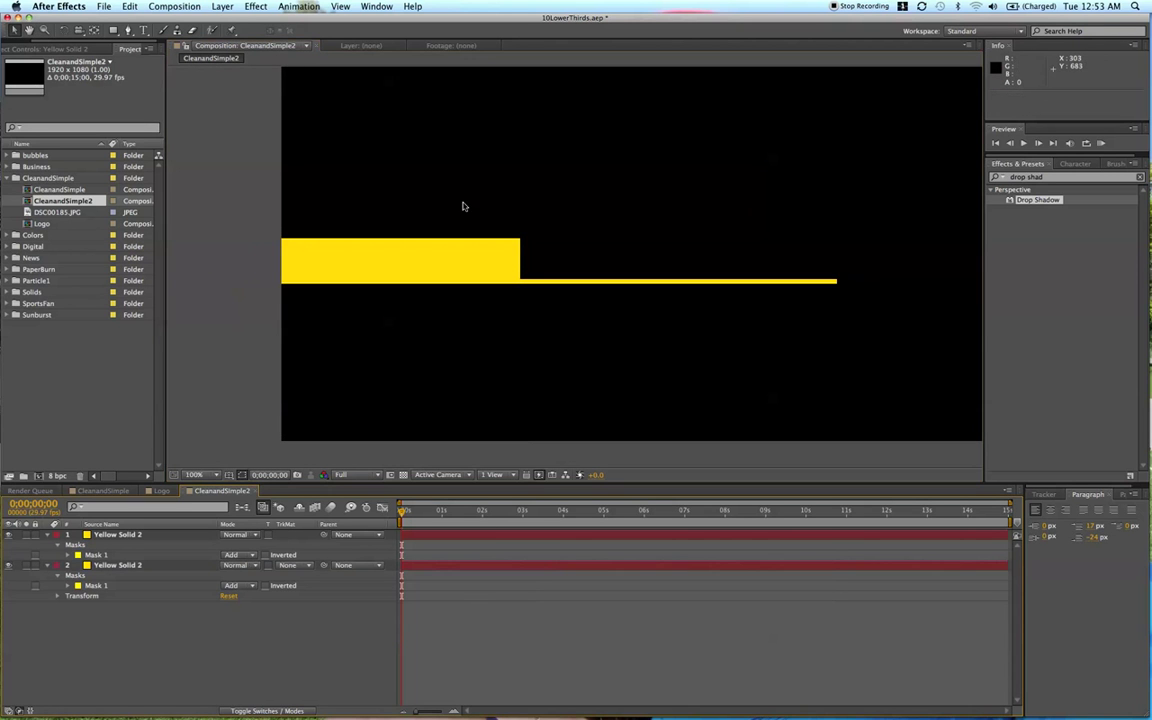
click(402, 475)
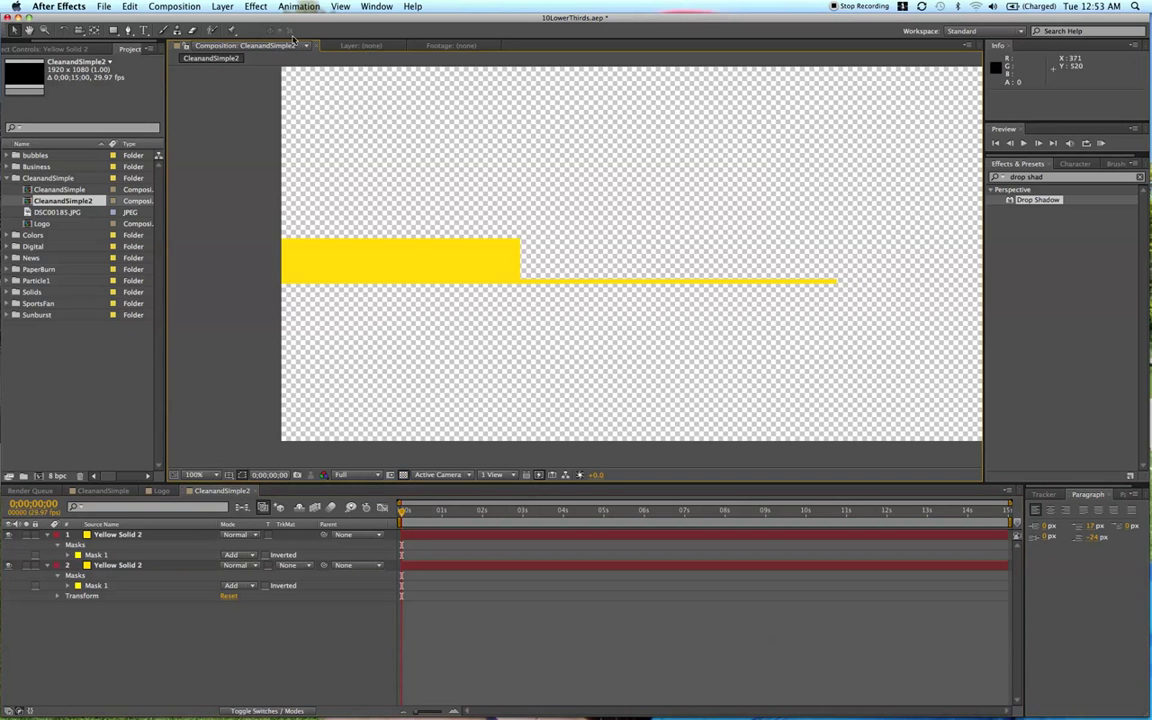
click(104, 492)
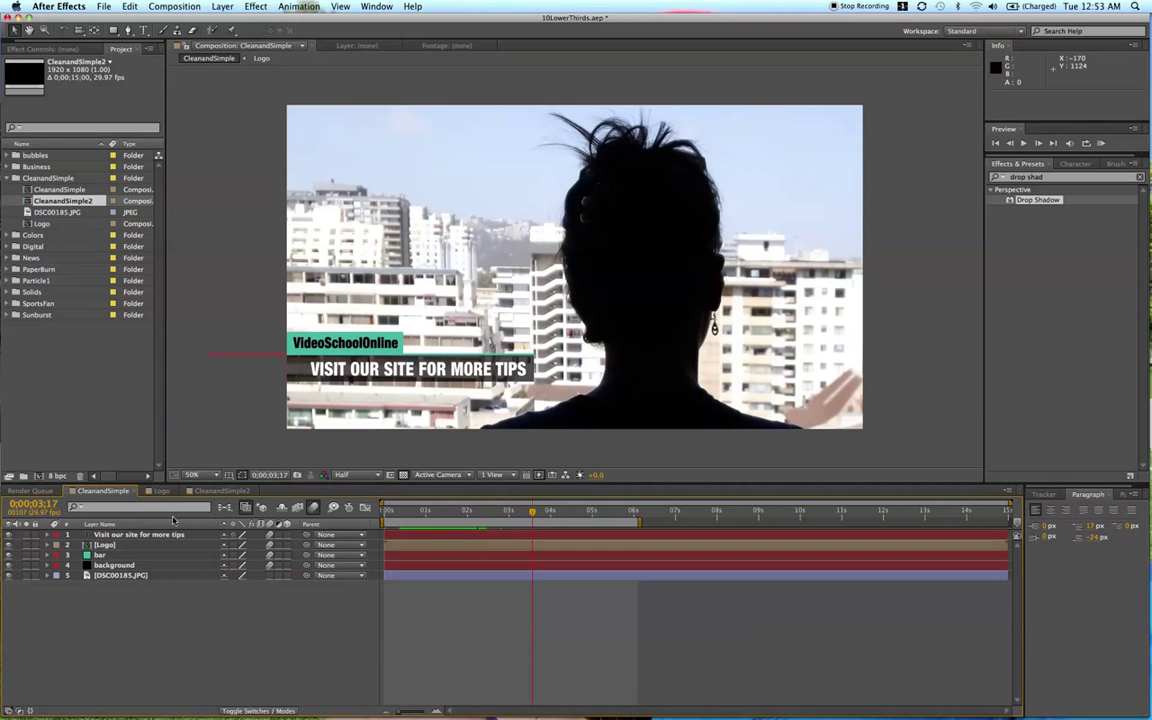
click(207, 491)
click(219, 6)
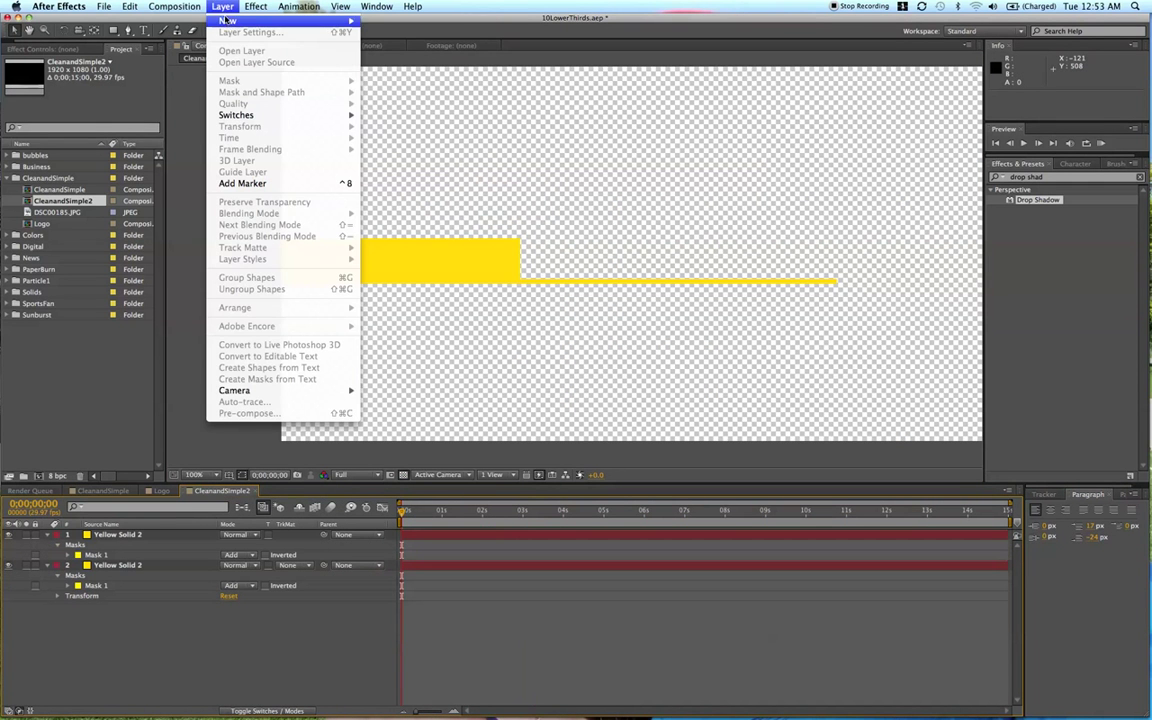
mouse_move(230, 28)
click(391, 44)
click(509, 374)
drag(165, 228, 1, 341)
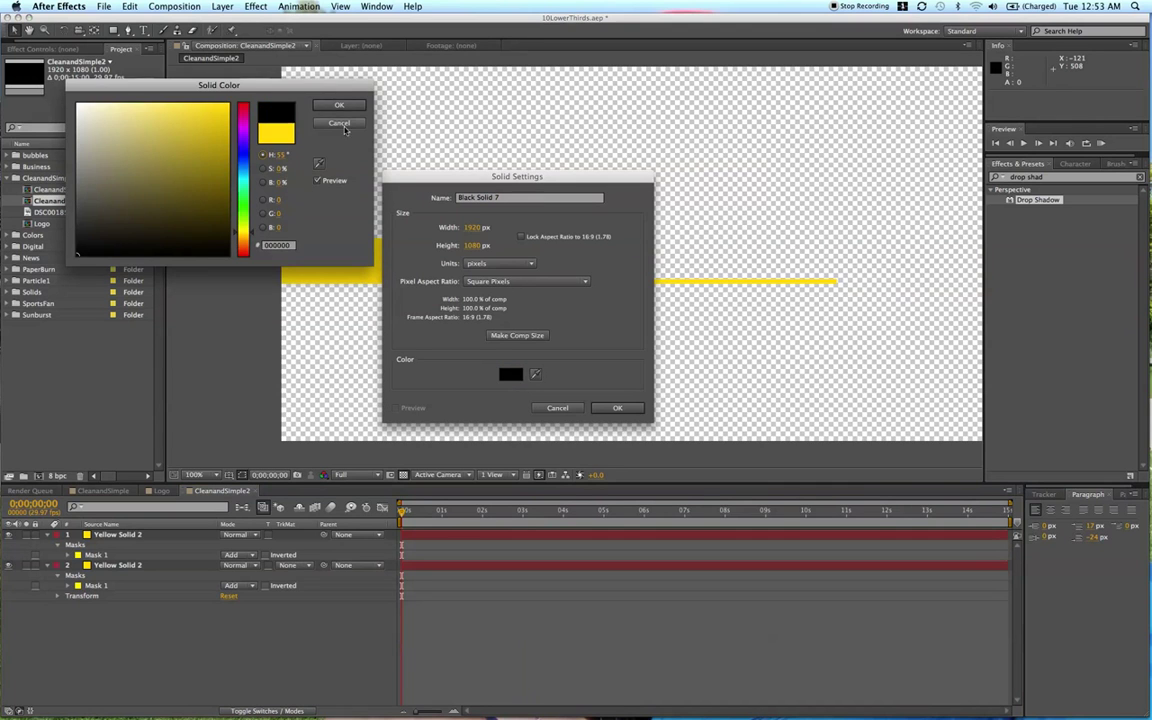
click(345, 105)
click(627, 406)
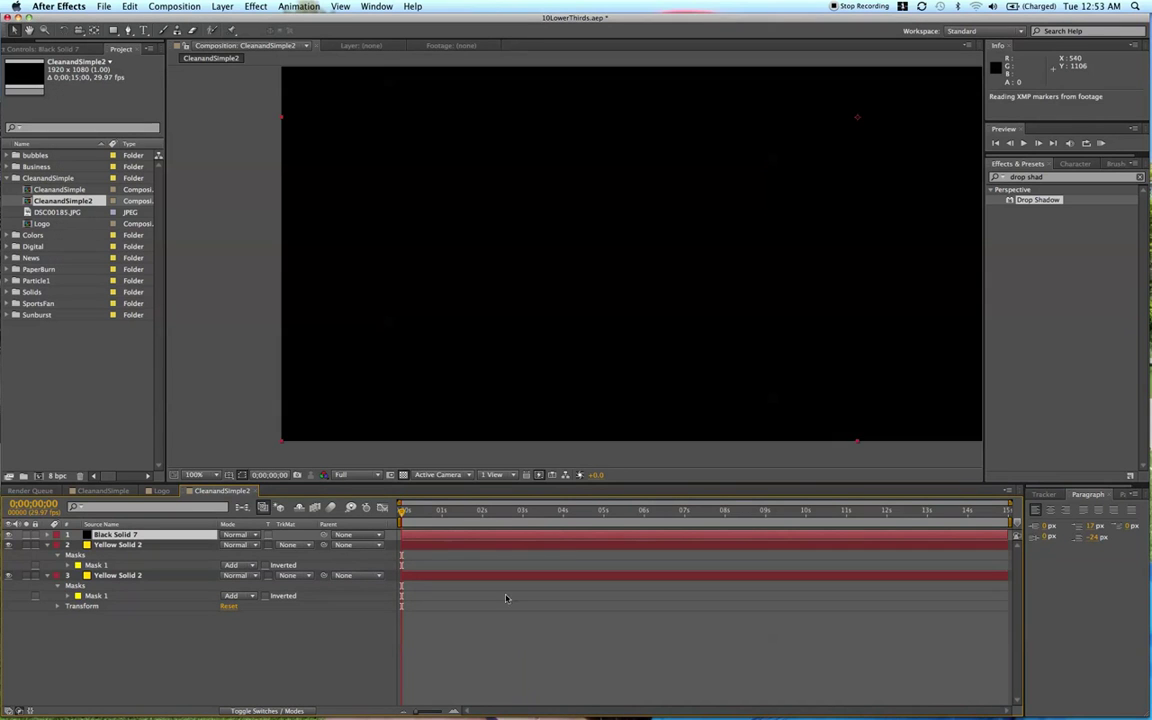
Send the black solid to the bottom of the layer stack and mask it to a bar about 931 x 61 px directly beneath the yellow line
drag(117, 535, 118, 604)
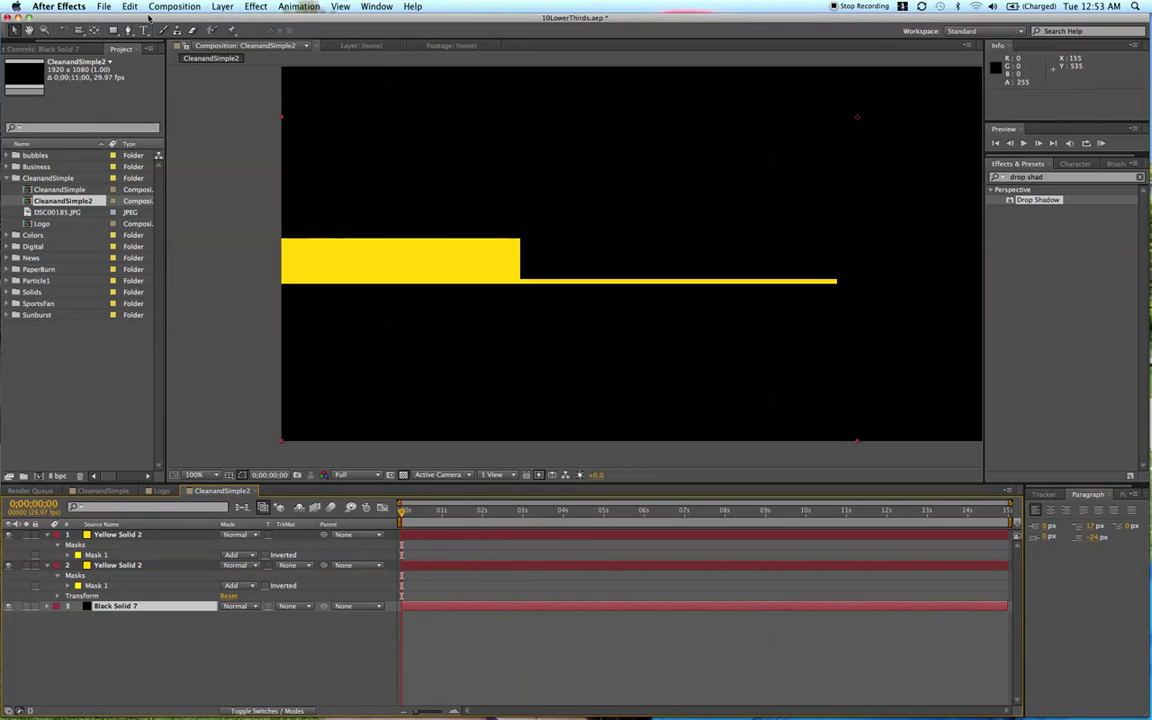
click(113, 31)
drag(278, 283, 838, 320)
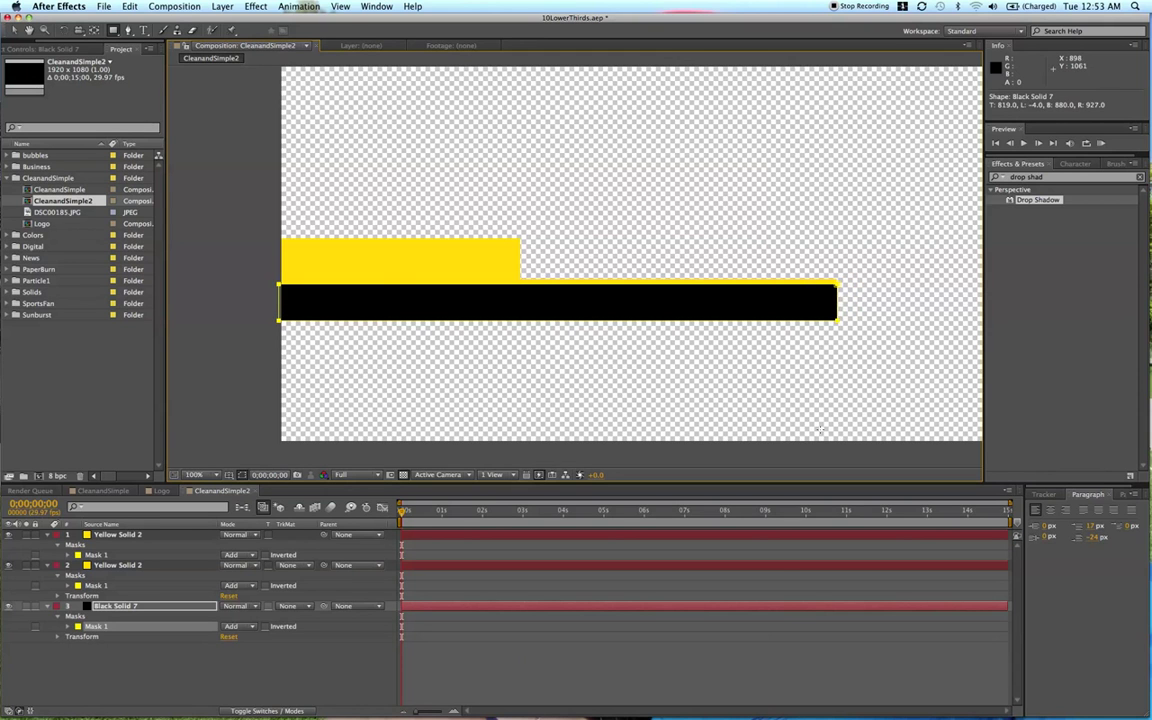
click(768, 593)
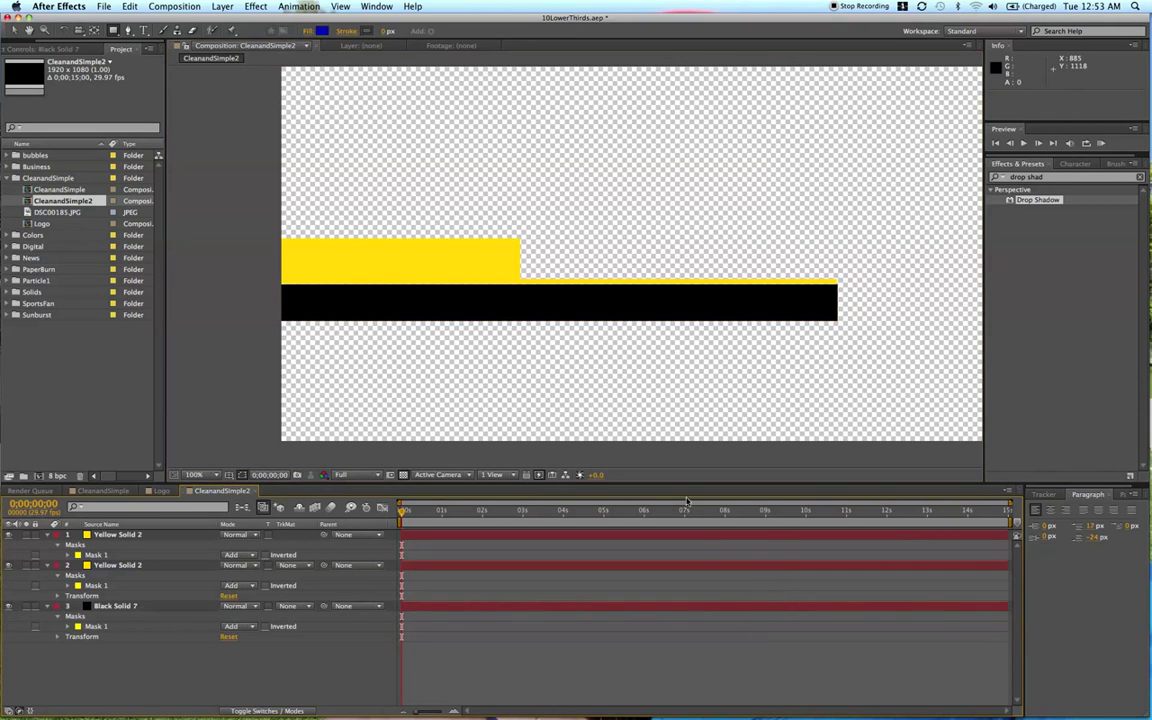
Align the black bar with the yellow line and stretch its mask downward to about 119.7% height
click(618, 606)
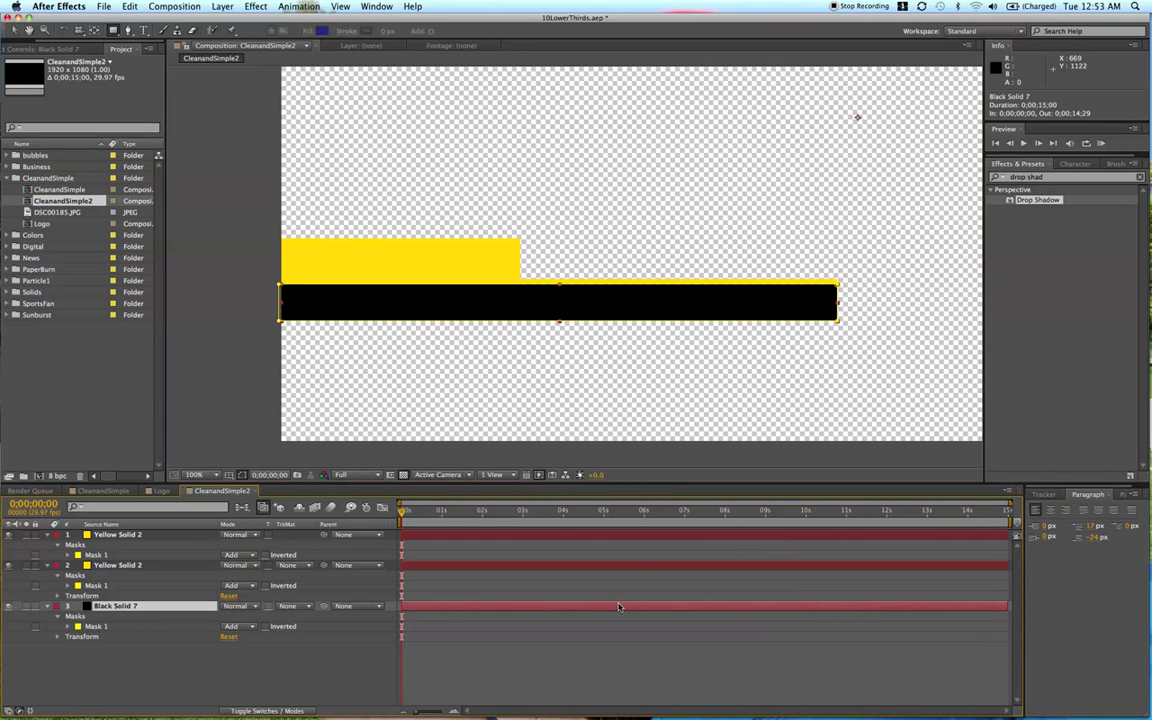
click(618, 645)
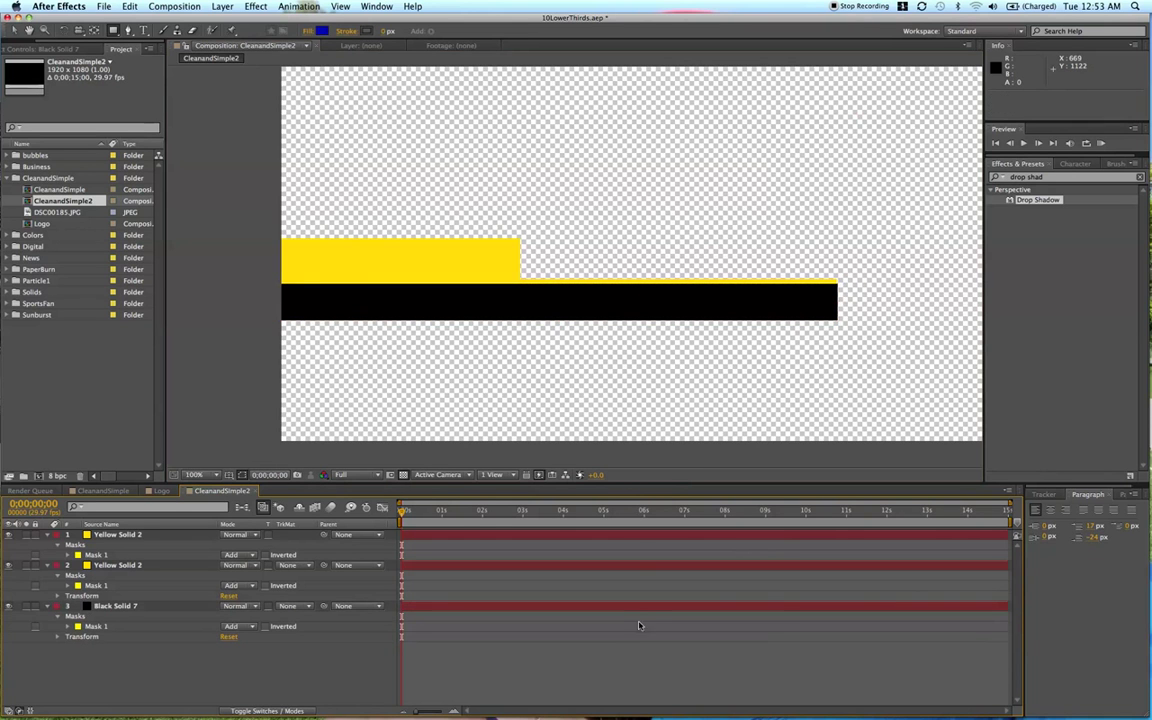
click(662, 606)
click(661, 642)
click(422, 607)
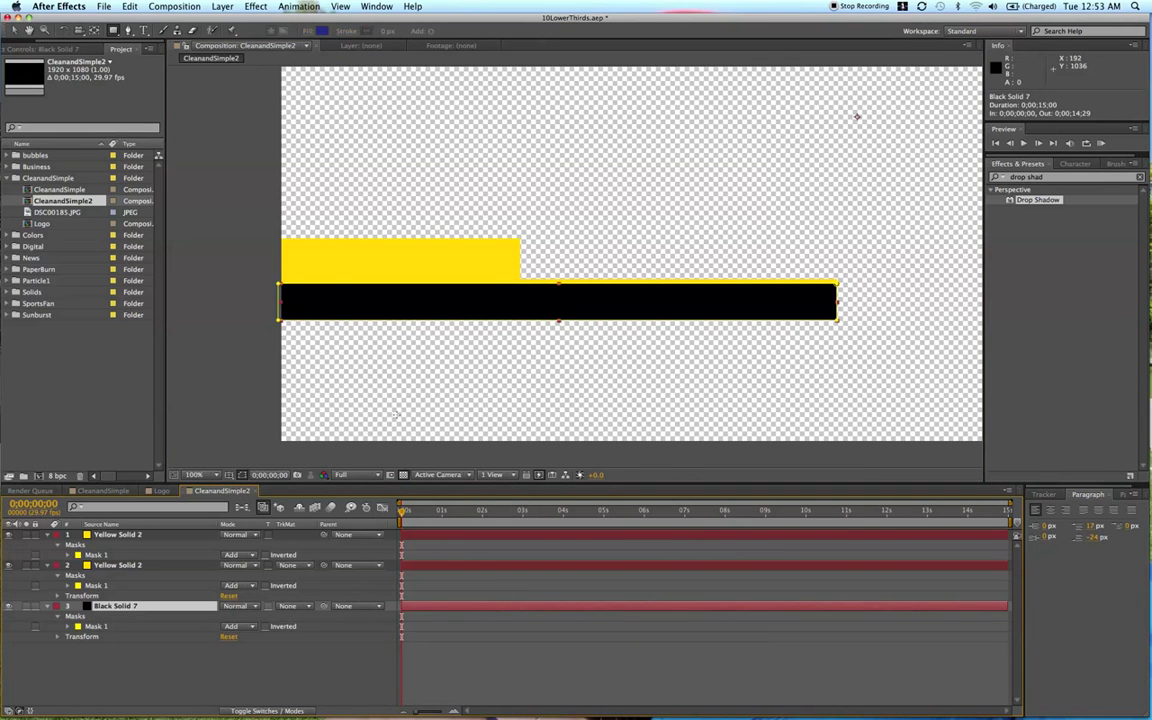
click(555, 320)
drag(557, 321, 558, 331)
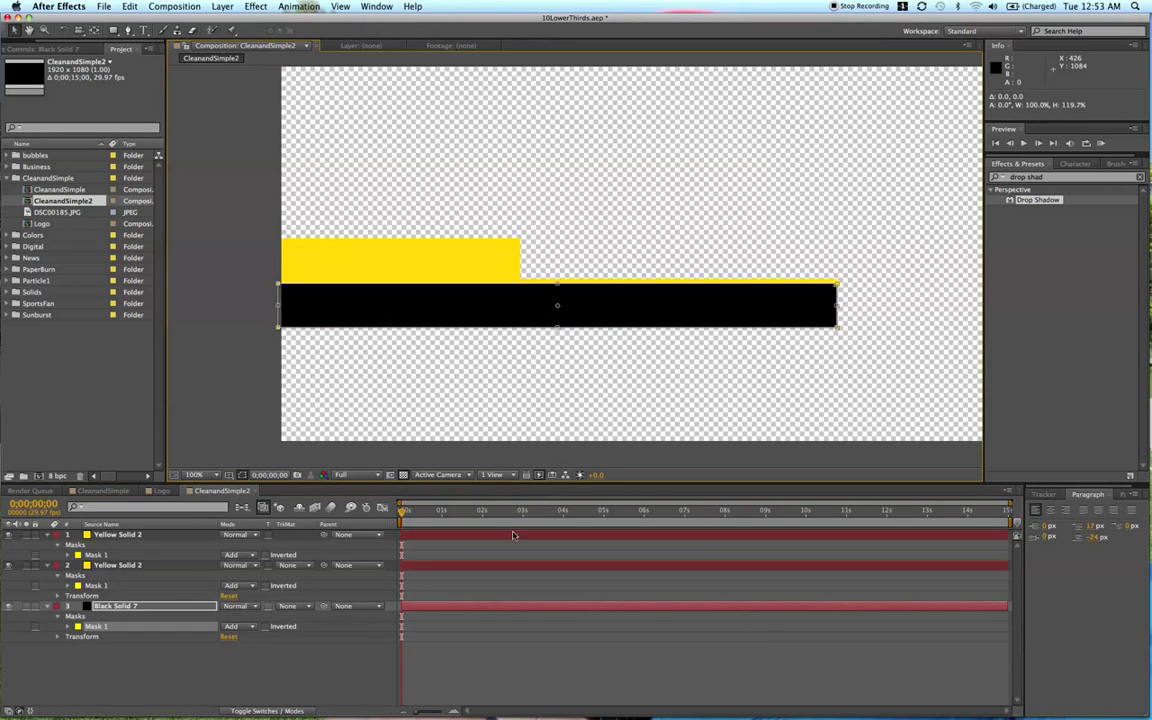
click(481, 582)
Set the black bar layer's opacity to 75%
click(461, 610)
key(t)
text(75)
key(Return)
click(465, 663)
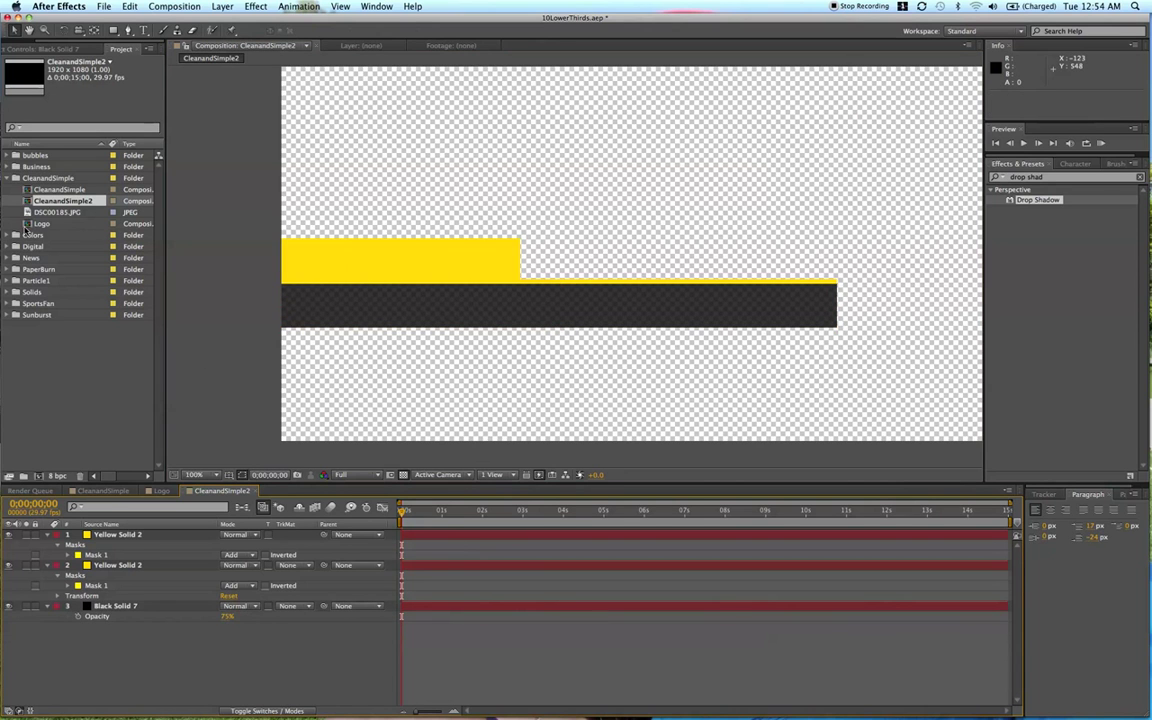
Add a text layer over the black bar reading "Here is where you put stuff."
click(144, 31)
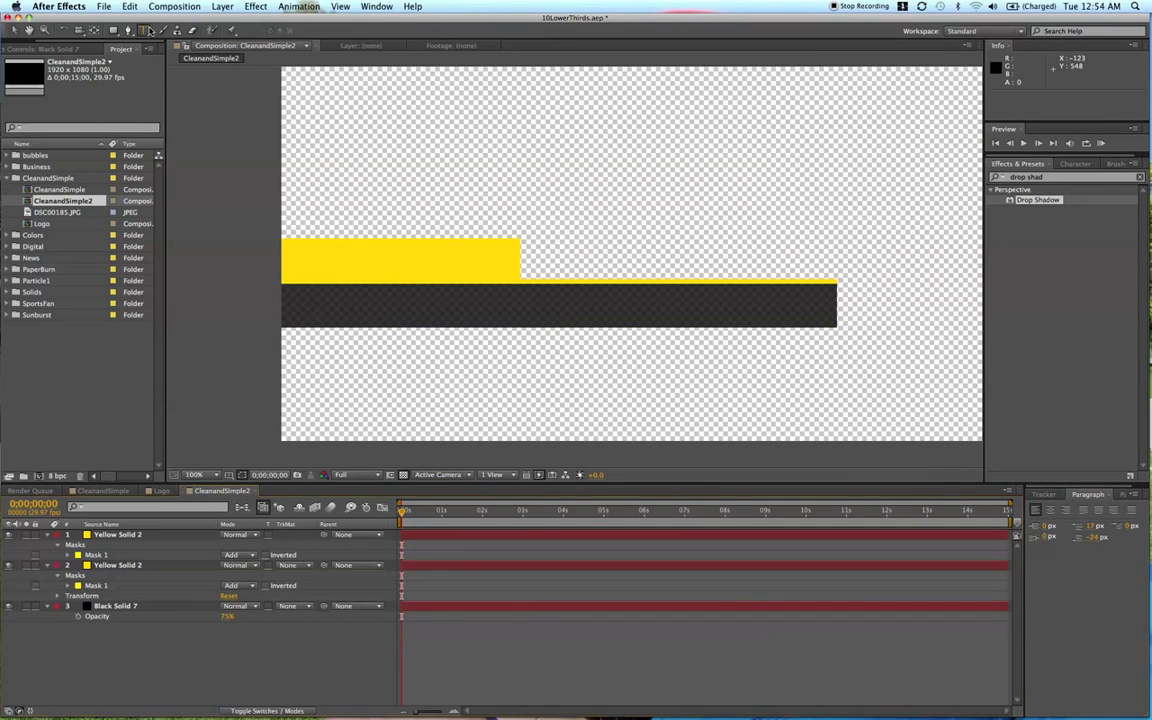
click(405, 302)
text(Here e)
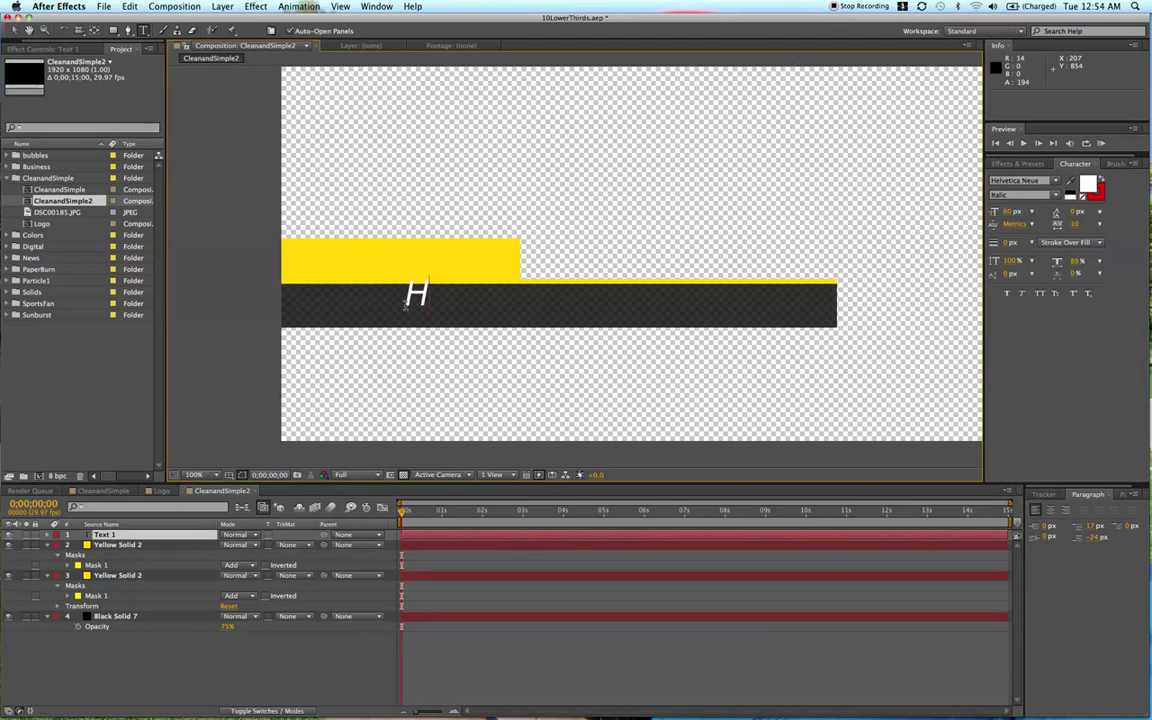
key(BackSpace)
key(BackSpace)
text(is)
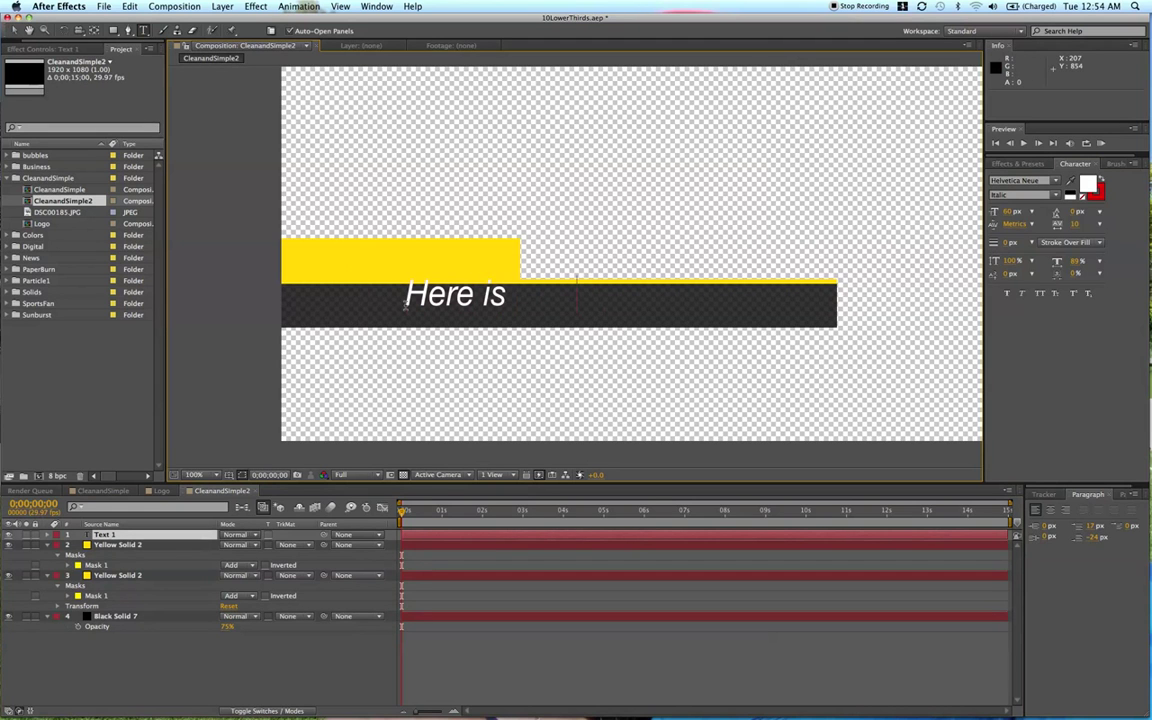
text( where you put)
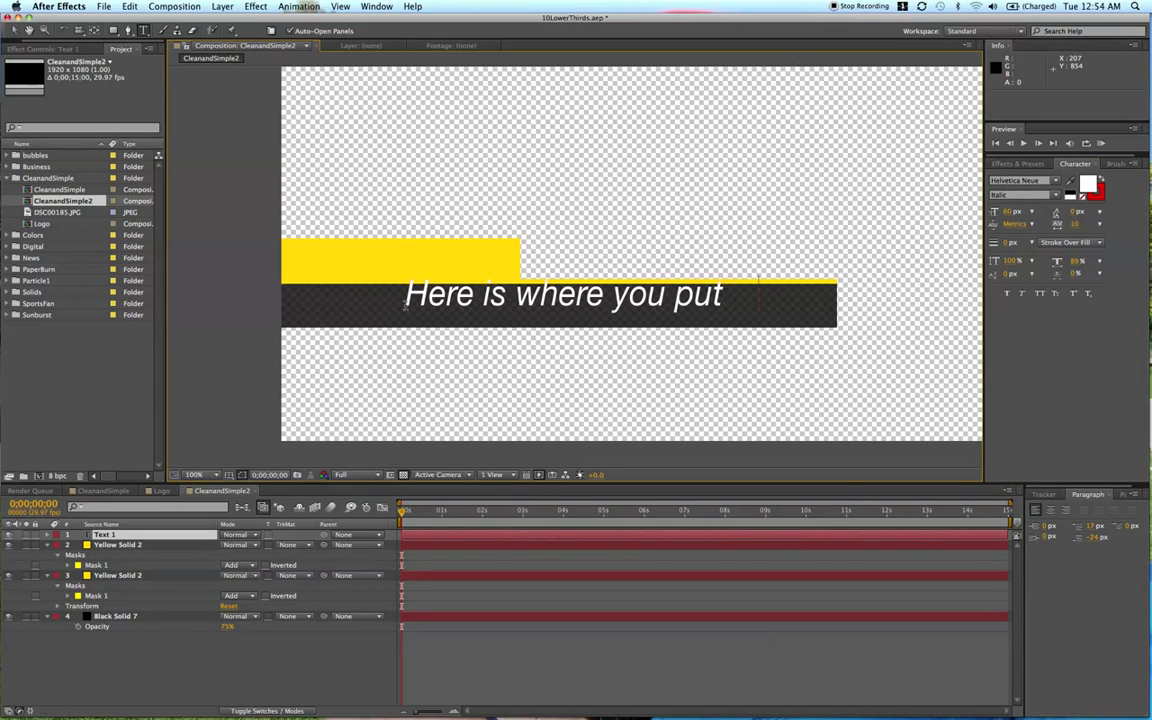
text( stuff.)
click(14, 31)
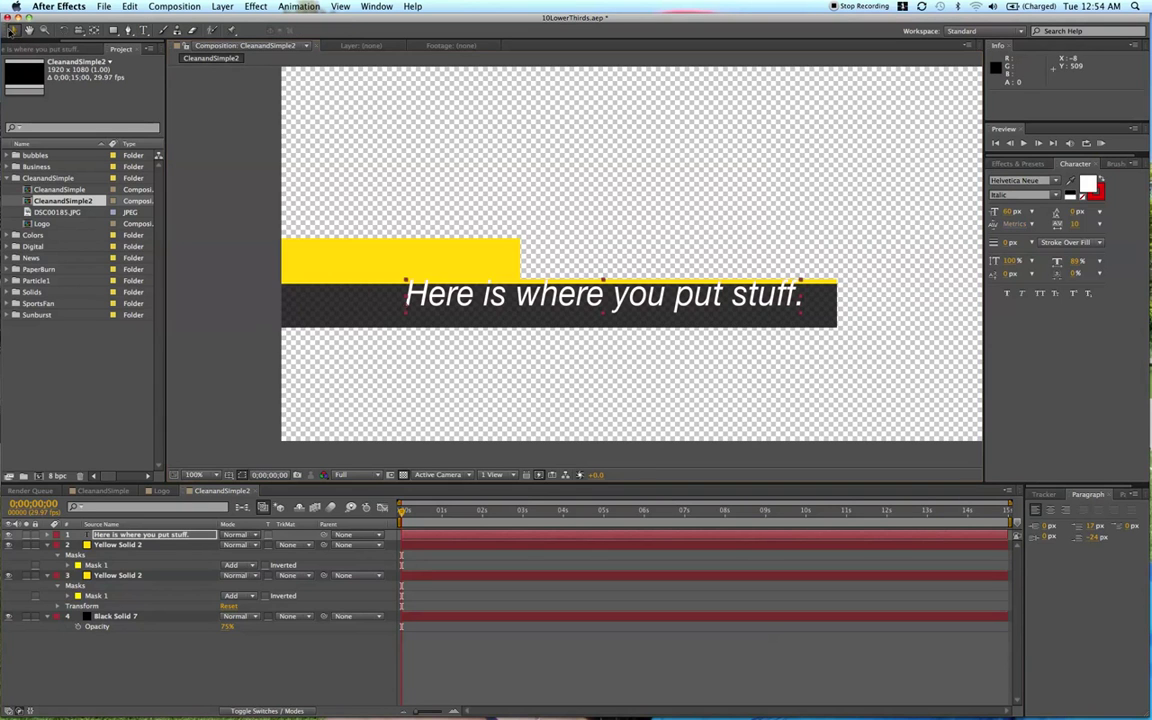
Set the text's font style to Condensed Black and place it at the black bar's right end, at about 278, 872
drag(501, 304, 520, 312)
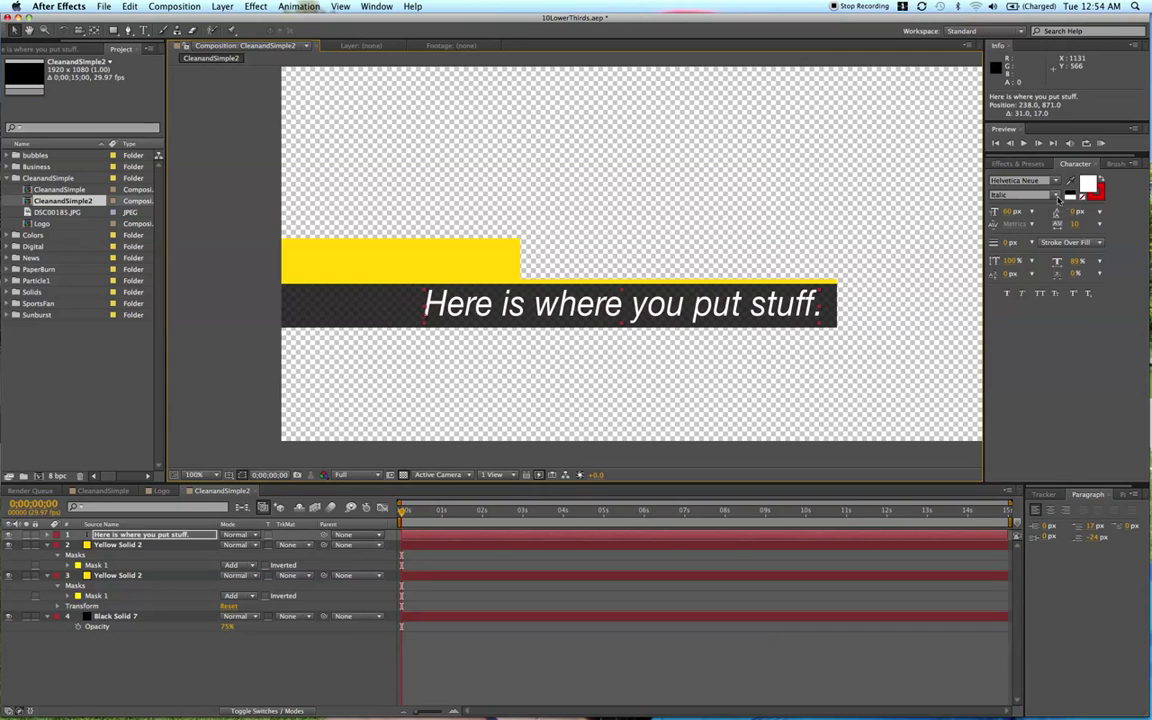
click(1057, 195)
click(1055, 217)
drag(777, 305, 801, 310)
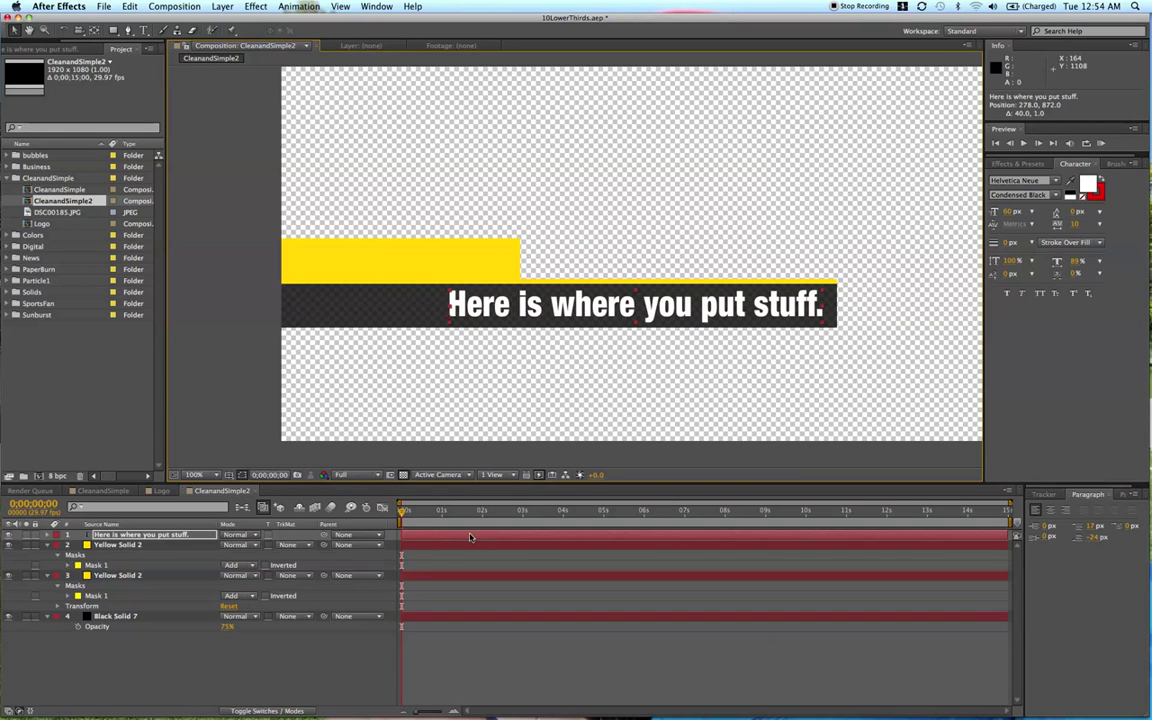
Duplicate the text layer, move the copy onto the yellow box and replace its text with WEBSITE
key(super+d)
drag(484, 308, 327, 262)
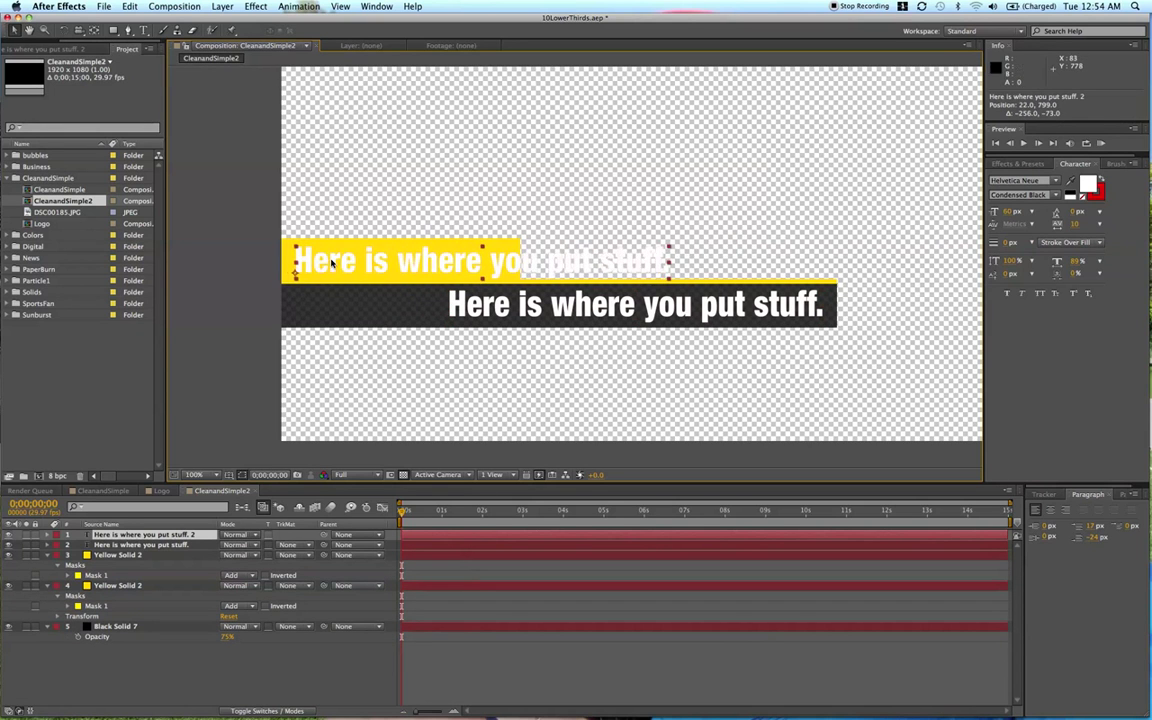
double_click(328, 261)
text(WEBSIT)
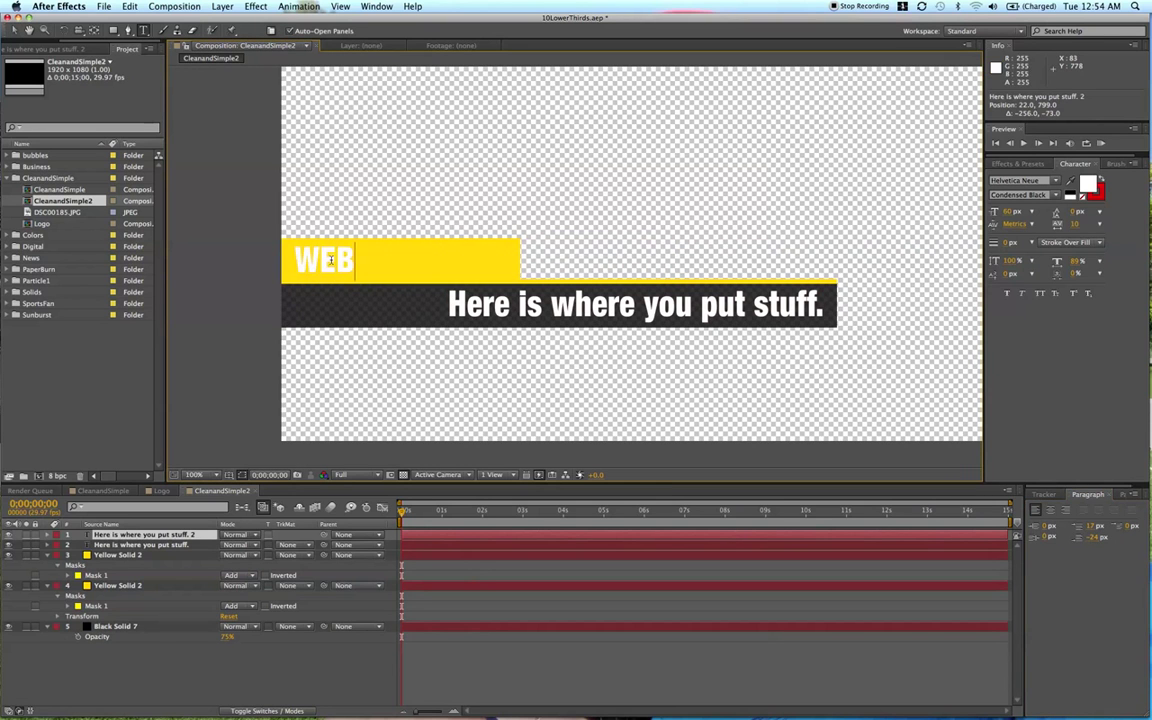
click(9, 30)
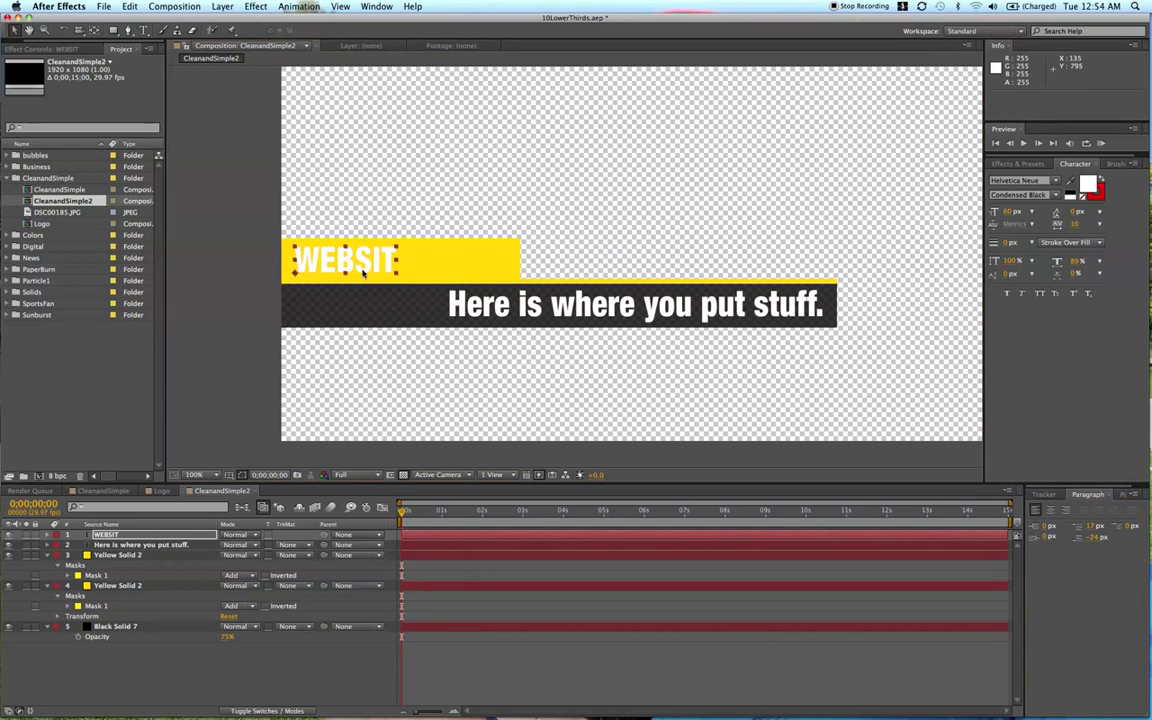
double_click(398, 259)
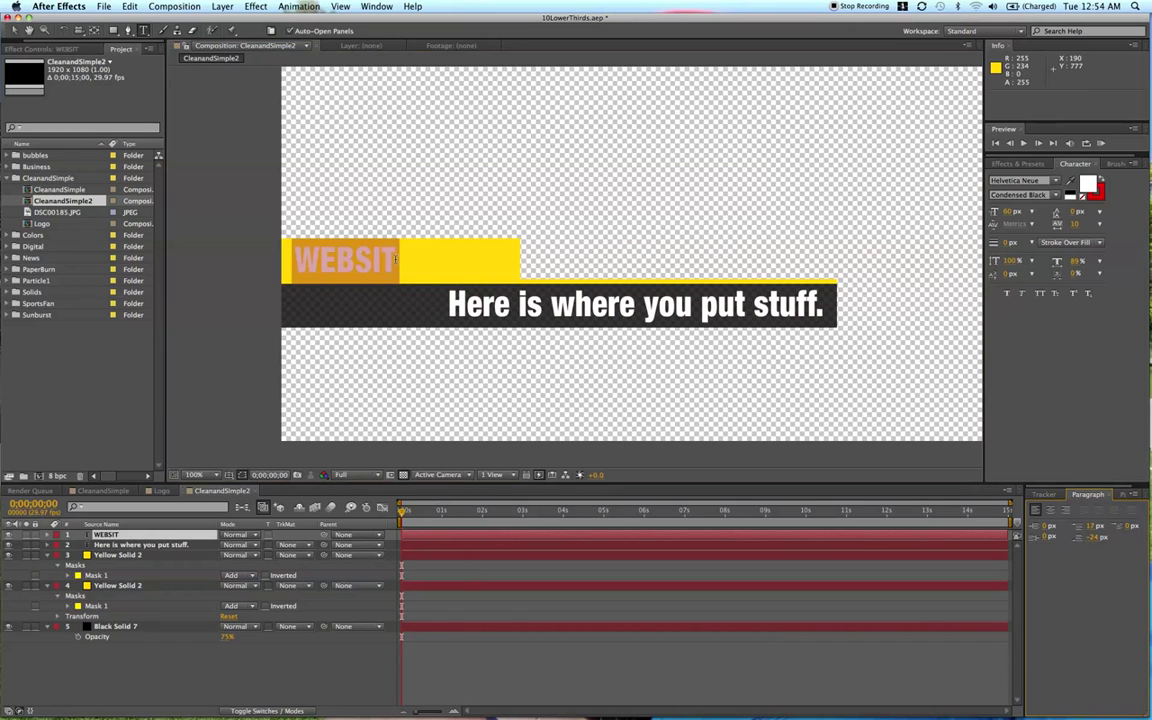
click(396, 259)
text(E)
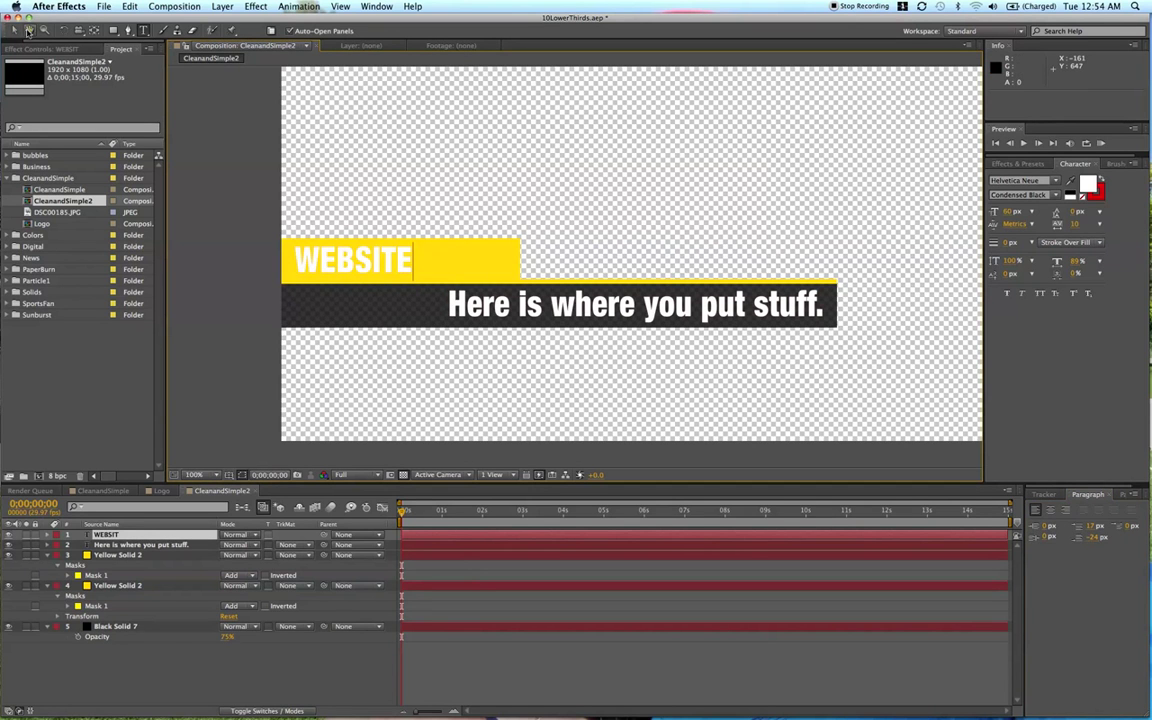
click(13, 30)
Move the WEBSITE text to the yellow box's right end and colour it black (000000)
drag(368, 256, 468, 259)
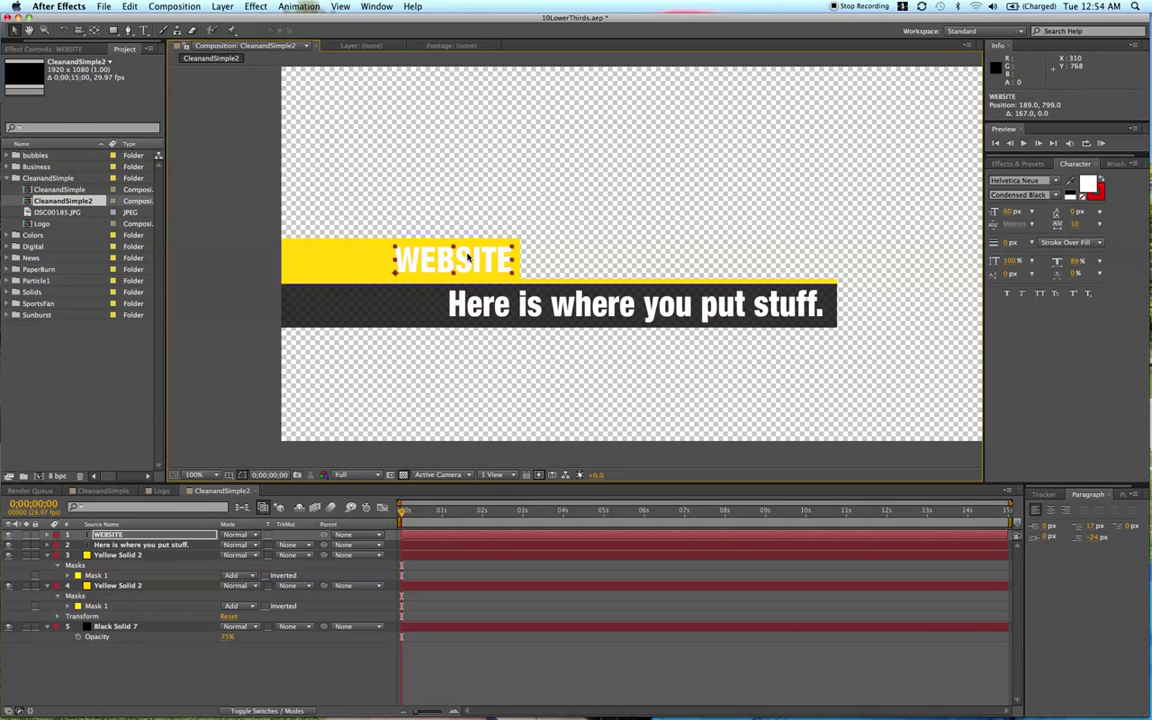
click(1088, 184)
text(000000)
click(339, 105)
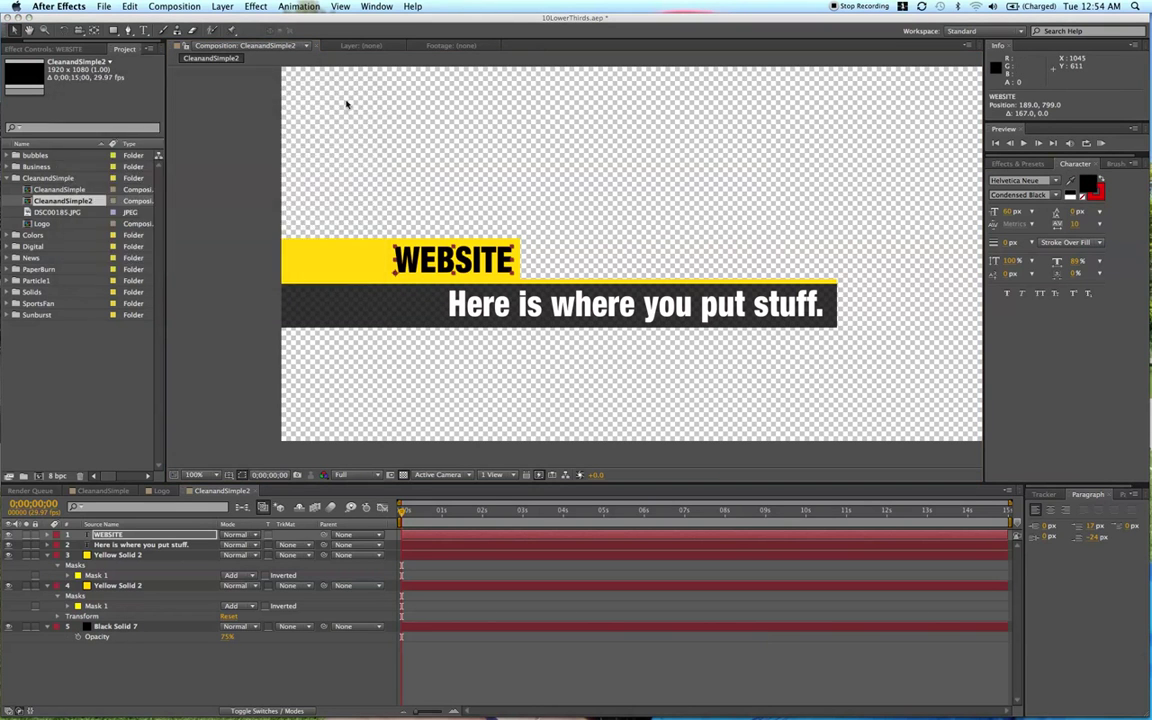
Set the WEBSITE text's font style to Bold Italic and refit it inside the yellow box at about 135, 803
click(1020, 194)
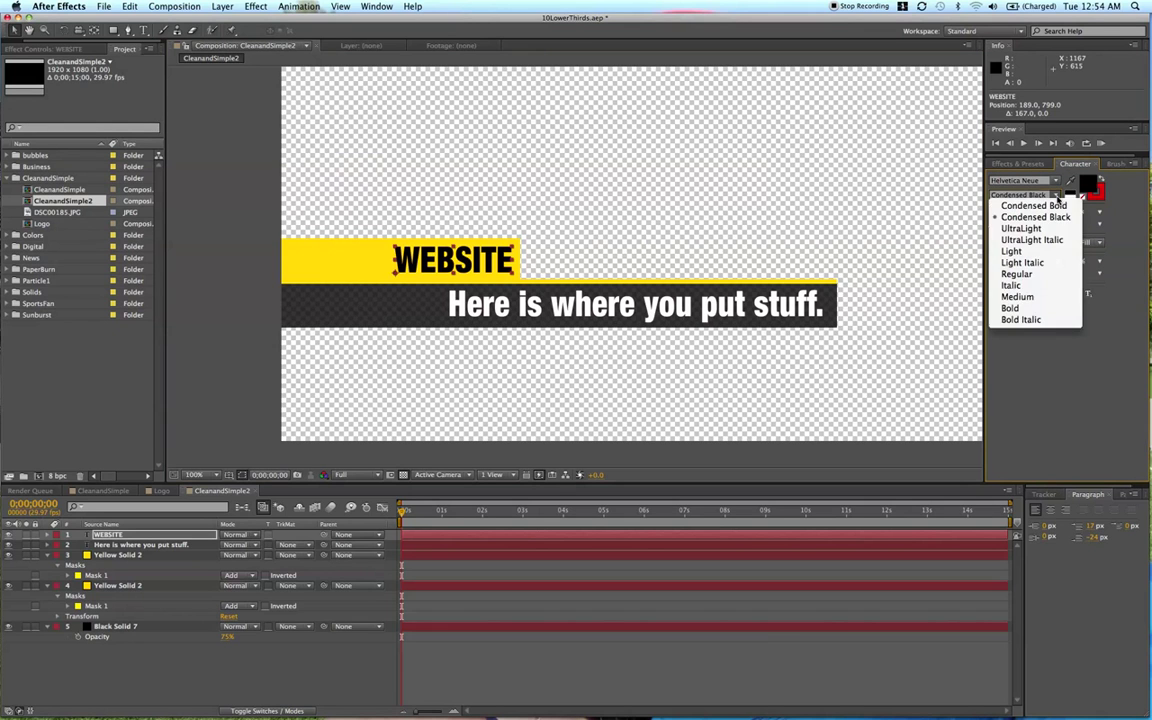
click(1024, 320)
mouse_move(455, 262)
mouse_down()
mouse_move(418, 262)
mouse_move(433, 263)
mouse_up()
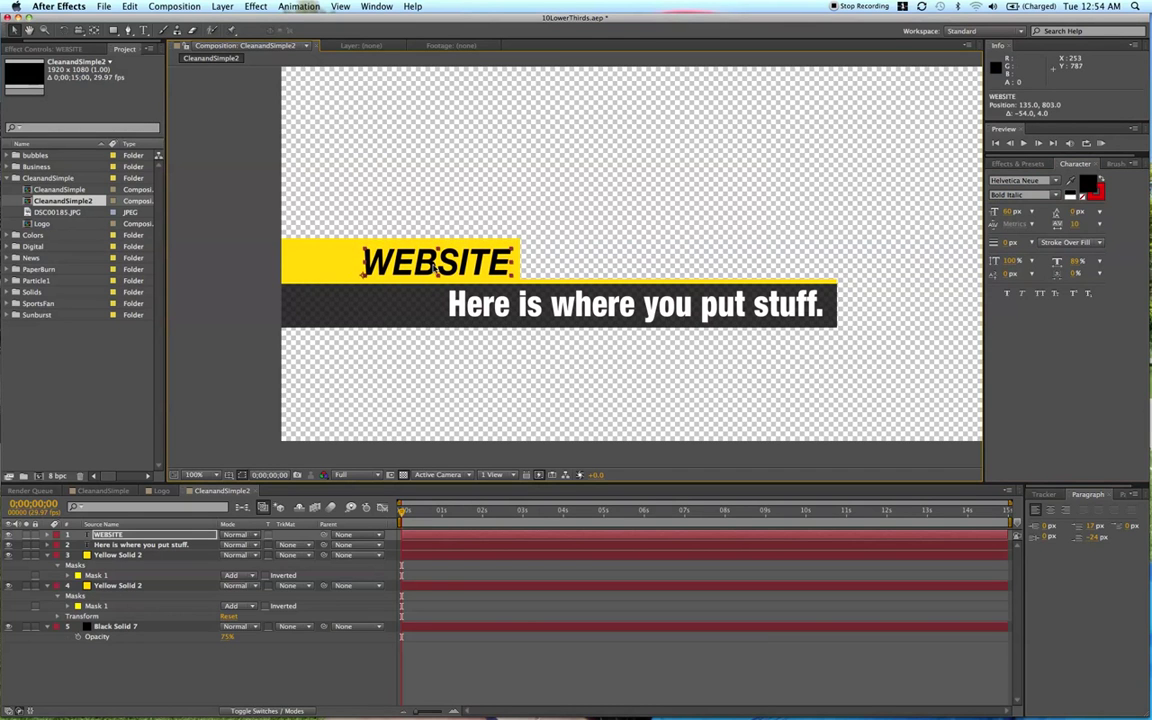
click(440, 616)
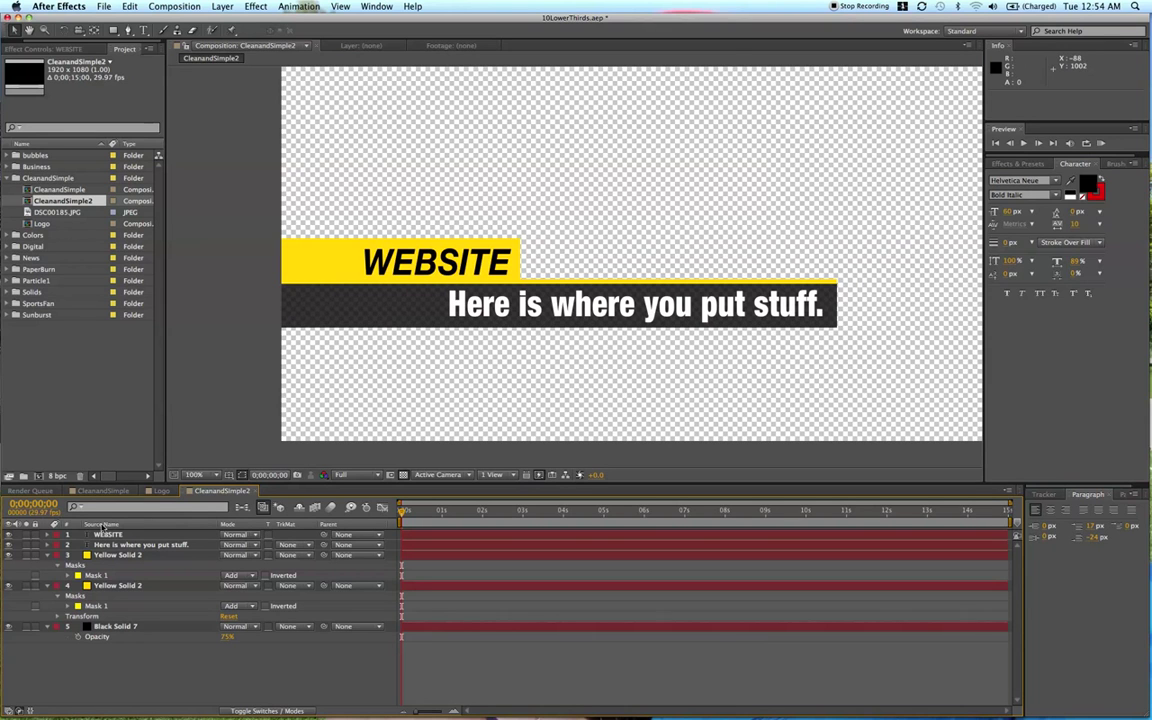
Nudge the WEBSITE text slightly up and to the right within the yellow box
click(447, 262)
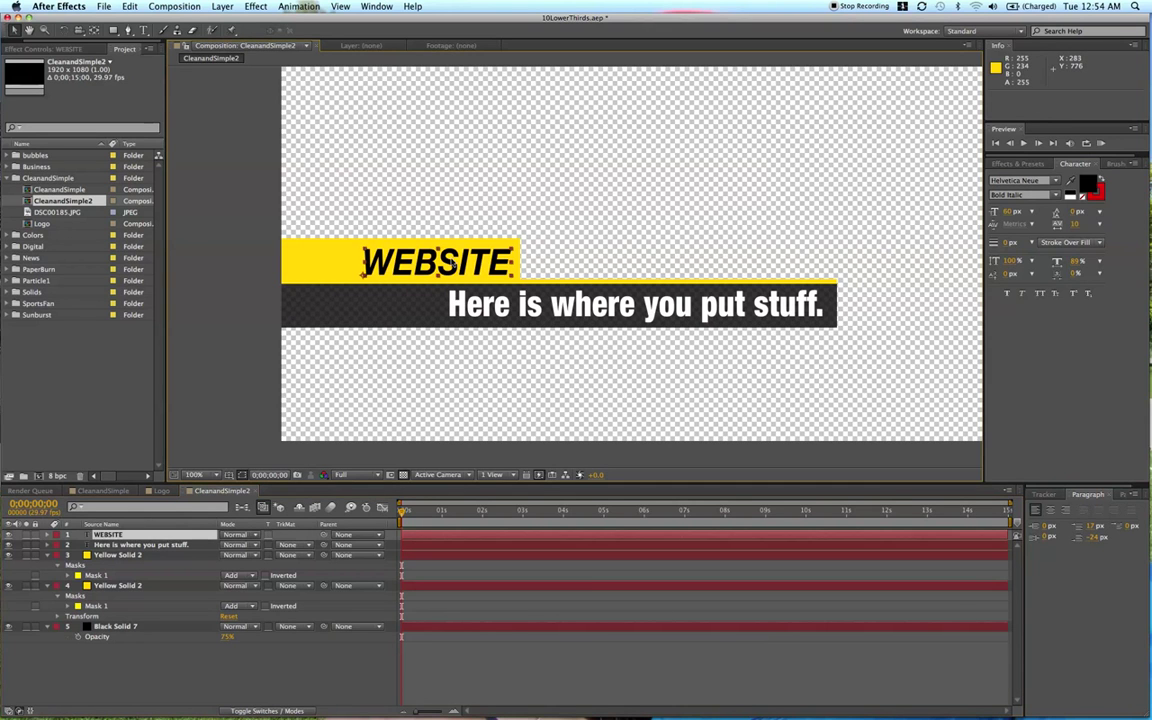
key(Up)
key(Up)
key(Right)
key(Right)
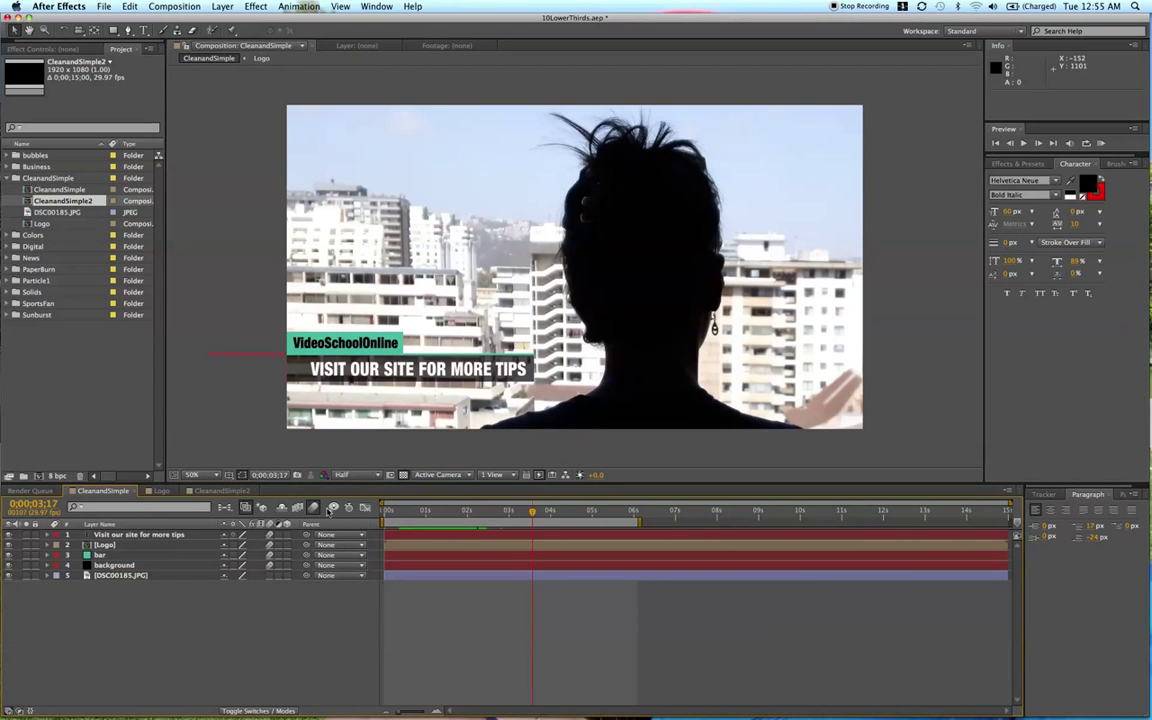
Scrub through the lower third's opening animation in the CleanandSimple reference and return to CleanandSimple2
drag(382, 512, 491, 521)
click(222, 491)
click(420, 548)
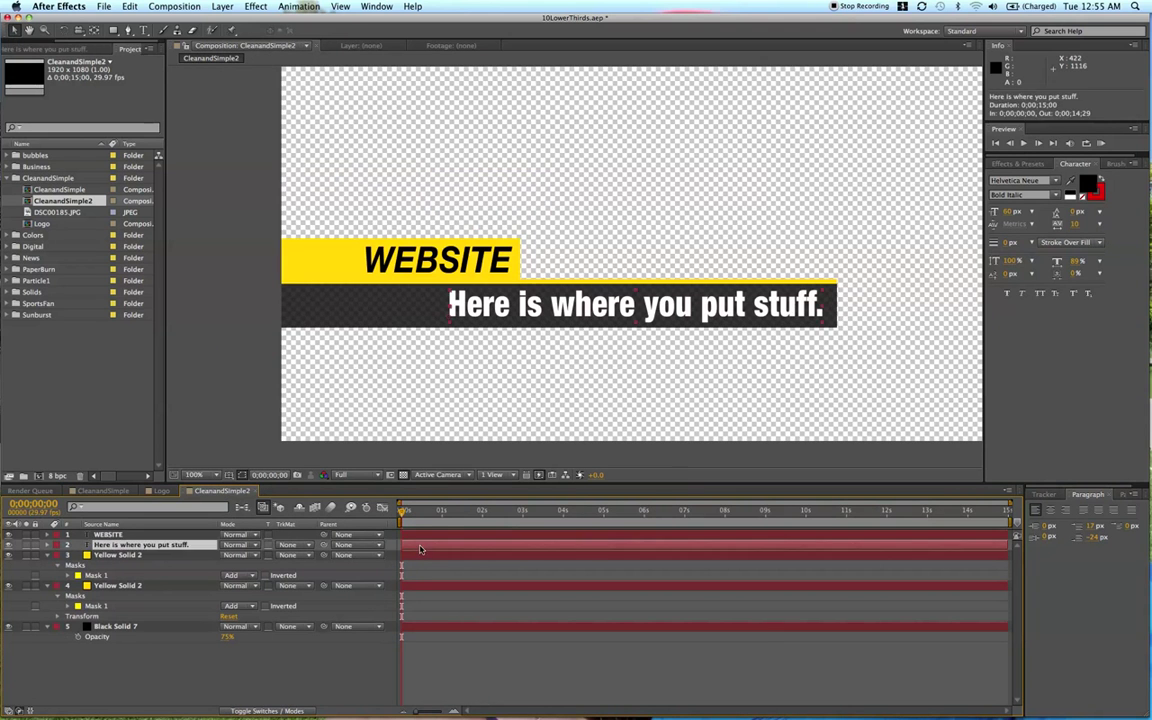
Move the yellow box layer directly below the WEBSITE text layer in the layer stack
click(430, 258)
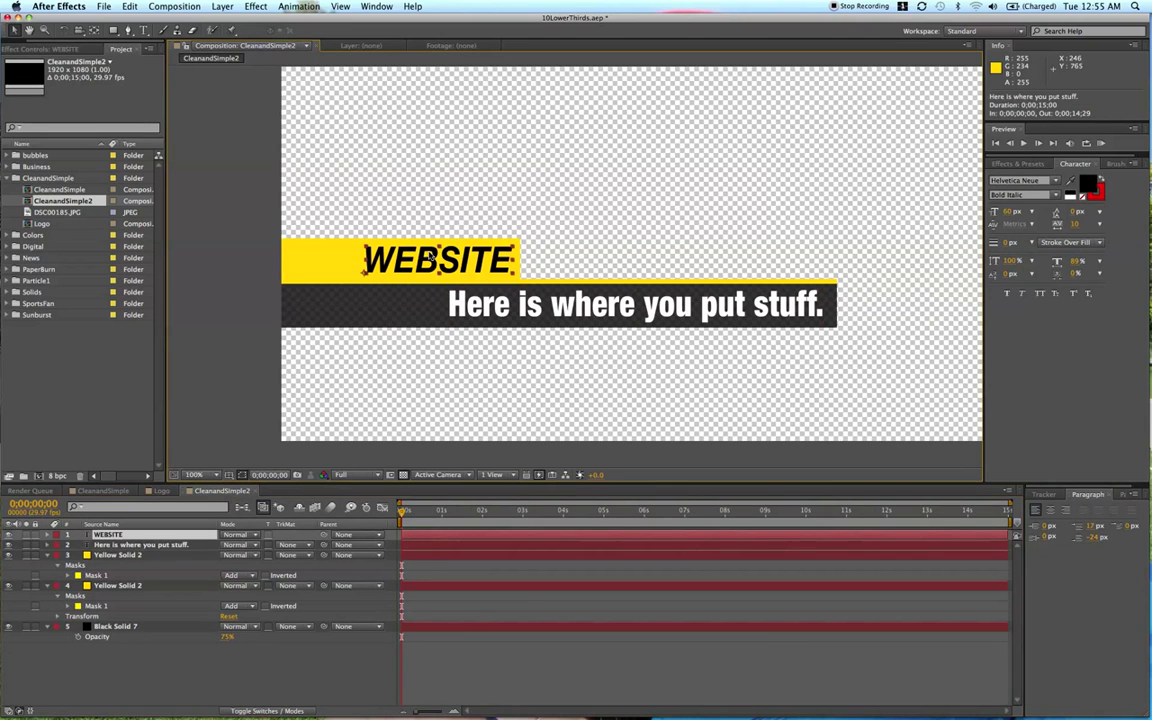
click(336, 257)
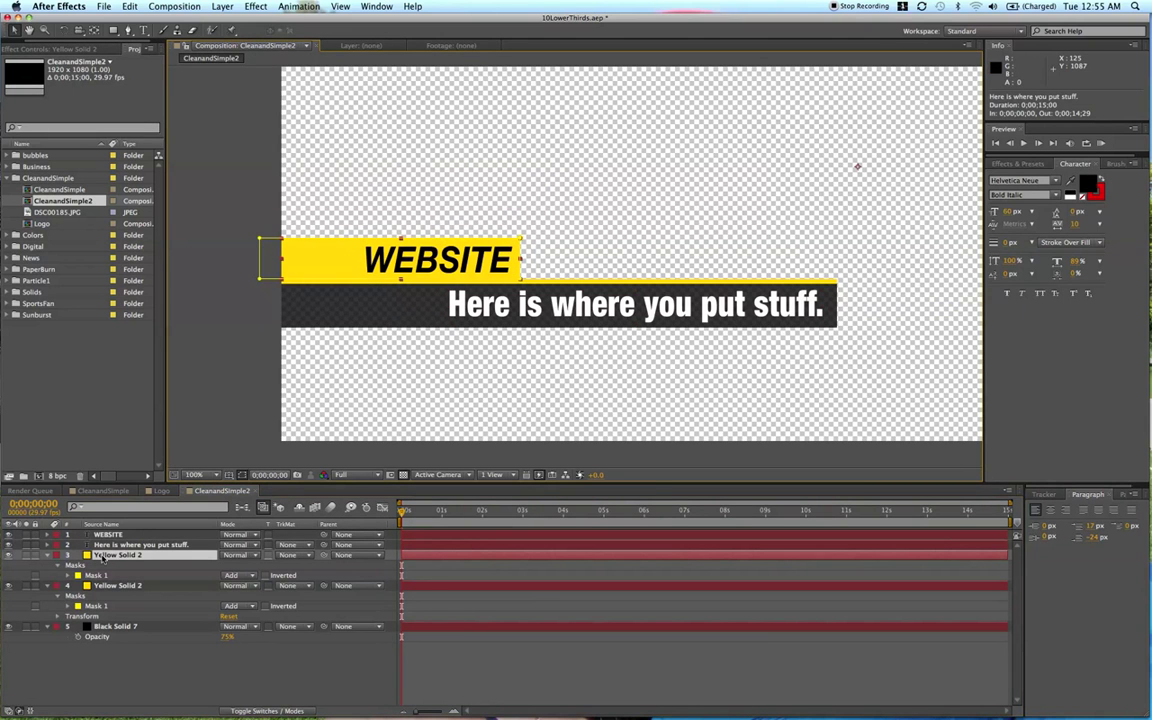
drag(101, 559, 97, 540)
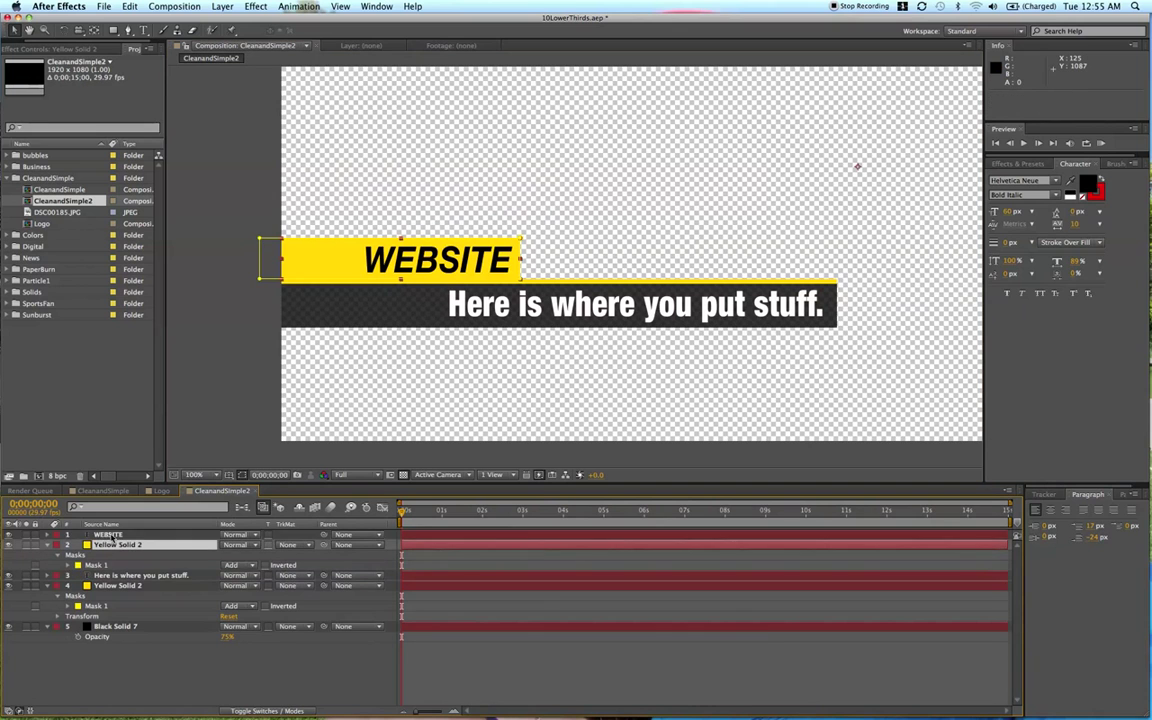
Pre-compose the WEBSITE text and yellow box layers together into a new composition named websitebanner
shift+click(110, 535)
right_click(110, 537)
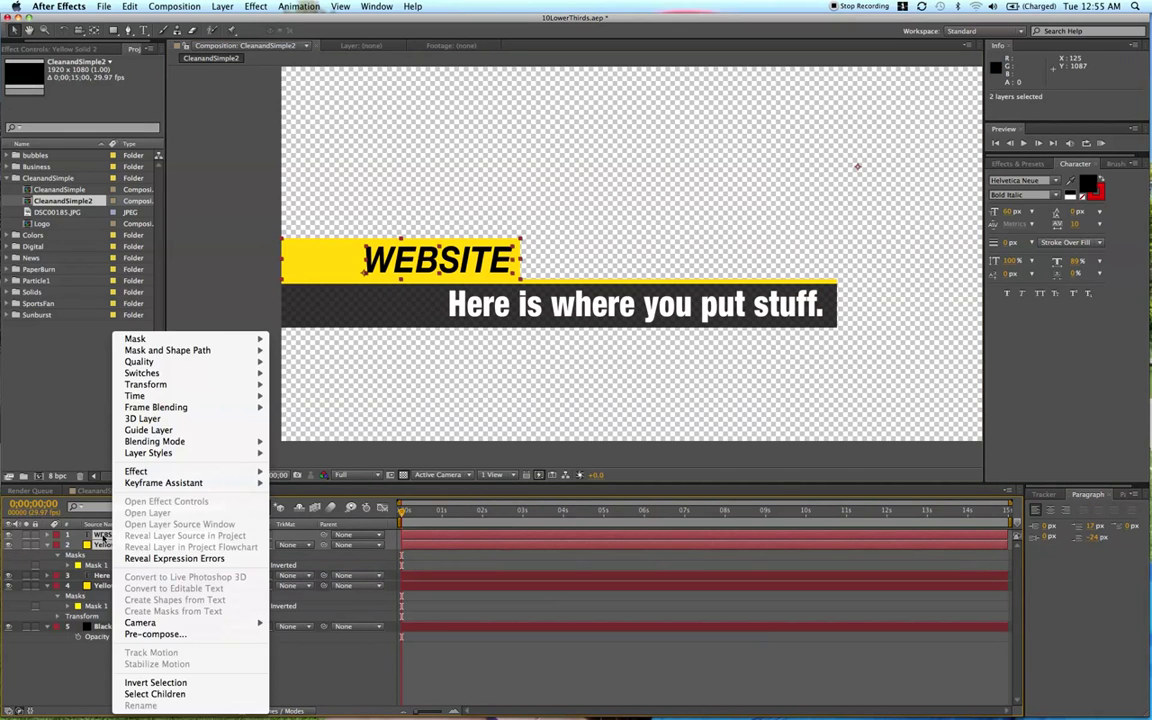
key(Escape)
right_click(104, 538)
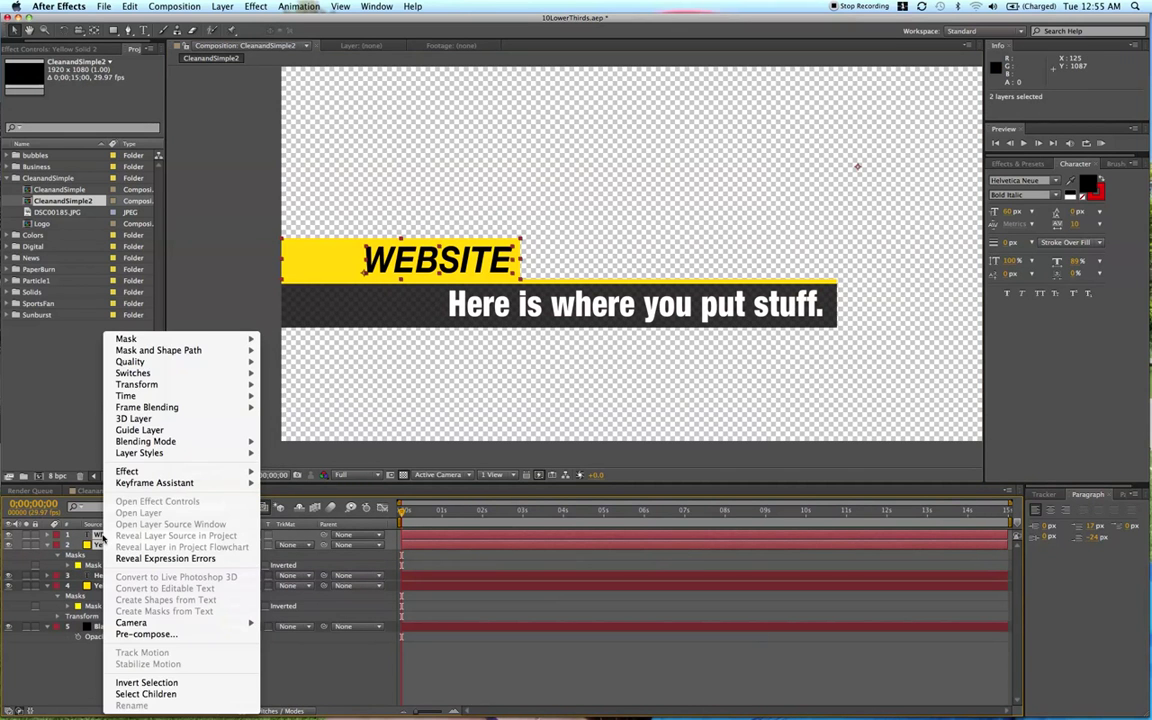
click(165, 632)
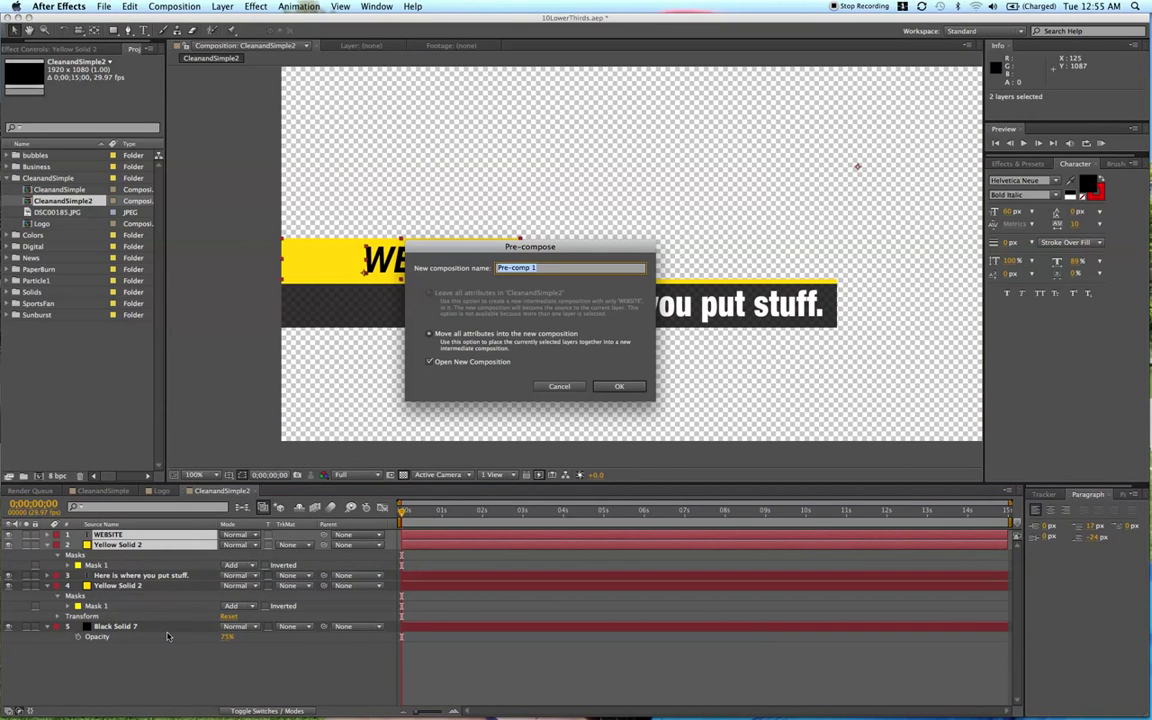
text(websitebanner)
key(Return)
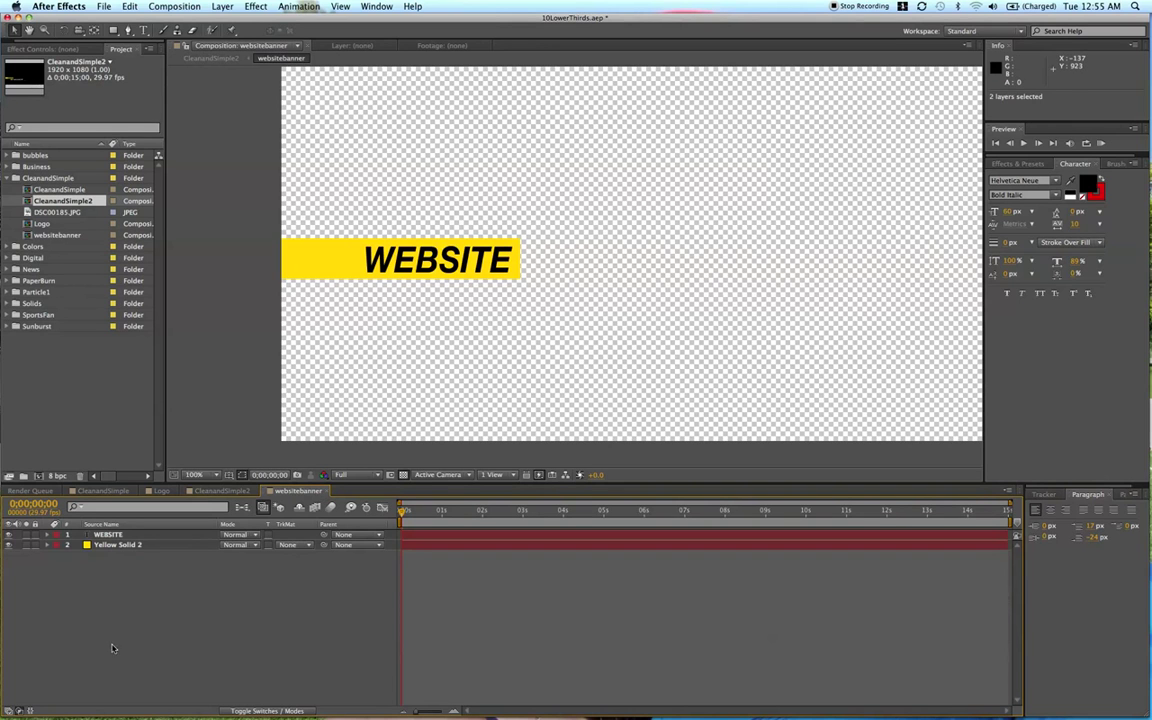
Close the websitebanner composition and rename the thin yellow line's solid layer in CleanandSimple2 as Yellow Bar
click(323, 491)
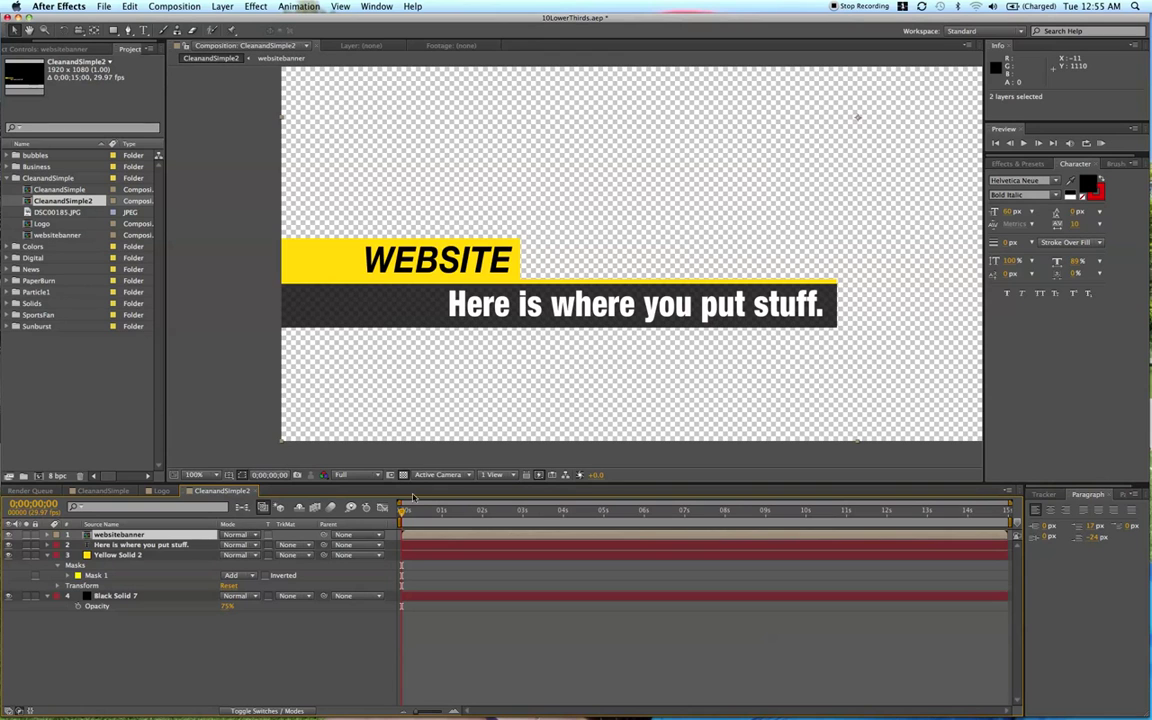
click(408, 548)
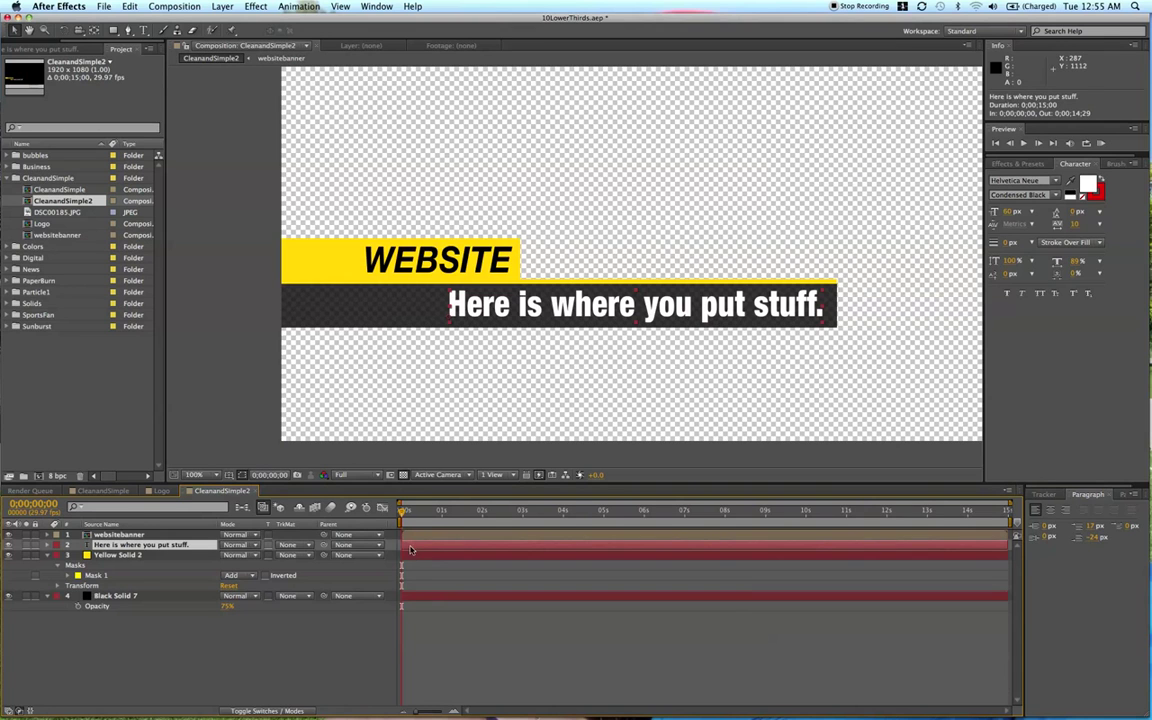
click(411, 556)
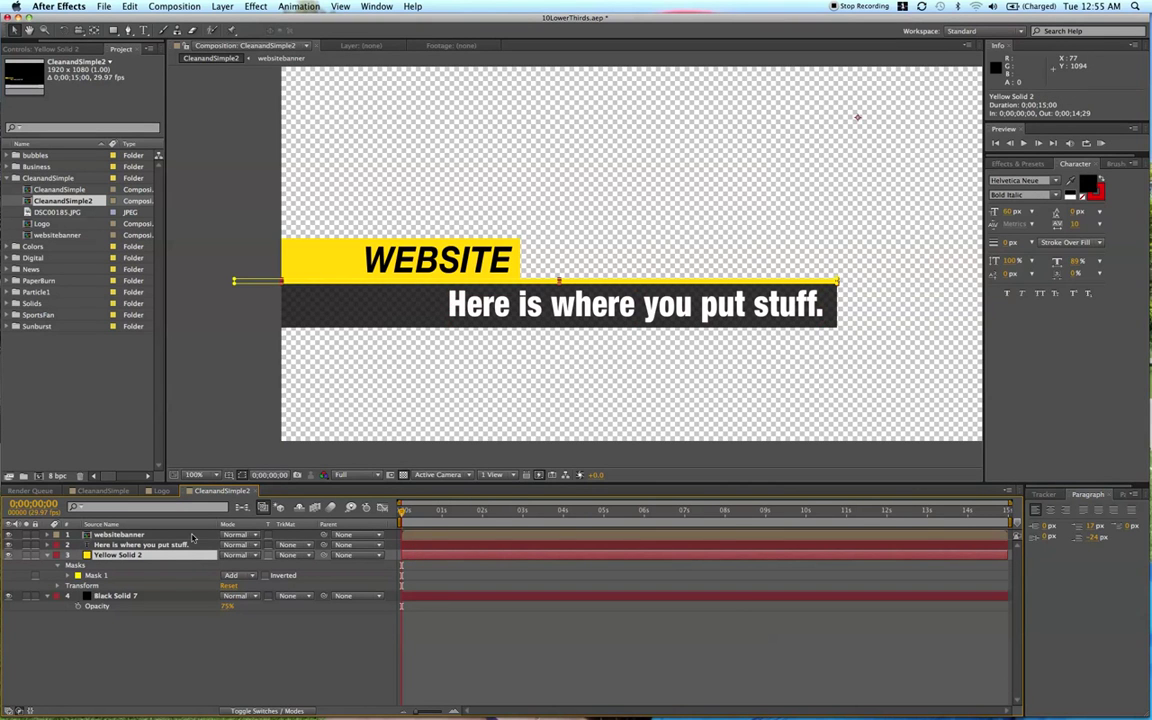
key(Return)
text(Yellow Bar)
key(Return)
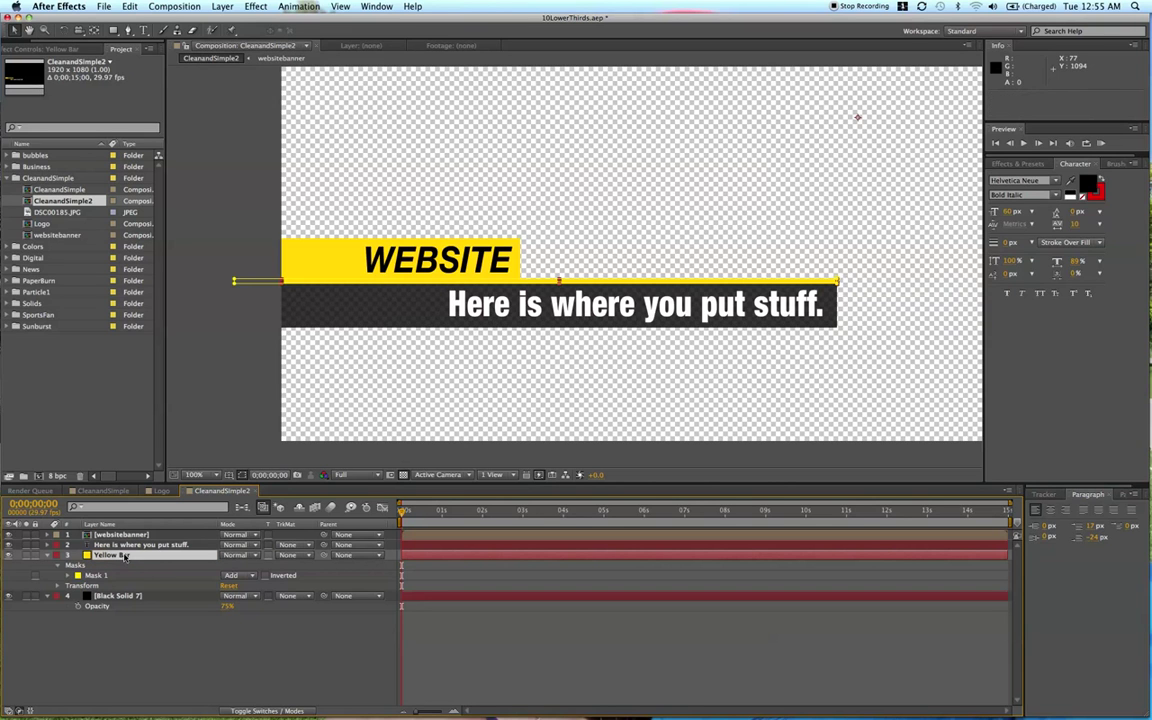
Add a Position keyframe to the Yellow Bar layer at 0;00;01;00
click(441, 511)
key(p)
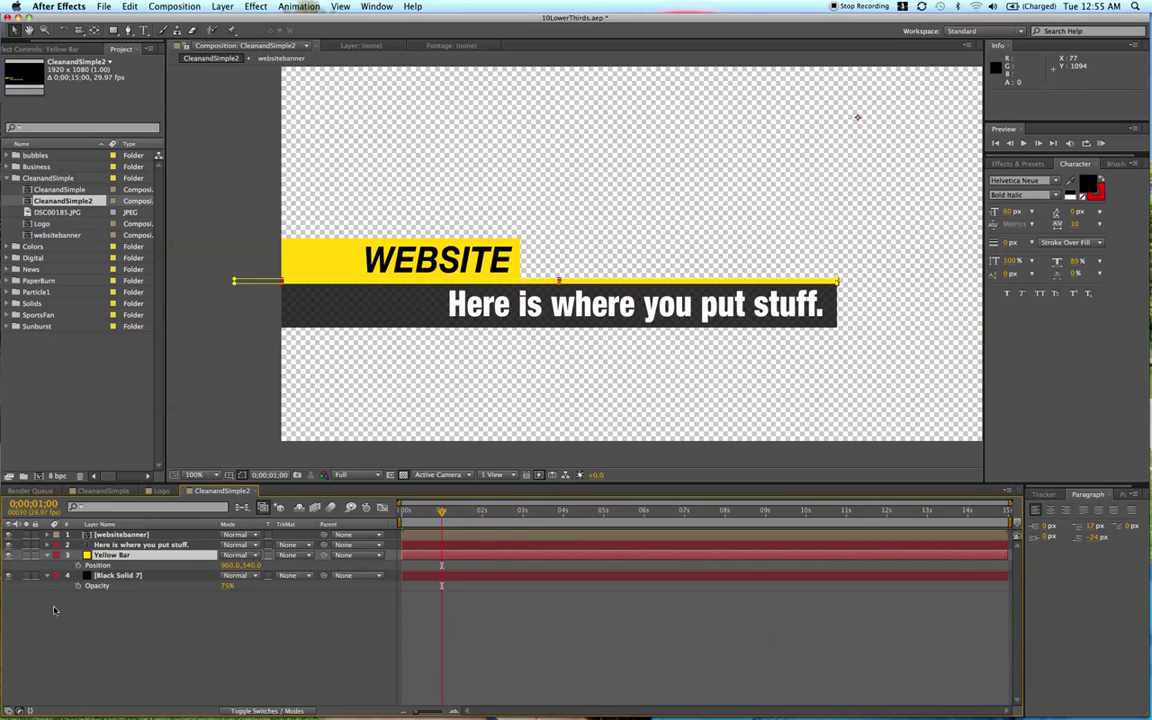
click(78, 565)
At 0;00;00;15, move the Yellow Bar layer left out of the frame to Position 30, 540
drag(442, 512, 420, 512)
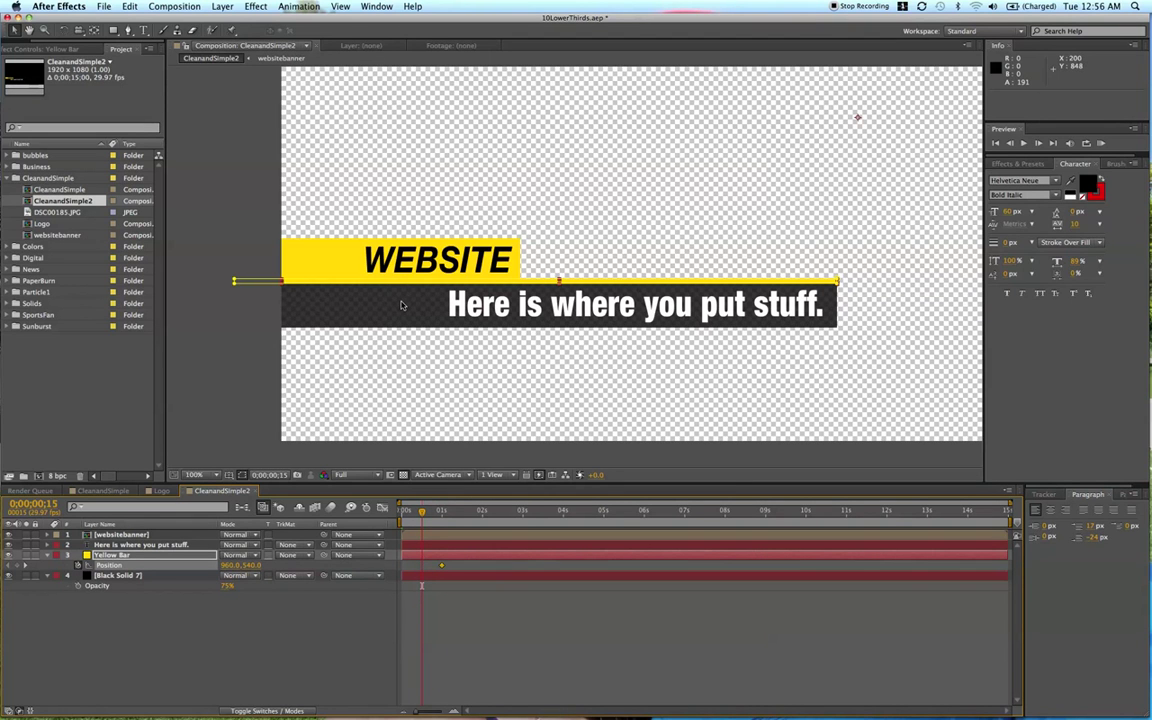
drag(362, 274, 315, 274)
key(super+z)
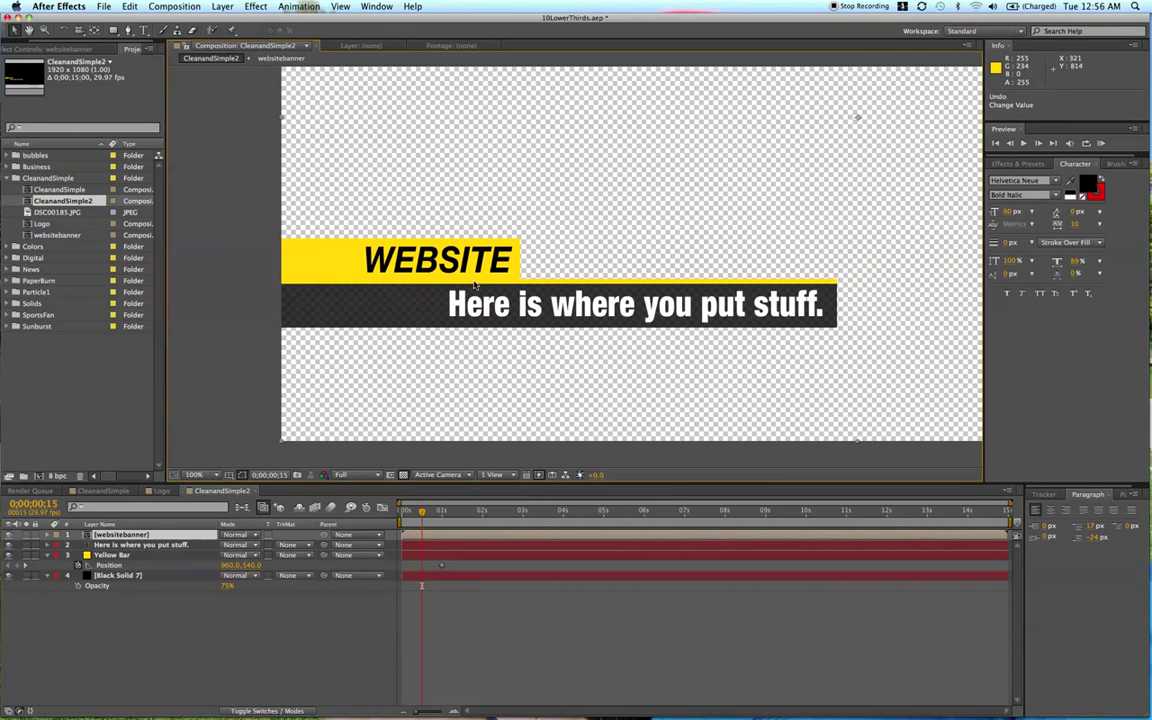
click(418, 559)
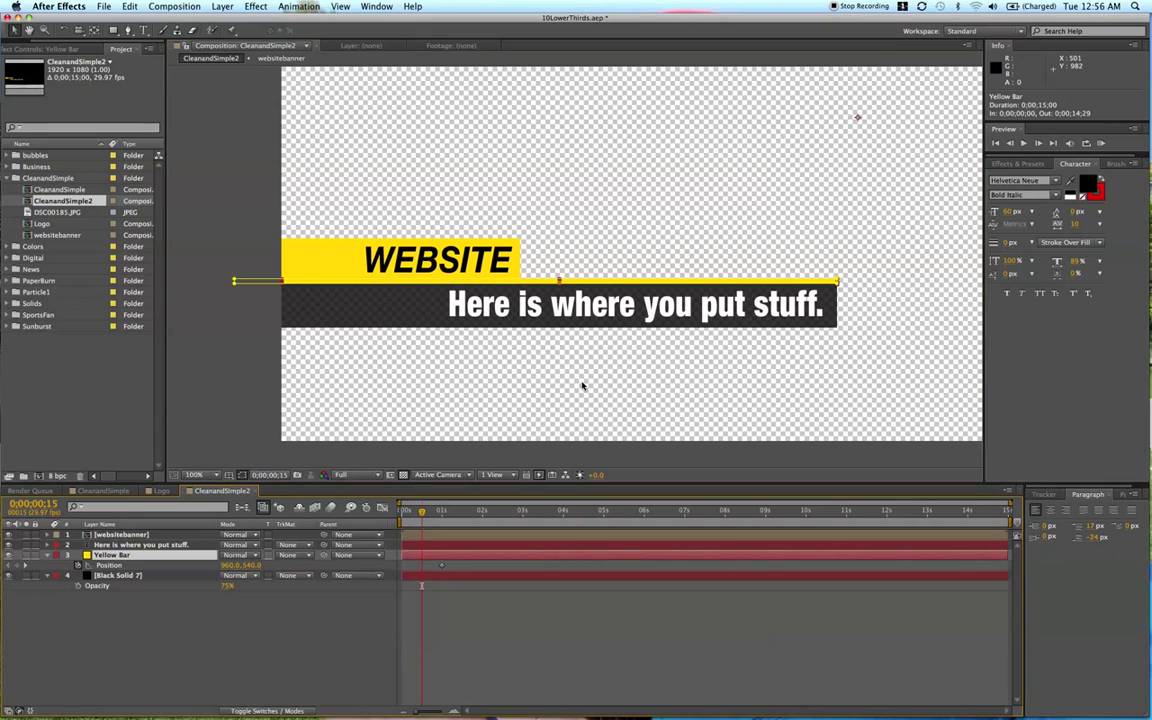
key(shift+Left)
key(shift+Left)
key(shift+Left)
key(shift+Left)
key(shift+Left)
key(shift+Left)
key(shift+Left)
key(shift+Left)
key(shift+Left)
key(shift+Left)
key(shift+Left)
key(shift+Left)
key(shift+Left)
key(shift+Left)
key(shift+Left)
key(shift+Left)
key(shift+Left)
key(shift+Left)
key(shift+Left)
key(shift+Left)
key(shift+Left)
key(shift+Left)
key(shift+Left)
key(shift+Left)
key(shift+Left)
key(shift+Left)
key(shift+Left)
key(shift+Left)
key(shift+Left)
key(shift+Left)
key(shift+Left)
key(shift+Left)
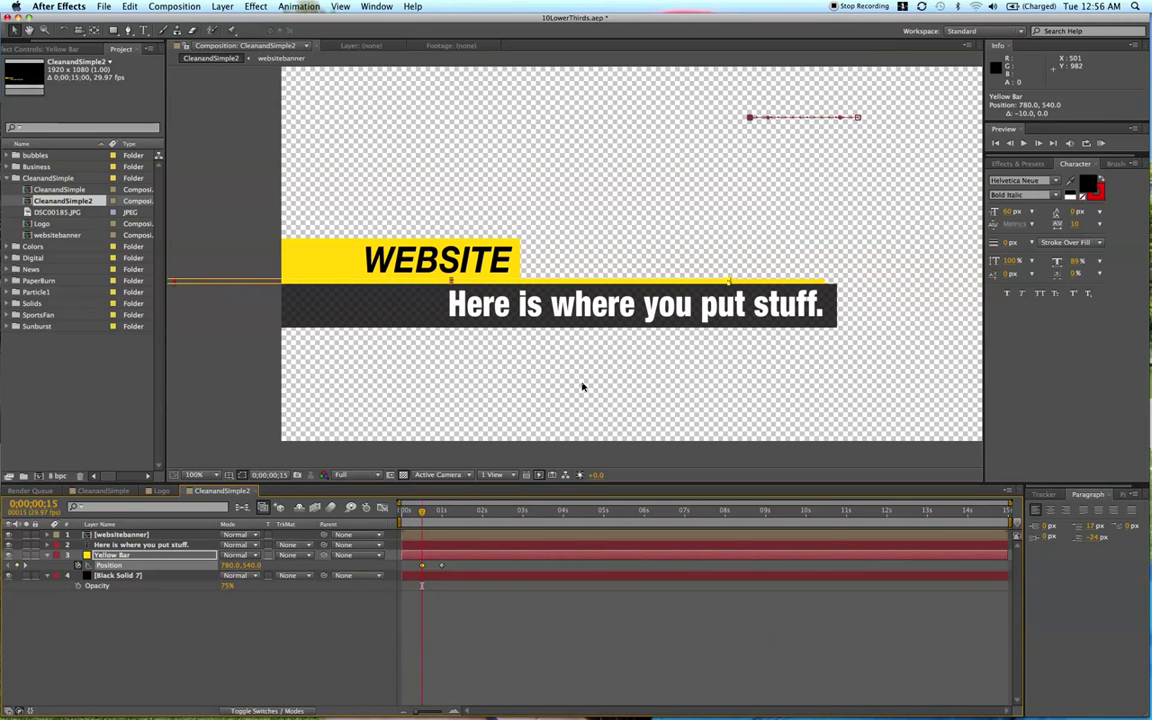
key(shift+Left)
key(shift+Left)
key(shift+Left)
key(shift+Left)
key(shift+Left)
key(shift+Left)
key(shift+Left)
key(shift+Left)
key(shift+Left)
key(shift+Left)
key(shift+Left)
key(shift+Left)
key(shift+Left)
key(shift+Left)
key(shift+Left)
key(shift+Left)
key(shift+Left)
key(shift+Left)
key(shift+Left)
key(shift+Left)
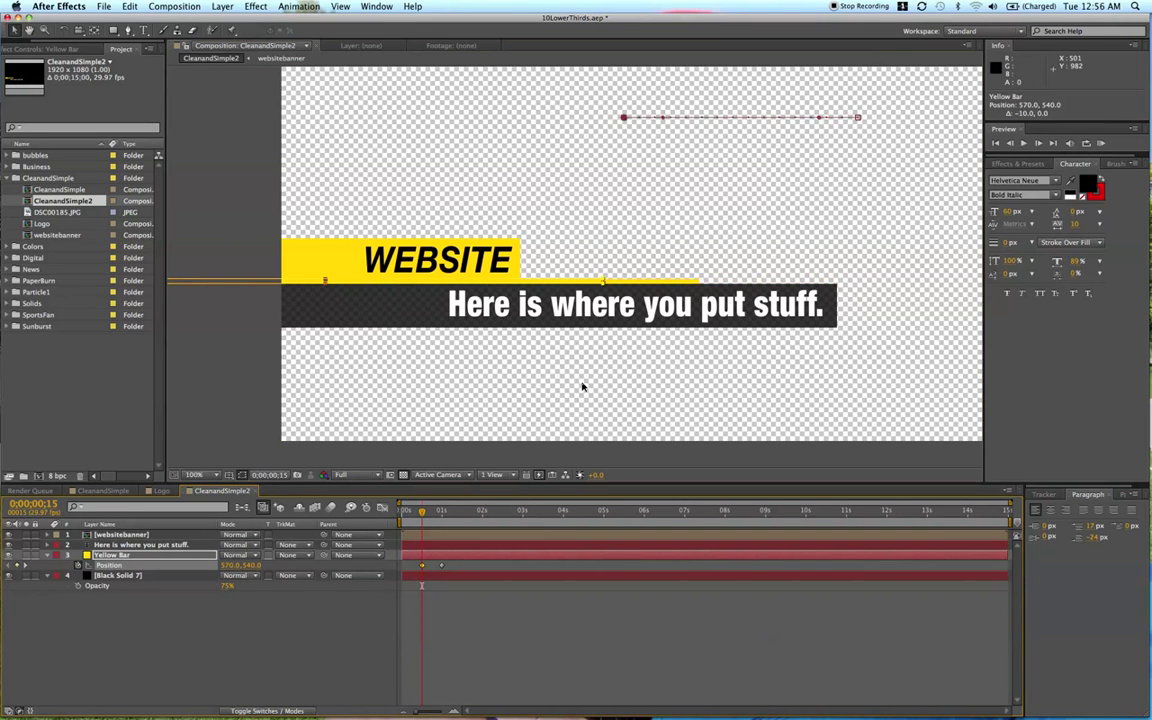
key(shift+Left)
key(shift+Left)
key(shift+Left)
key(shift+Left)
key(shift+Left)
key(shift+Left)
key(shift+Left)
key(shift+Left)
key(shift+Left)
key(shift+Left)
key(shift+Left)
key(shift+Left)
key(shift+Left)
key(shift+Left)
key(shift+Left)
key(shift+Left)
key(shift+Left)
key(shift+Left)
key(shift+Left)
key(shift+Left)
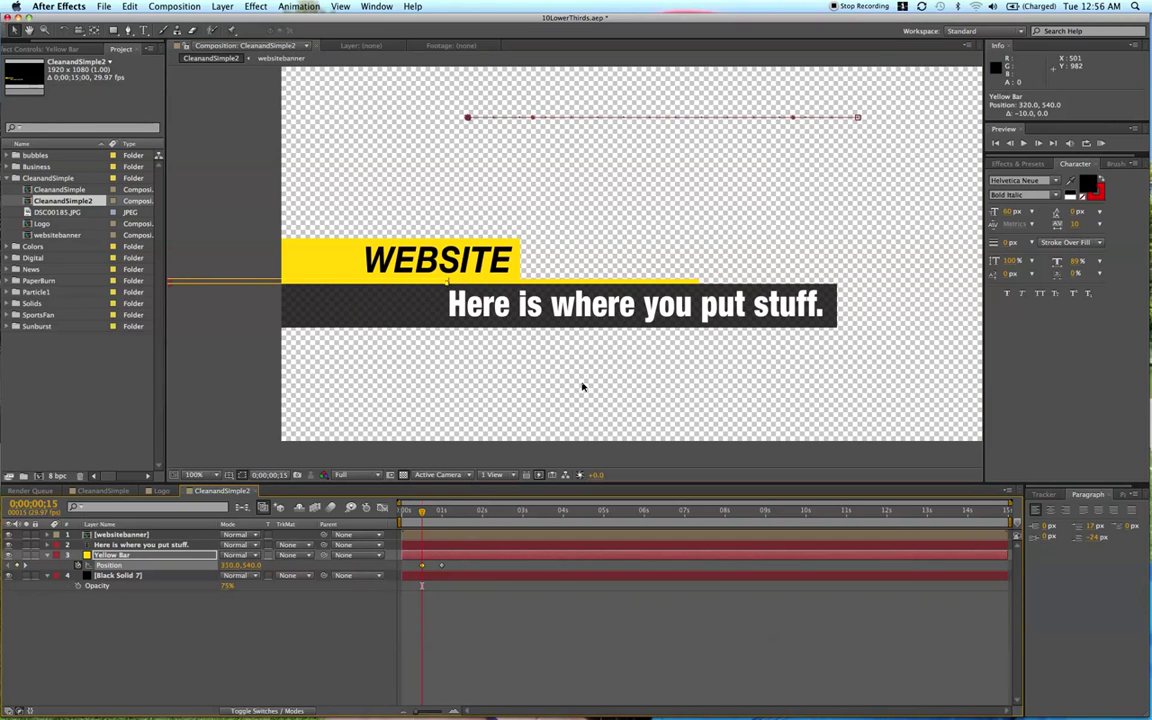
key(shift+Left)
key(shift+Left)
key(shift+Left)
key(shift+Left)
key(shift+Left)
key(shift+Left)
key(shift+Left)
key(shift+Left)
key(shift+Left)
key(shift+Left)
key(shift+Left)
key(shift+Left)
key(shift+Left)
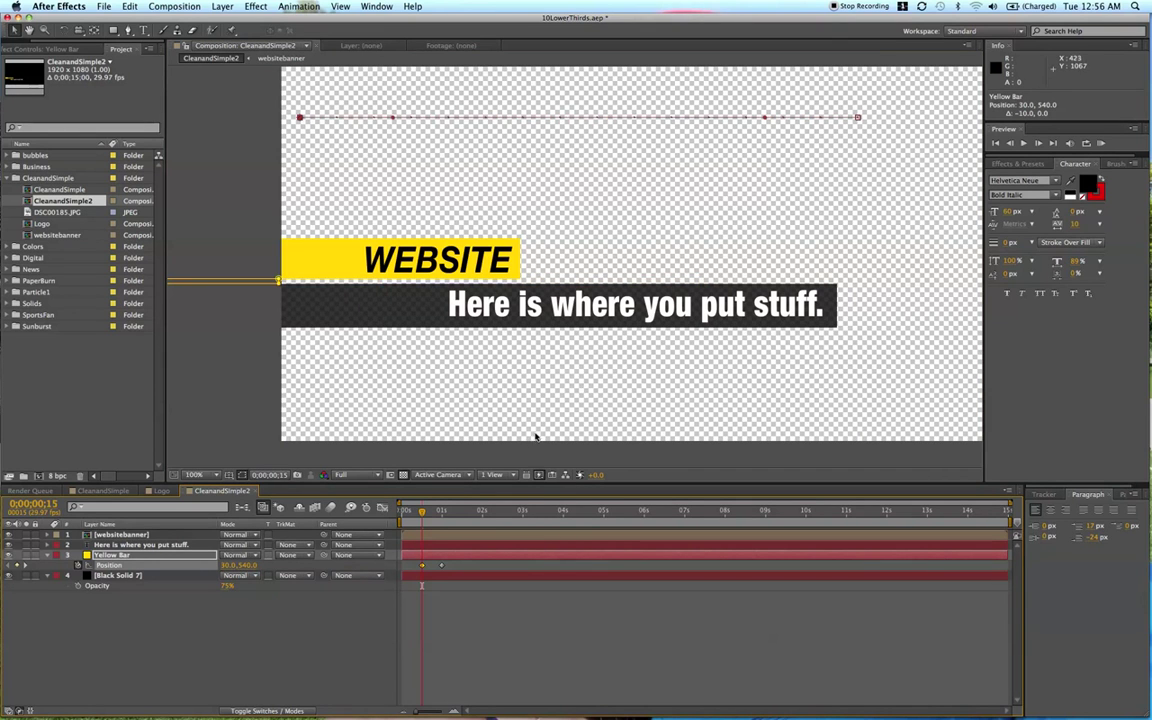
Turn on motion blur for the Yellow Bar layer and enable motion blur for the composition
click(434, 556)
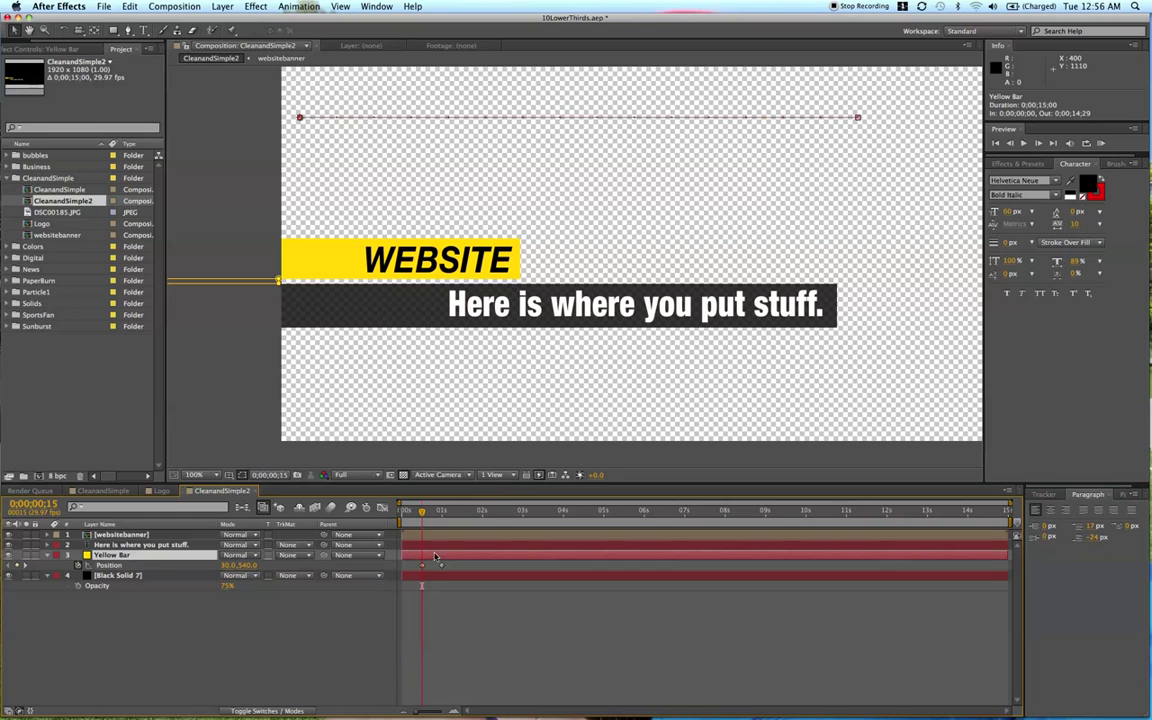
click(240, 711)
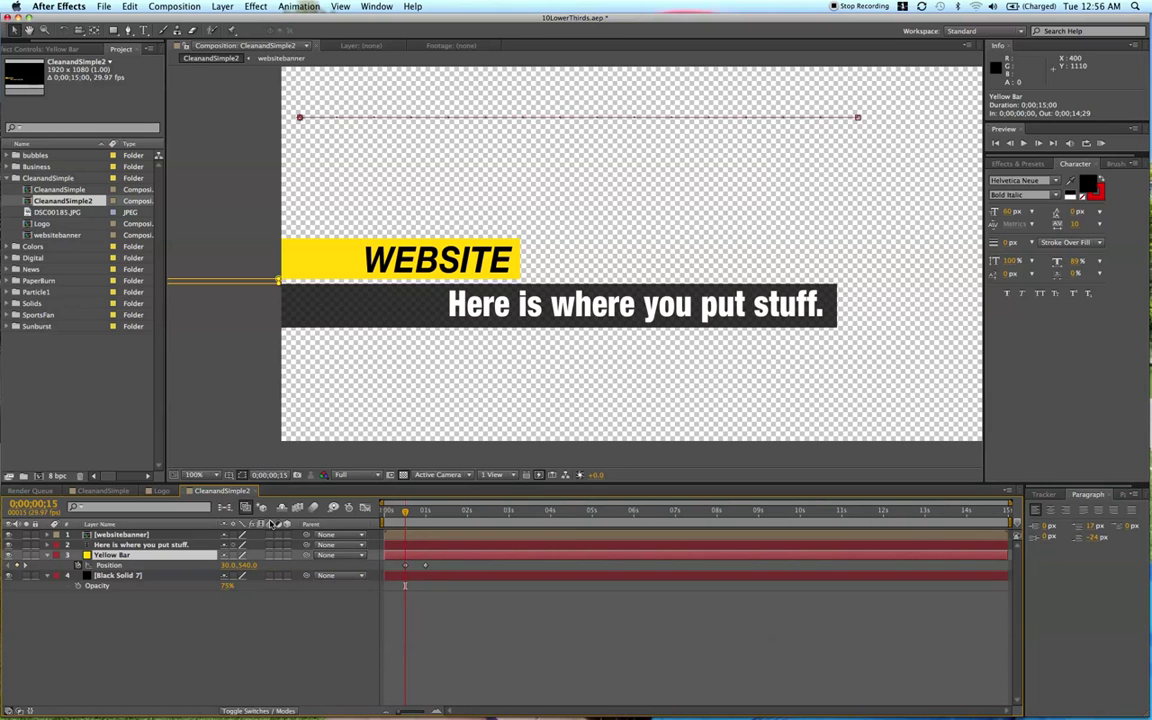
click(269, 555)
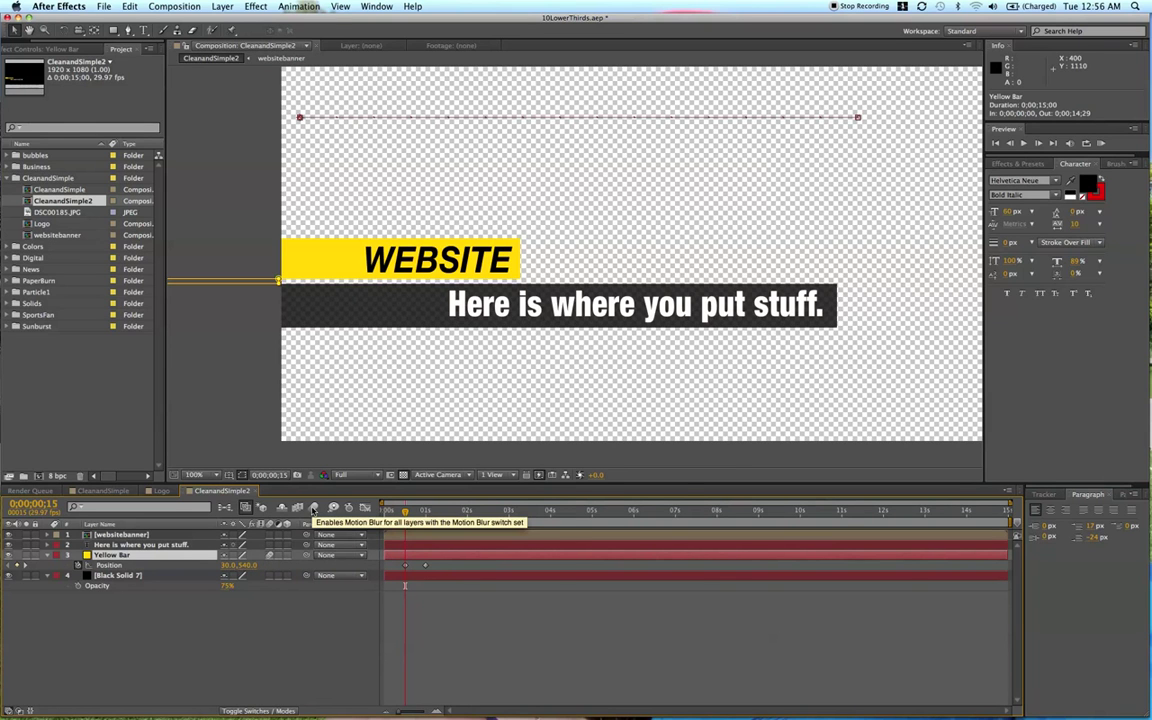
click(313, 509)
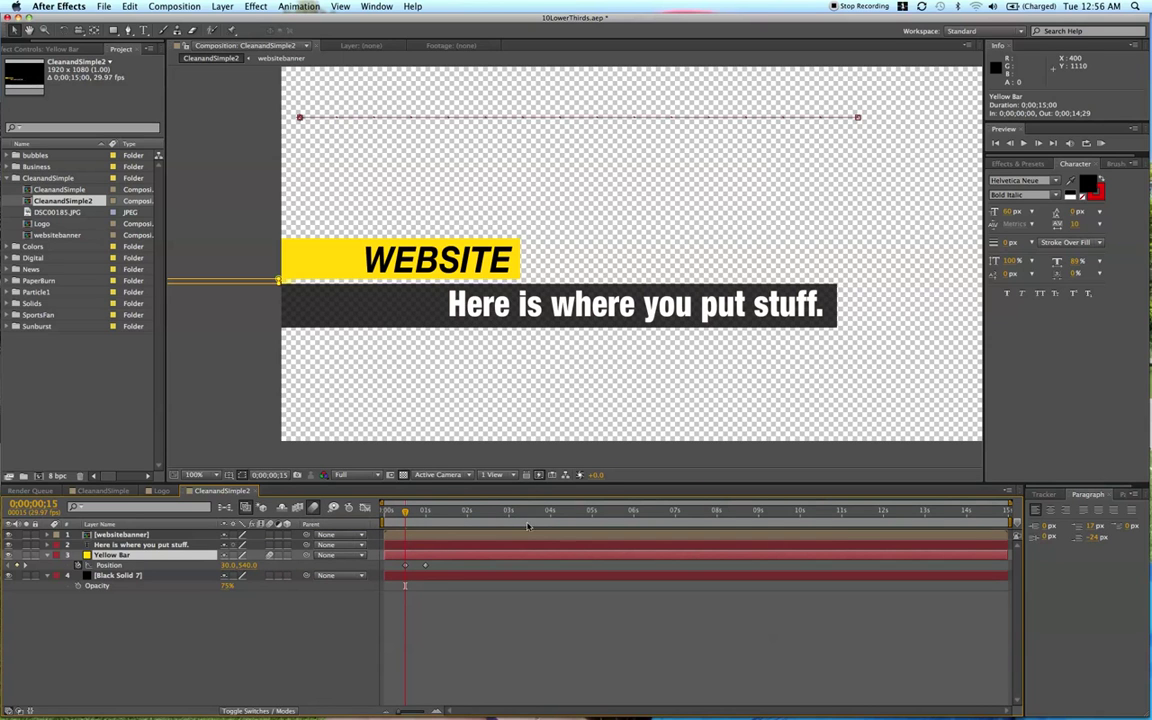
Shorten the work area to end at 0;00;03;08 and preview the Yellow Bar's slide-in animation
drag(408, 514, 422, 516)
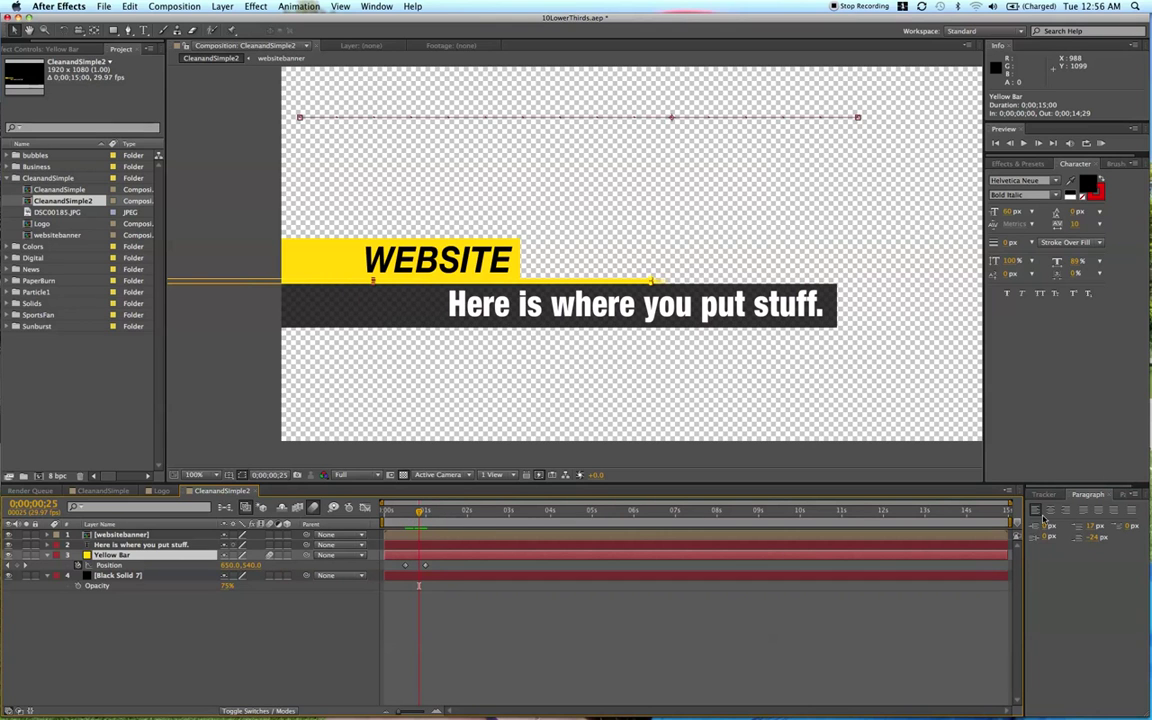
drag(1012, 522, 522, 578)
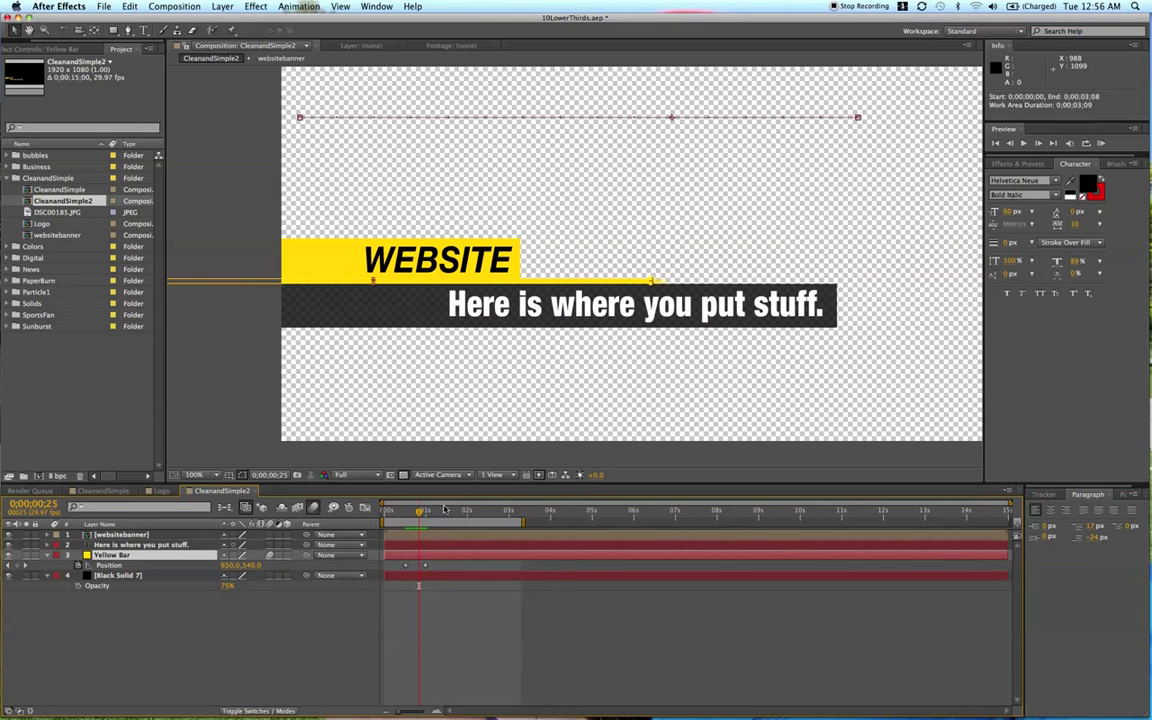
key(KP_0)
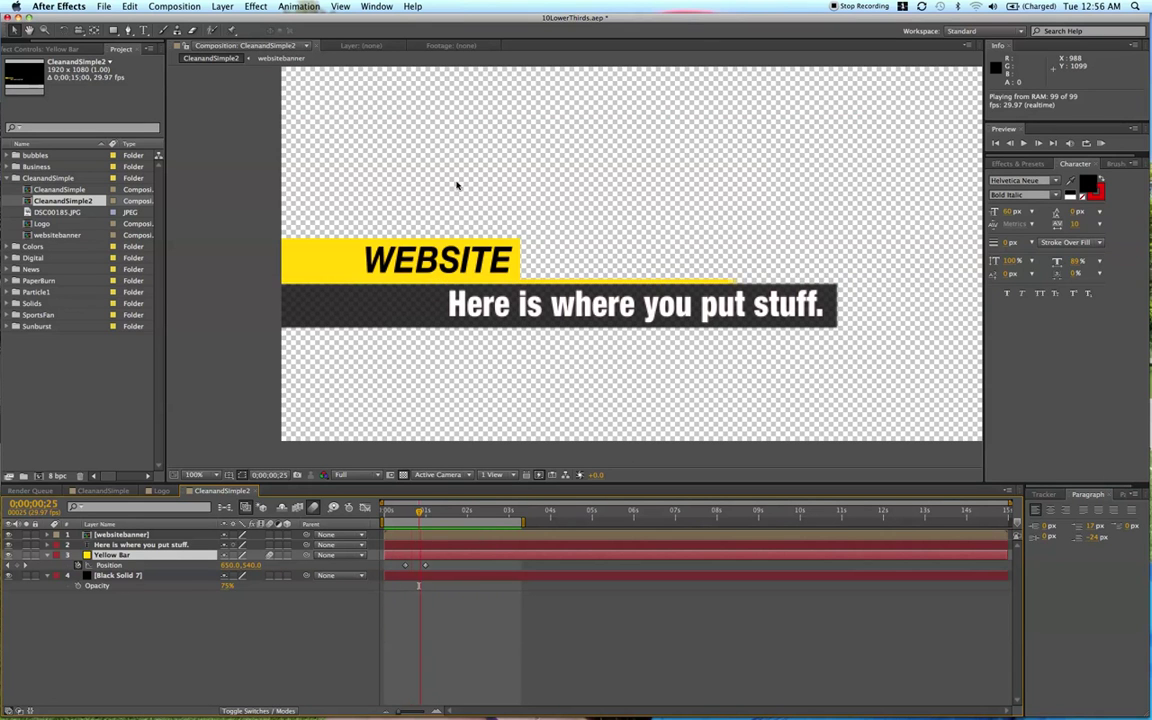
key(space)
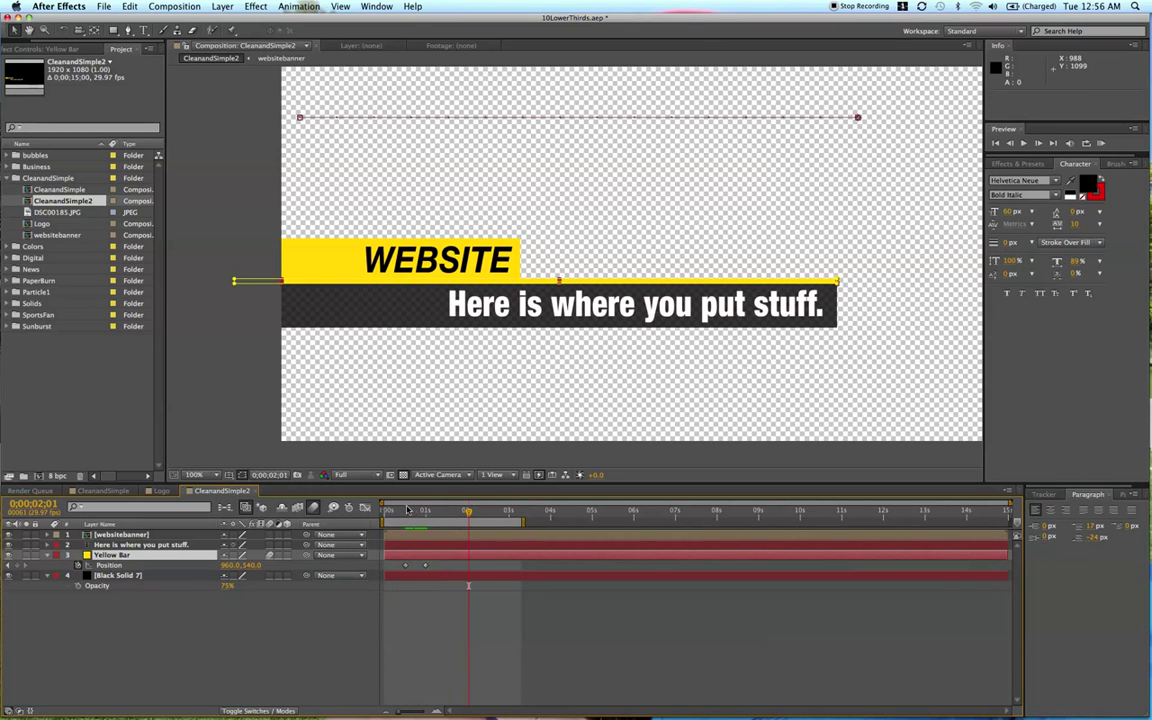
Return to 0;00;01;00 and move the "Here is where you put stuff." text layer directly below Yellow Bar in the stack
click(427, 511)
drag(428, 513, 427, 514)
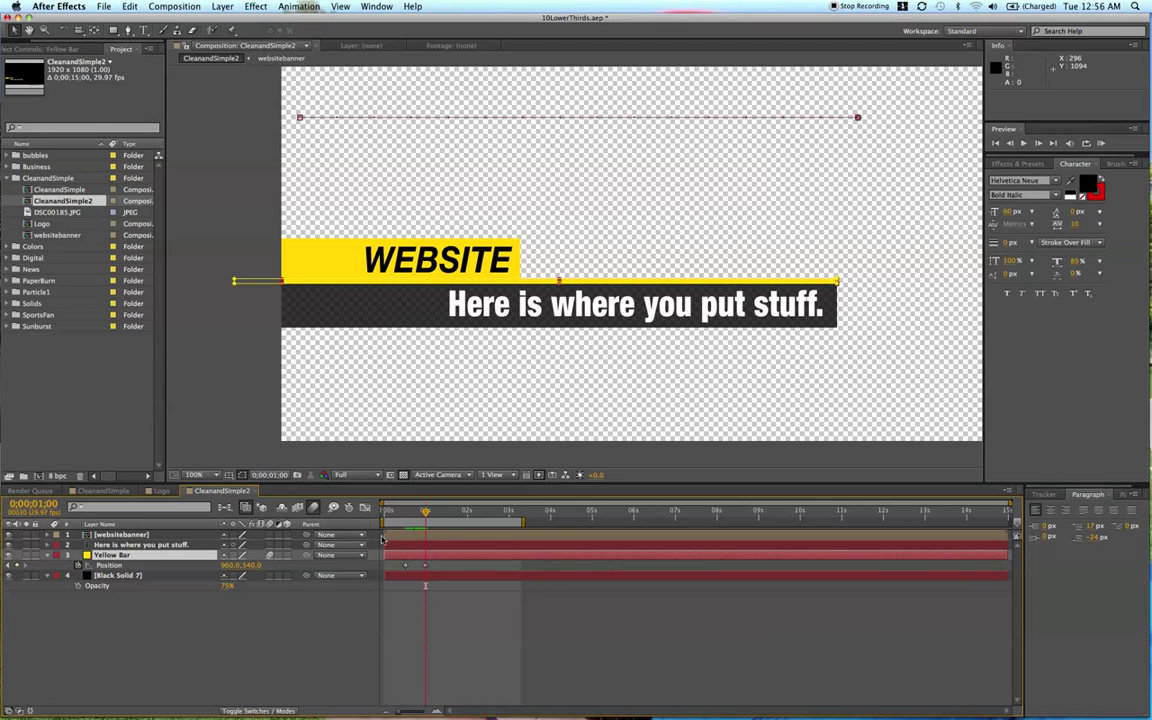
click(428, 535)
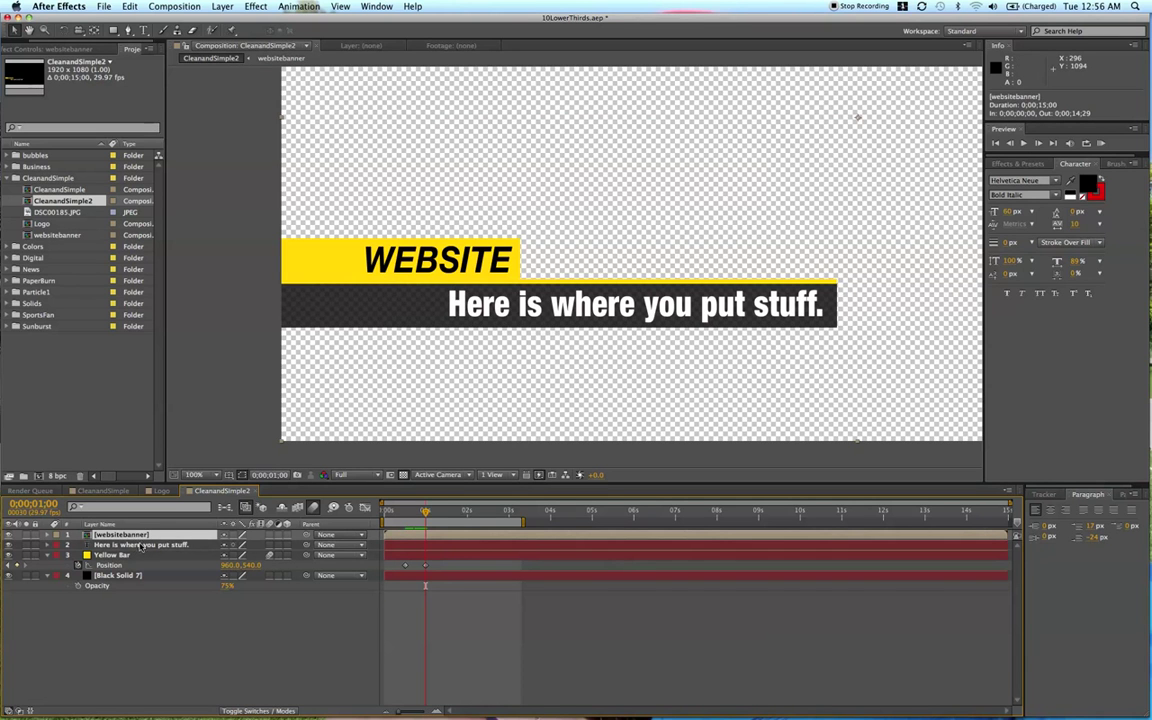
drag(124, 545, 120, 563)
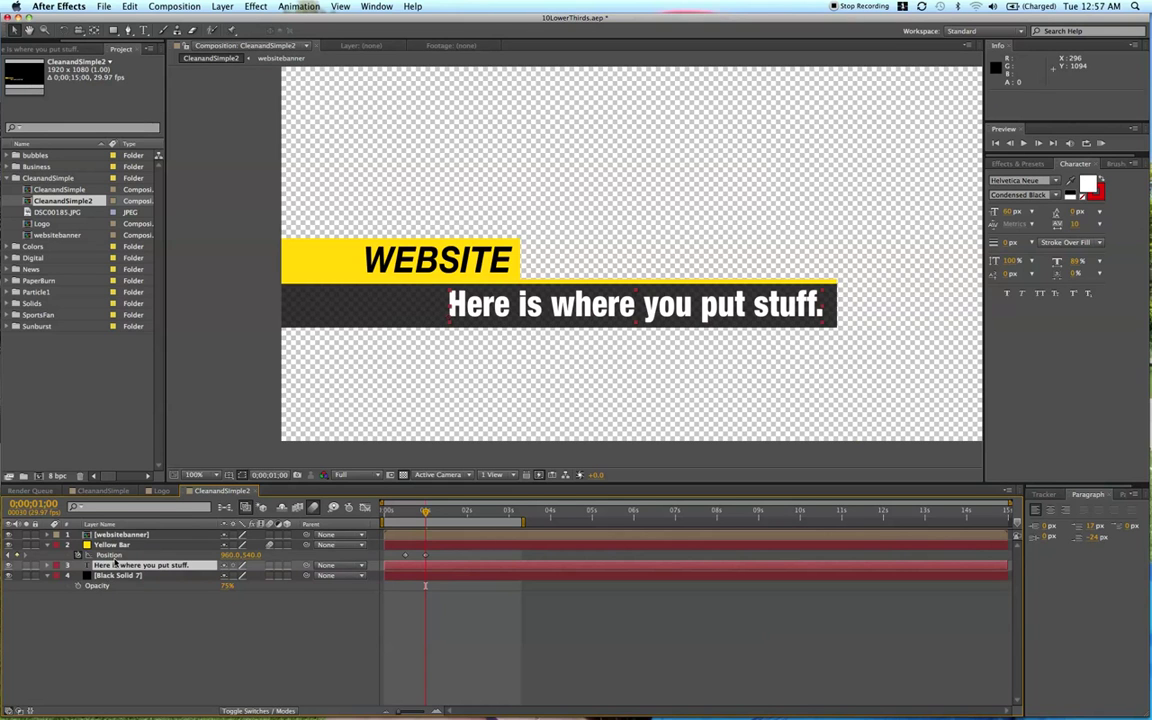
Add a Position keyframe to the websitebanner layer at 0;00;01;00
click(408, 538)
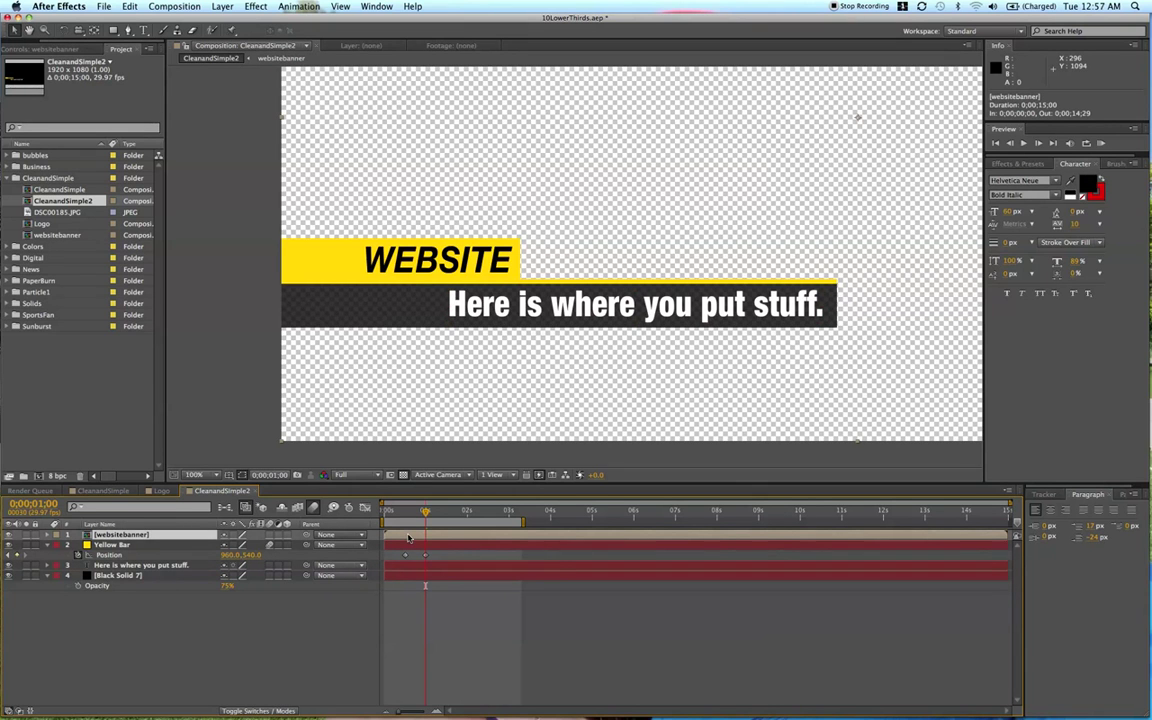
key(p)
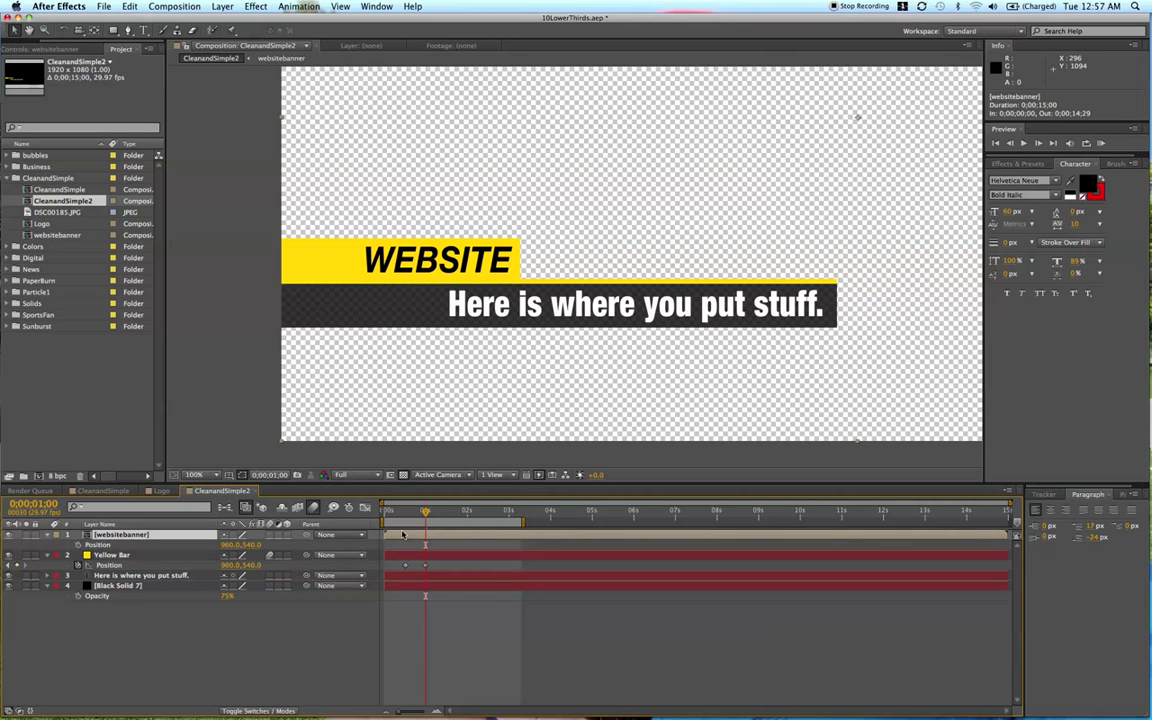
click(78, 545)
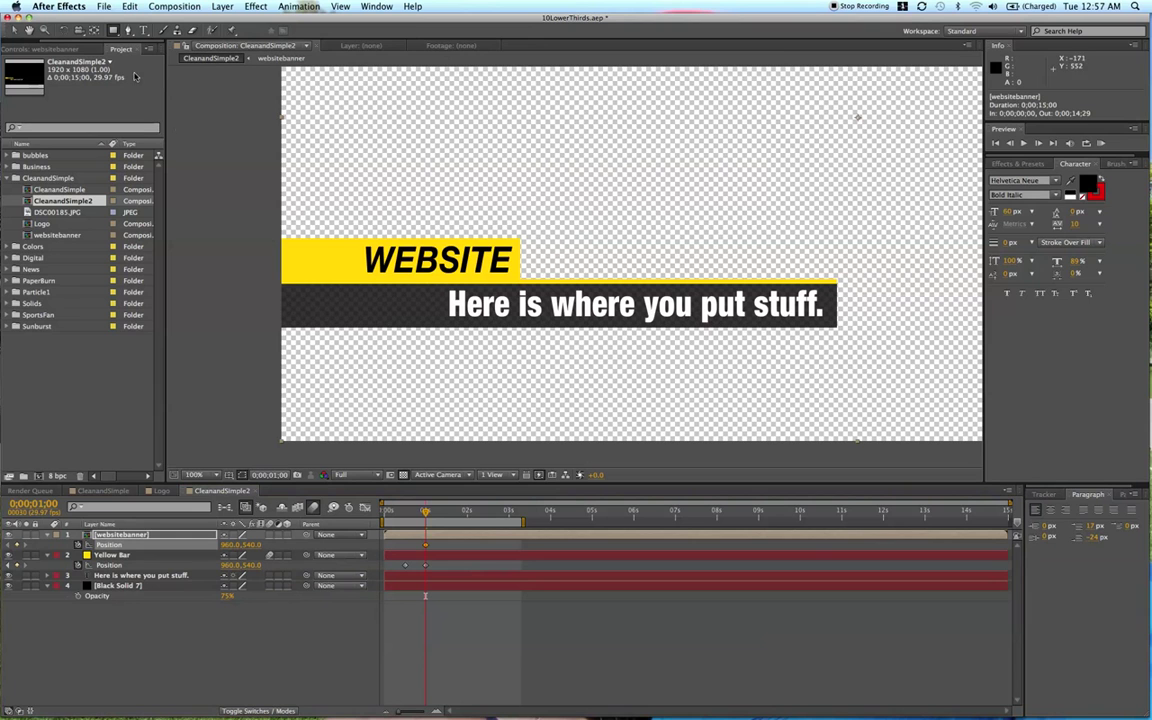
Draw a rectangular mask about 442 by 76 px around the banner on the websitebanner layer and turn off the transparency grid
drag(270, 233, 534, 280)
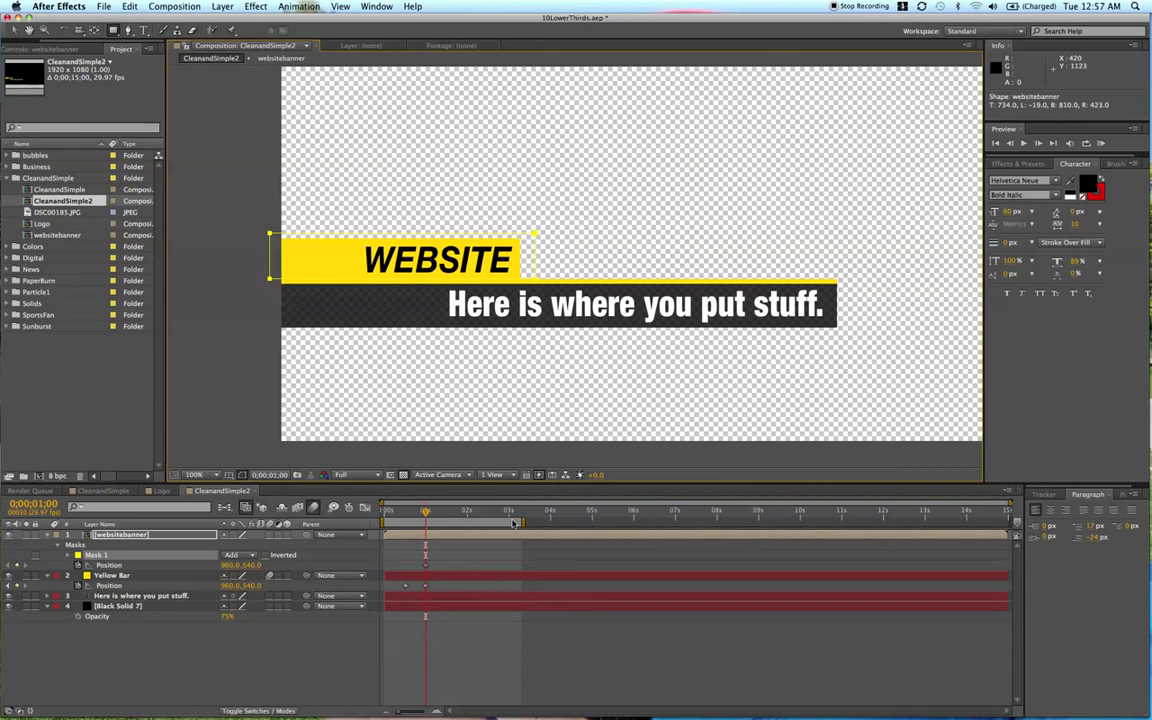
click(400, 476)
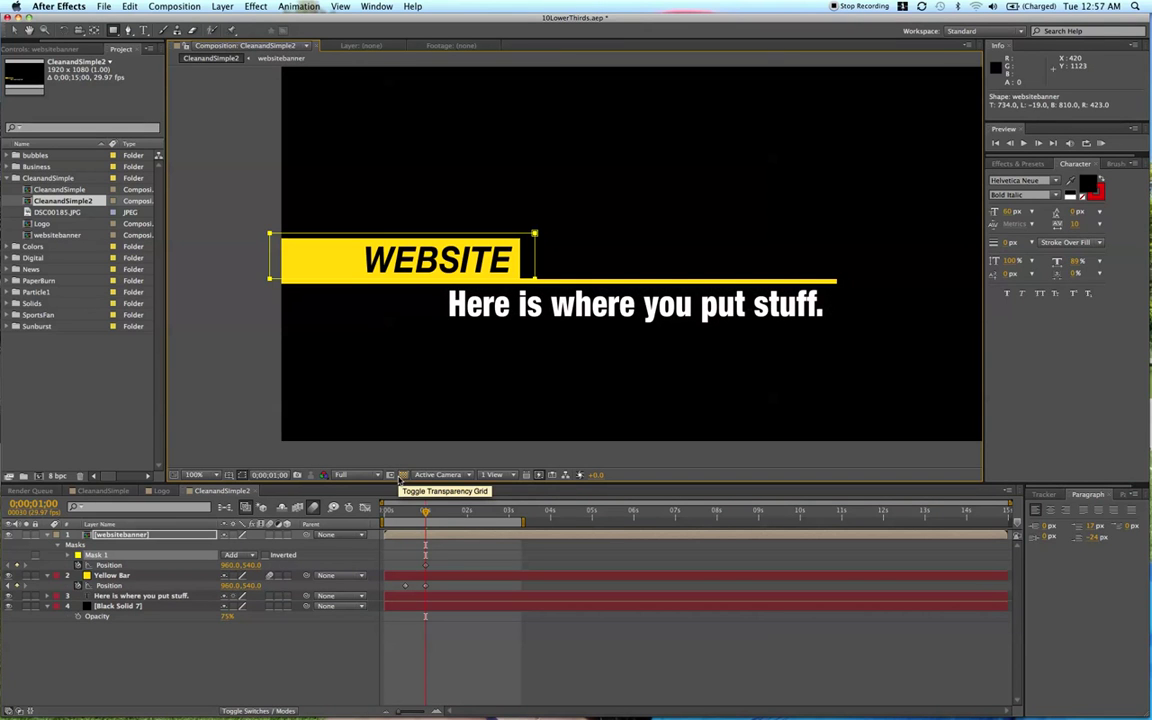
Add a Mask Path keyframe to websitebanner's mask at 0;00;01;00 and reveal all of the layer's modified properties
key(m)
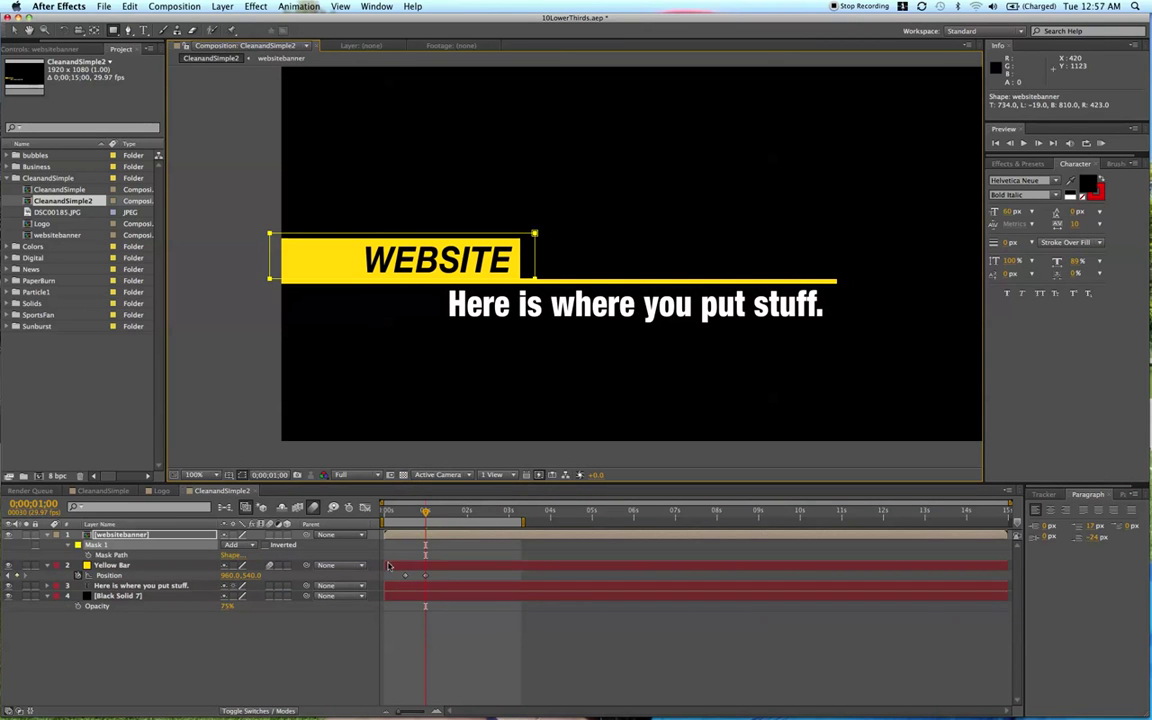
click(89, 556)
key(u)
key(u)
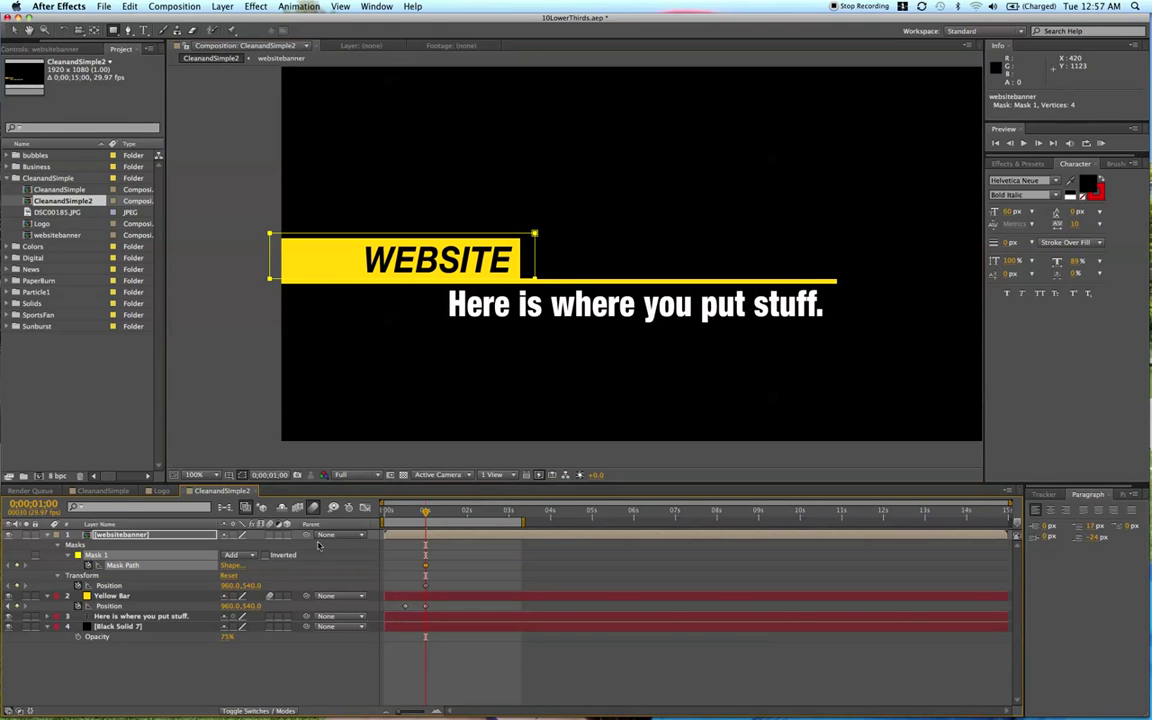
Shift websitebanner's Mask Path and Position keyframes together to 0;00;01;18
click(412, 557)
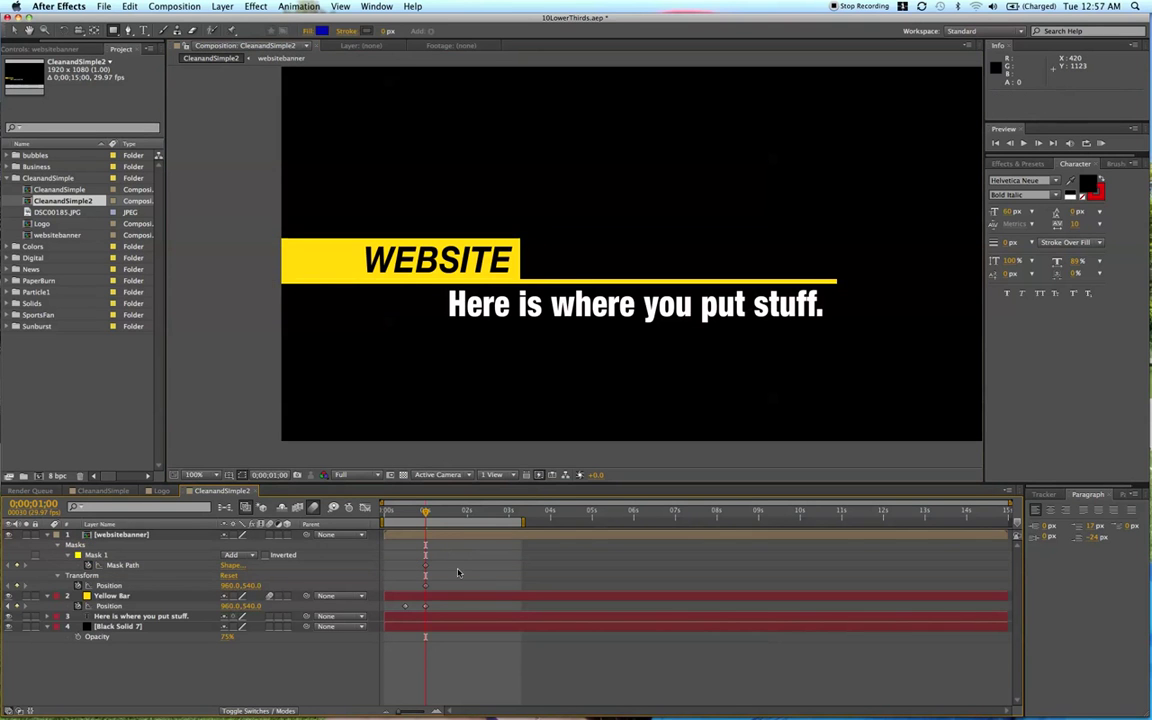
mouse_move(426, 514)
mouse_down()
mouse_move(457, 518)
mouse_move(426, 515)
mouse_up()
mouse_move(436, 586)
mouse_down()
mouse_move(413, 561)
mouse_move(451, 572)
mouse_up()
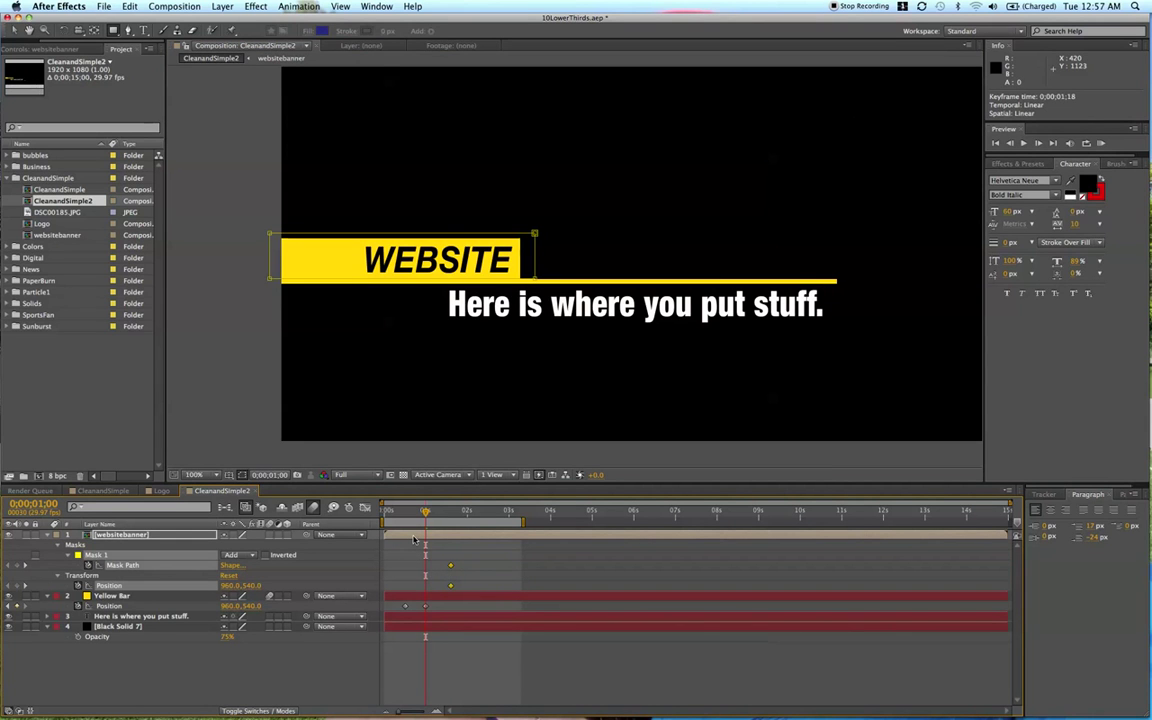
At 0;00;01;00, move the websitebanner layer down below the yellow line to Position 960, 620
click(414, 540)
key(shift+Down)
key(shift+Down)
key(shift+Down)
key(shift+Down)
key(shift+Down)
key(shift+Down)
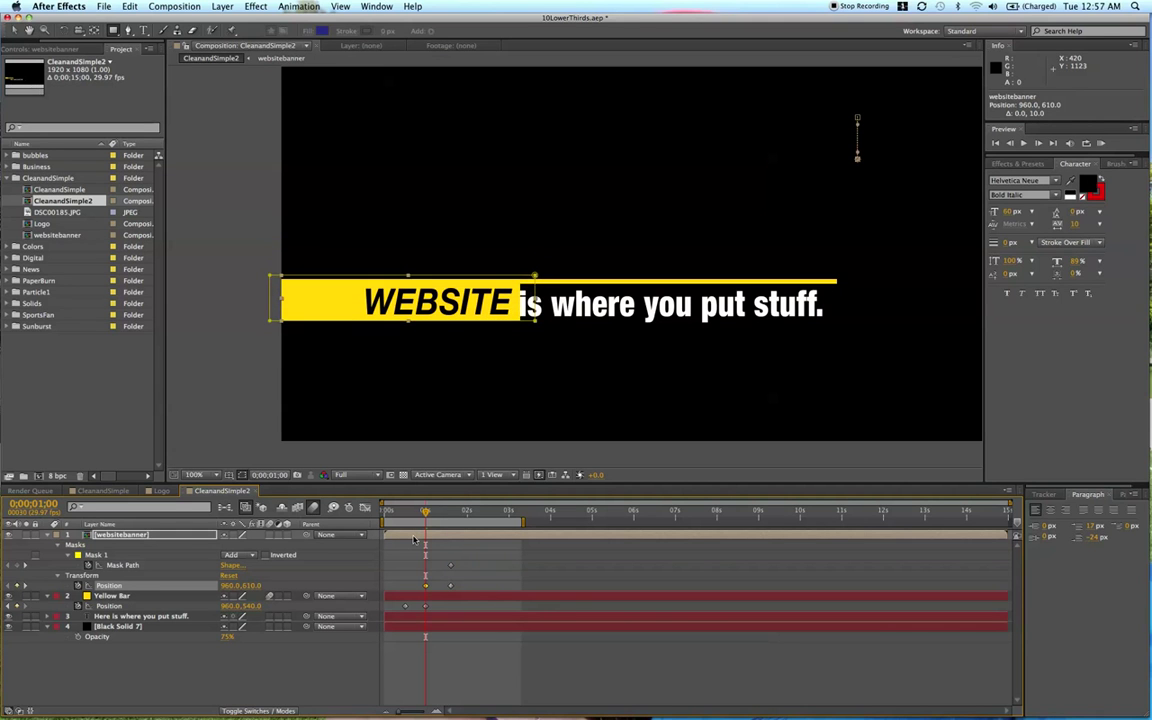
key(shift+Down)
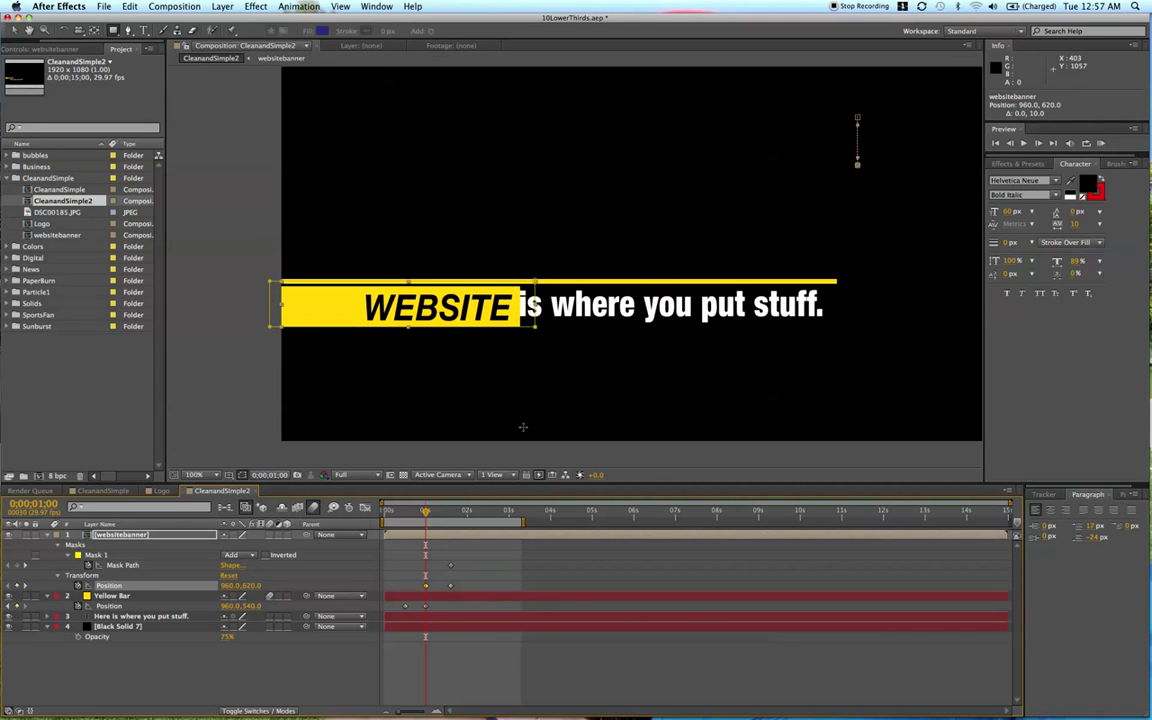
At 0;00;01;00, move websitebanner's Mask 1 straight up until its lower edge meets the yellow line and the banner is fully hidden
click(119, 566)
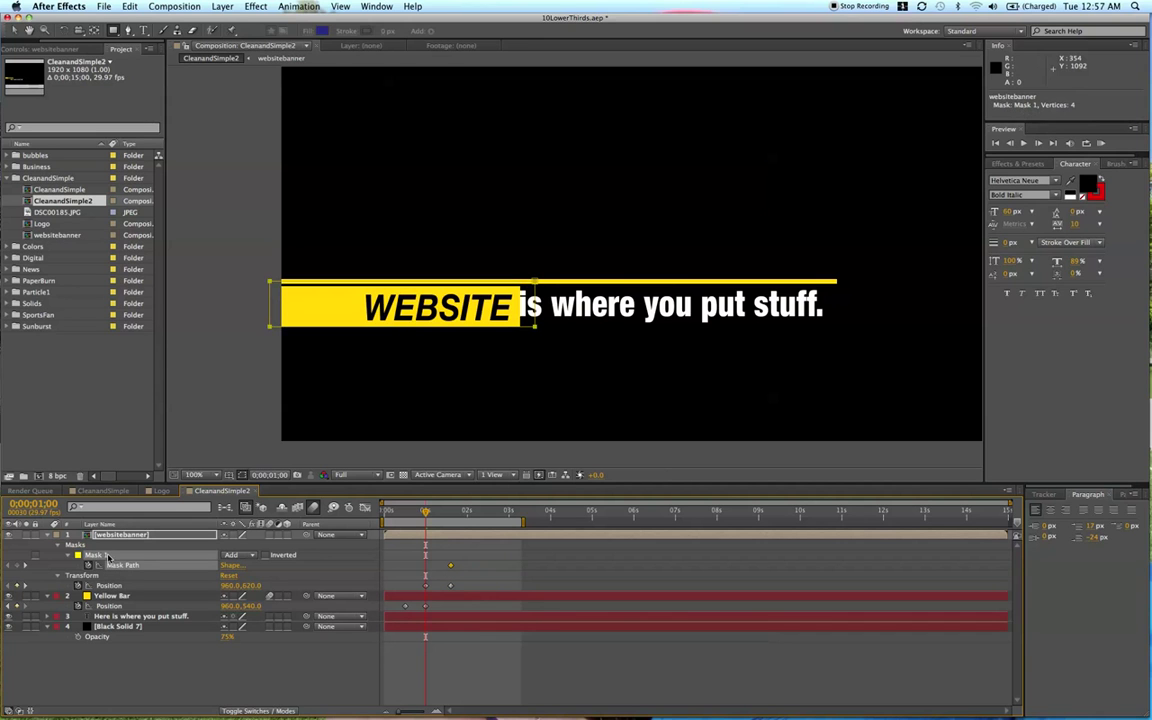
key(Up)
key(Up)
key(Up)
key(Up)
key(Up)
key(Up)
key(Up)
key(Up)
key(Up)
key(Up)
key(Up)
key(Up)
key(Up)
key(Up)
key(Up)
key(Up)
key(Up)
key(Up)
key(Up)
key(Up)
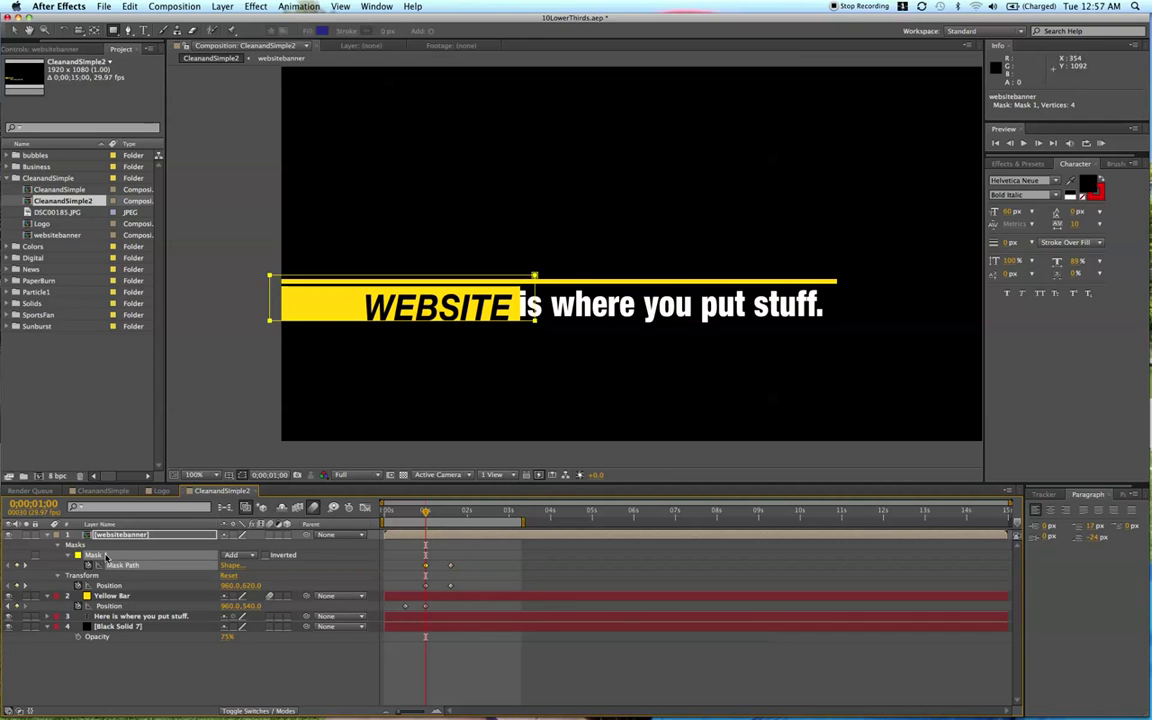
key(Up)
key(Up)
key(Up)
key(Up)
key(Up)
key(Up)
key(Up)
key(Up)
key(Up)
key(Up)
key(Up)
key(Up)
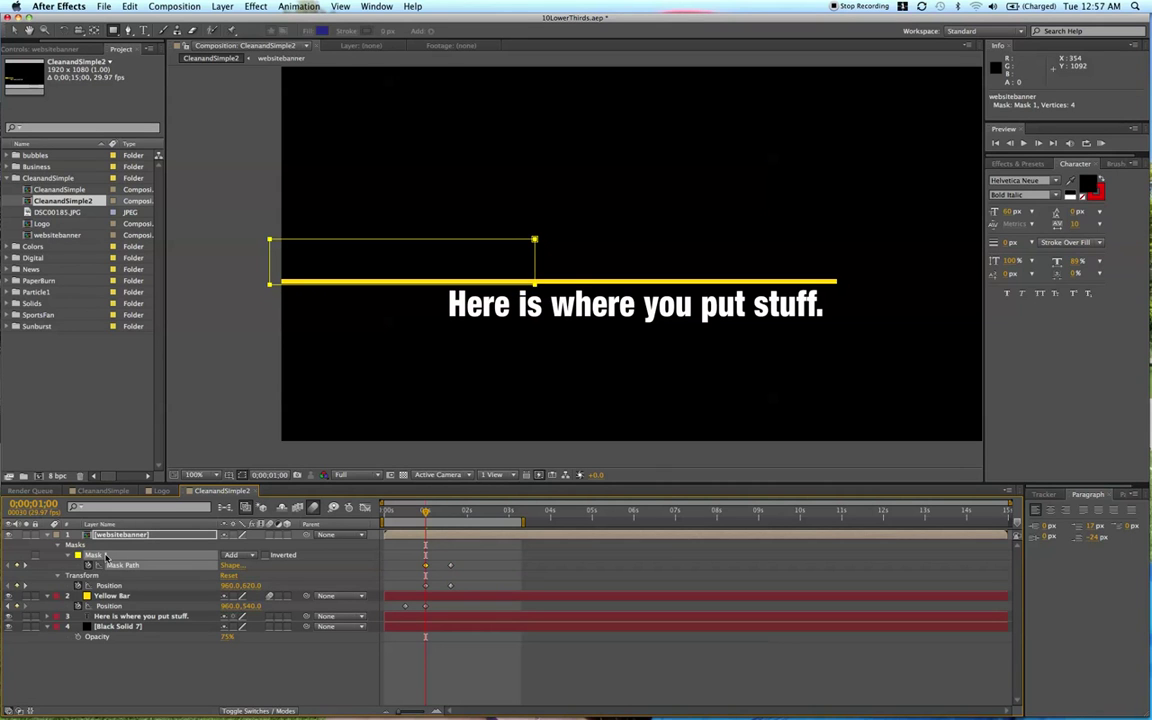
key(Up)
key(Up)
key(Up)
key(Up)
key(Up)
key(Up)
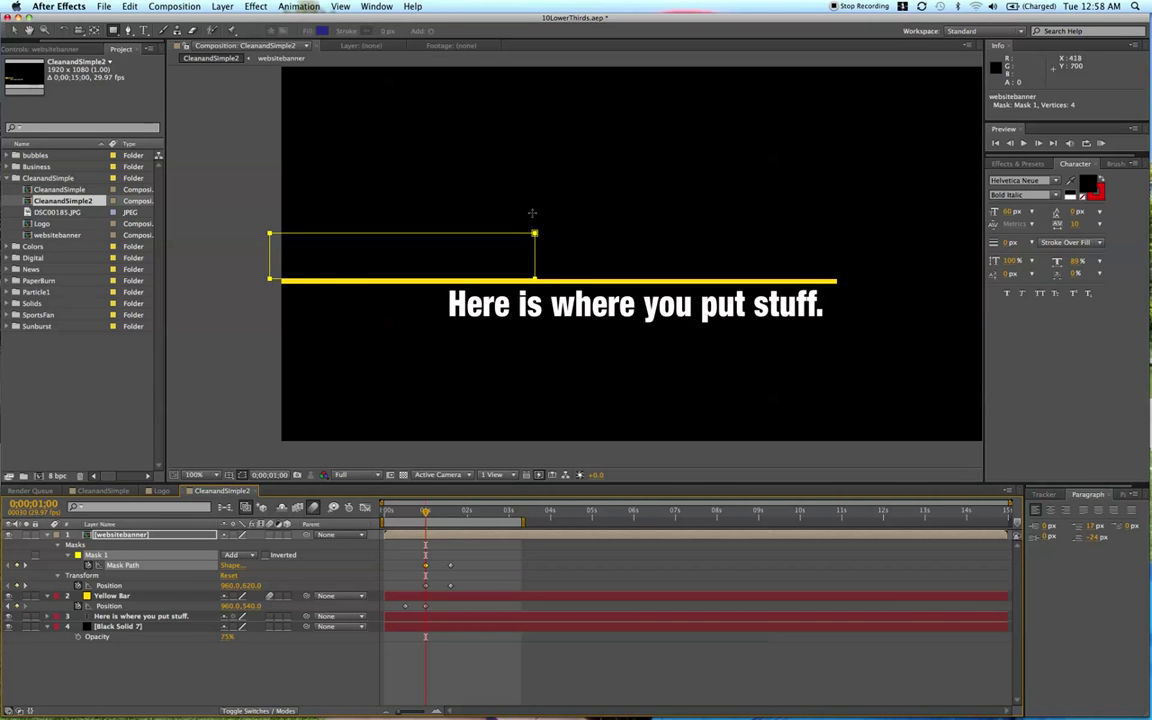
Preview the banner's rise and speed it up by shifting websitebanner's ending Mask Path and Position keyframes to 0;00;01;09
key(KP_0)
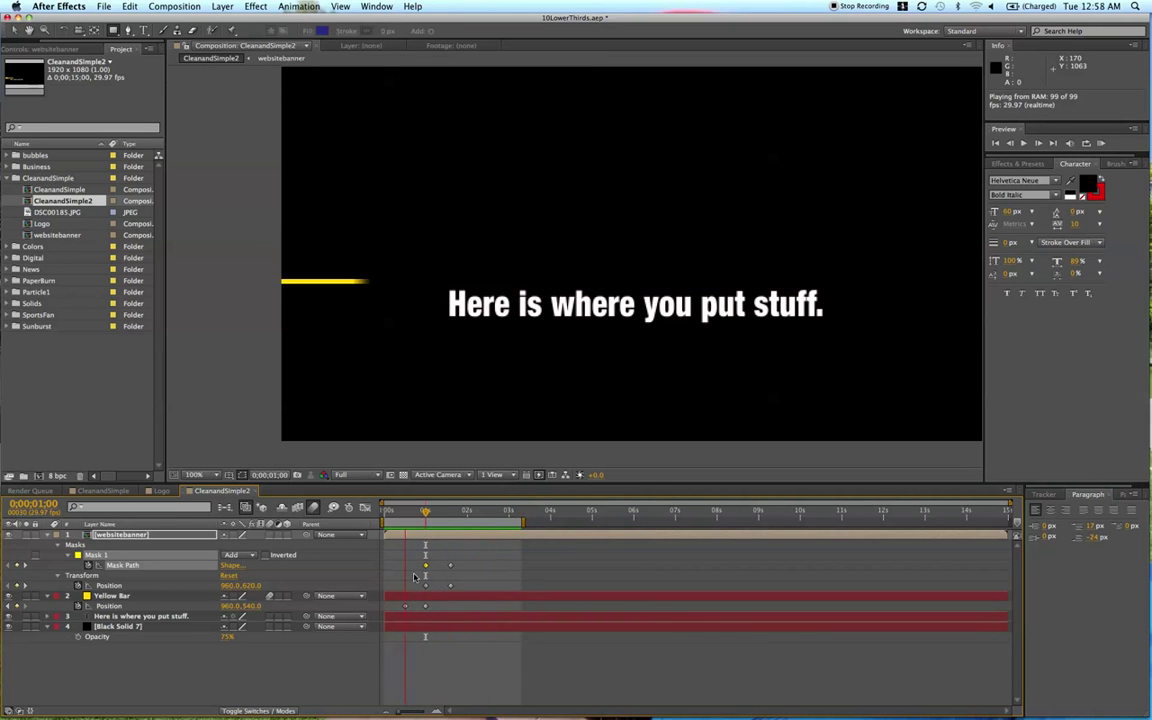
key(space)
click(458, 590)
drag(450, 565, 437, 568)
key(space)
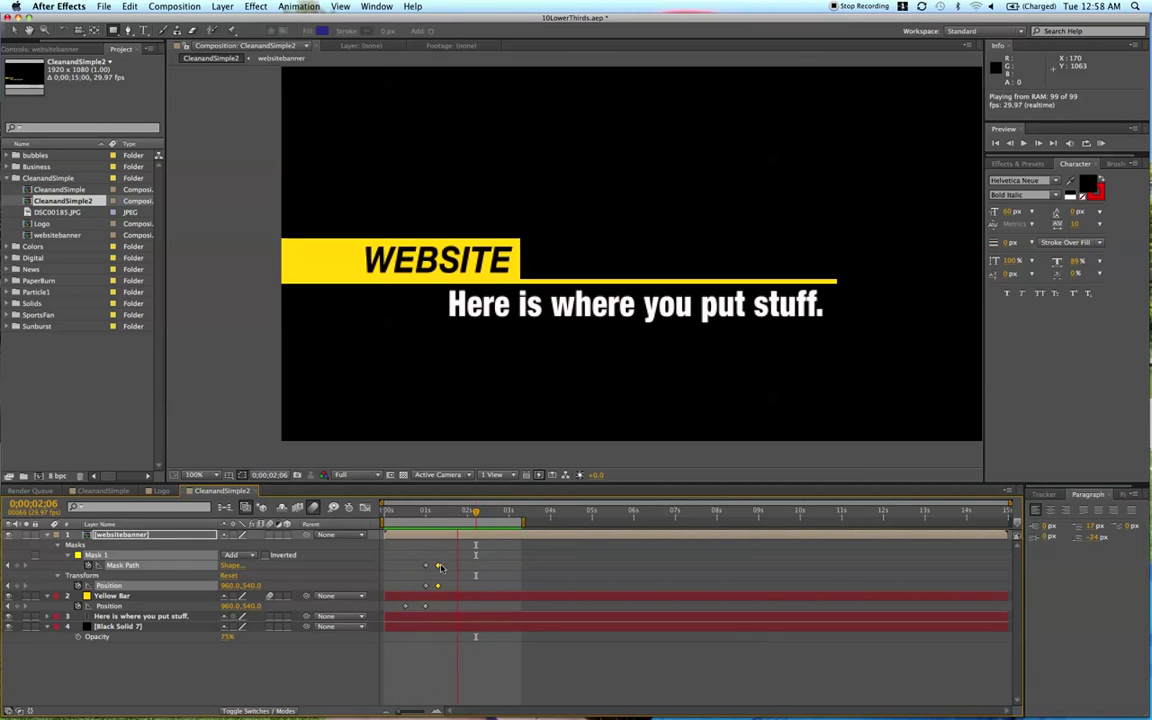
Enable motion blur on the websitebanner layer and preview the banner's rise
key(space)
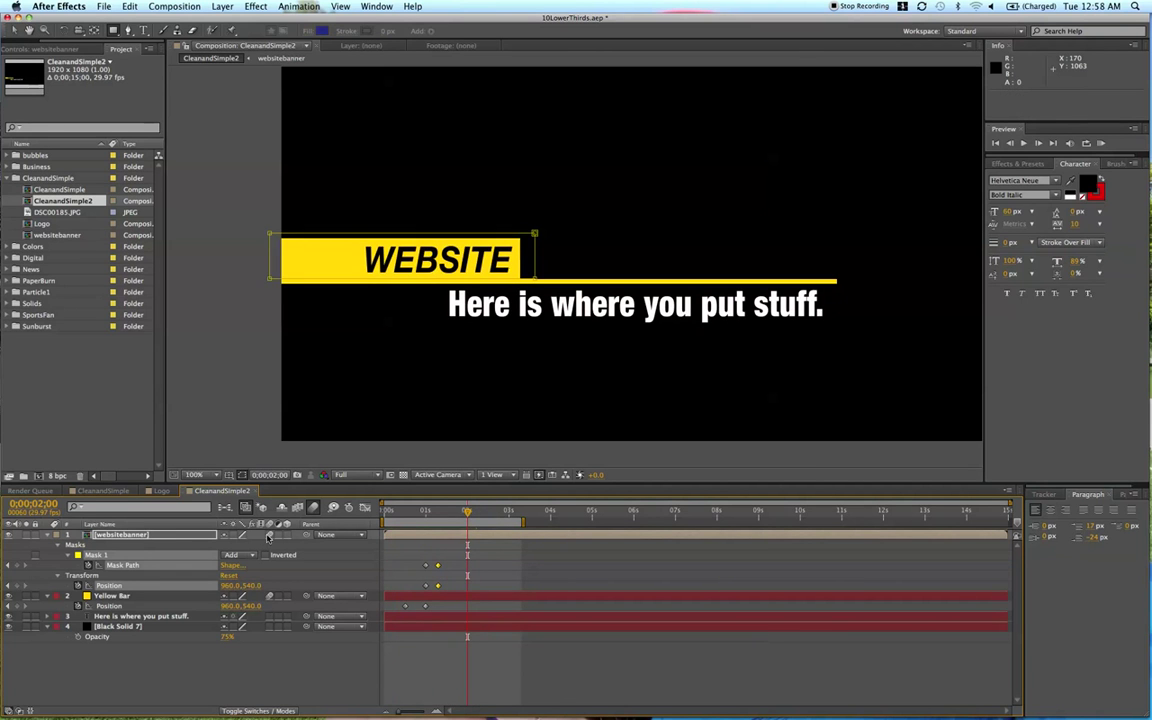
key(space)
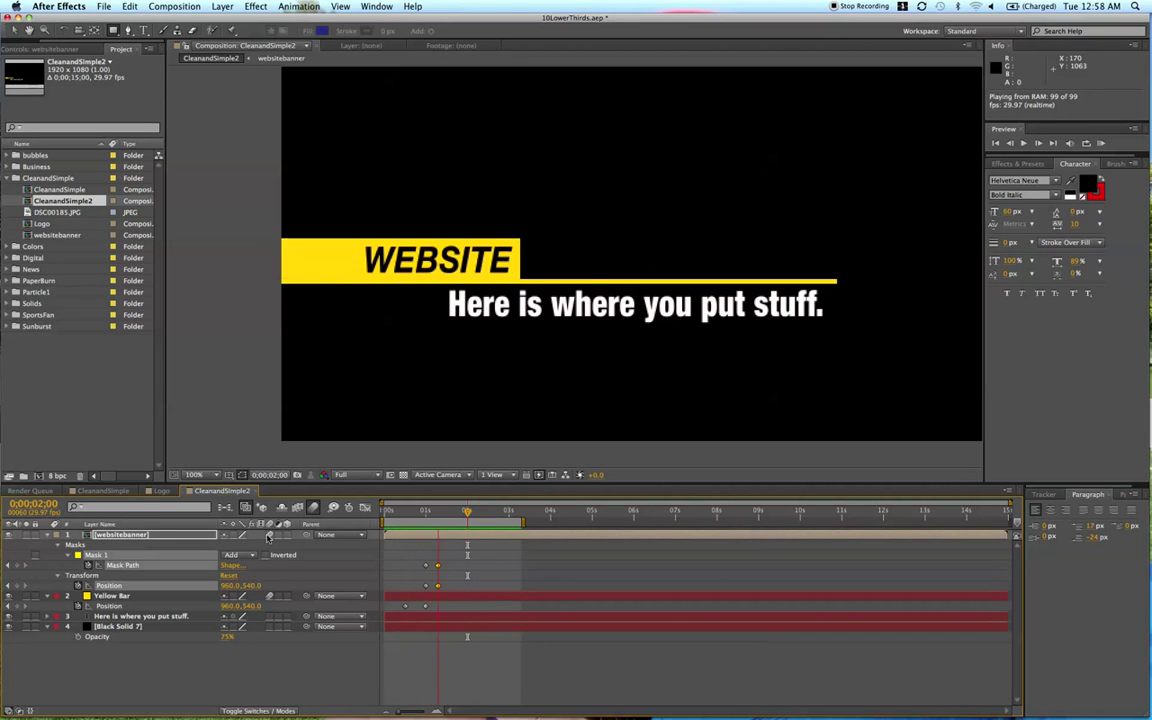
key(space)
At 0;00;01;09, turn on the transparency grid and add a Position keyframe to Black Solid 7
drag(424, 515, 437, 513)
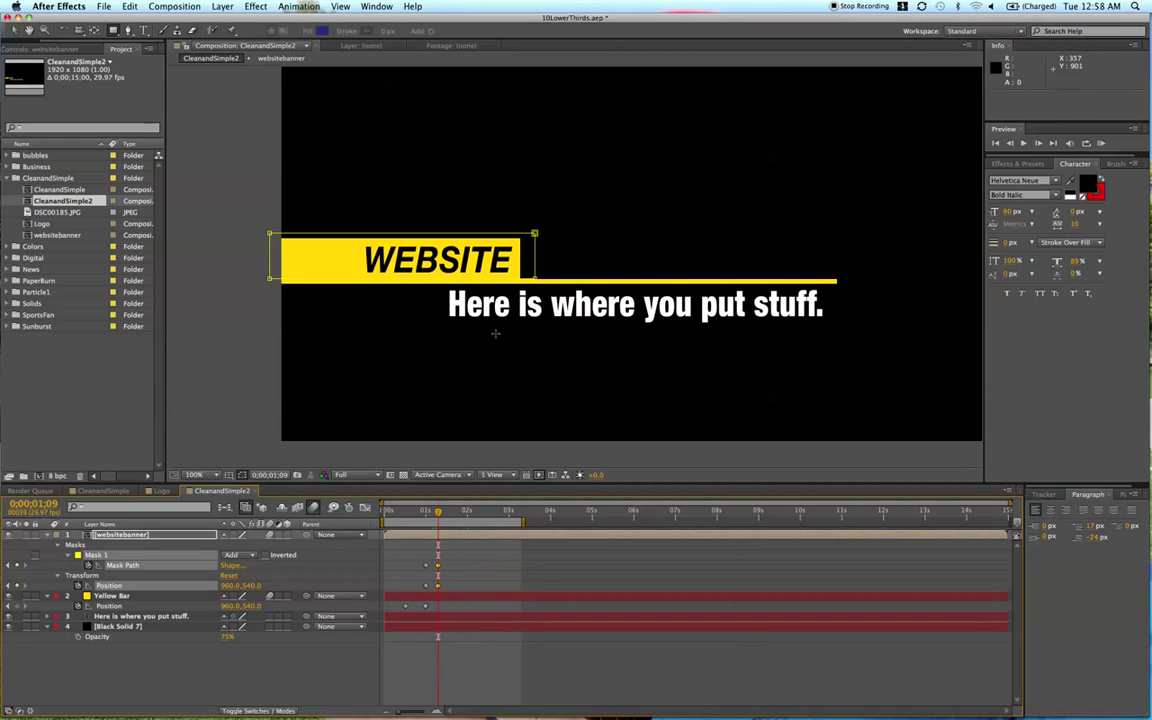
click(403, 475)
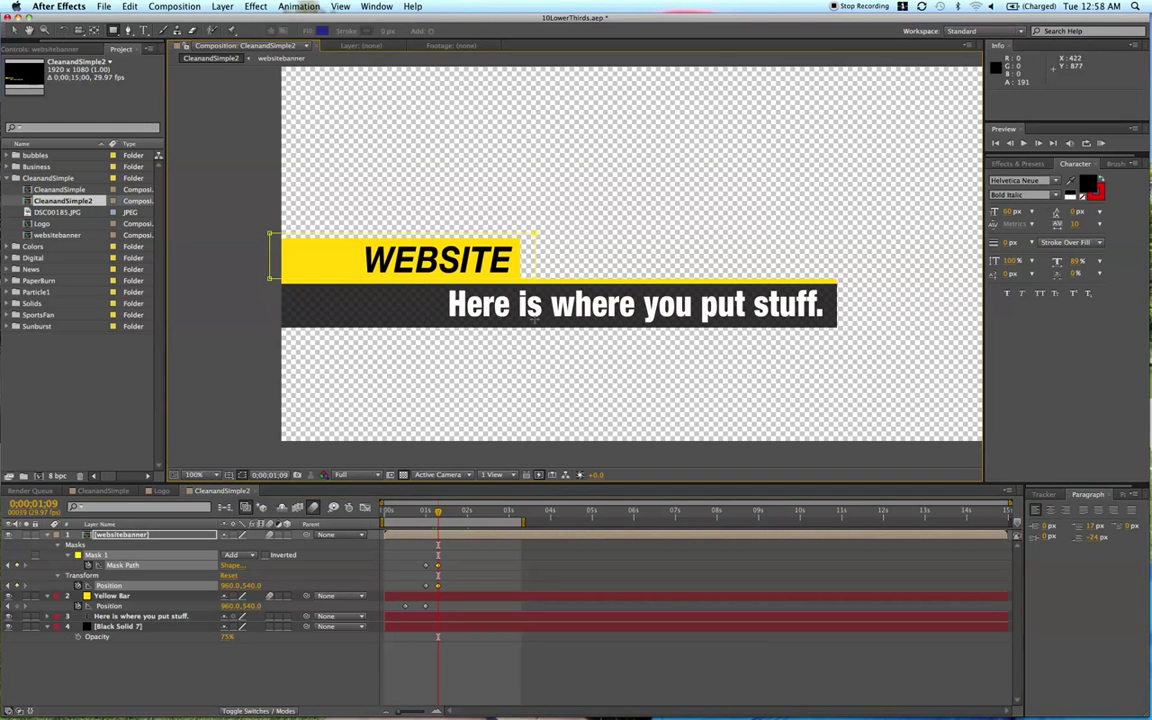
click(440, 632)
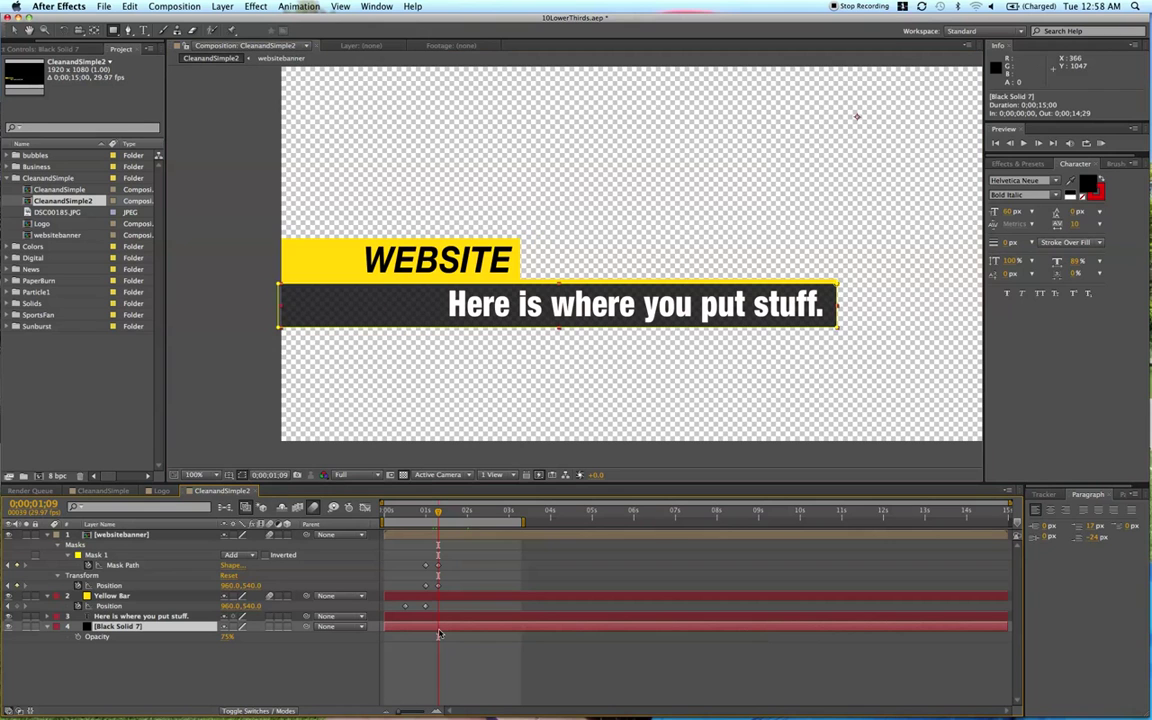
key(p)
click(76, 636)
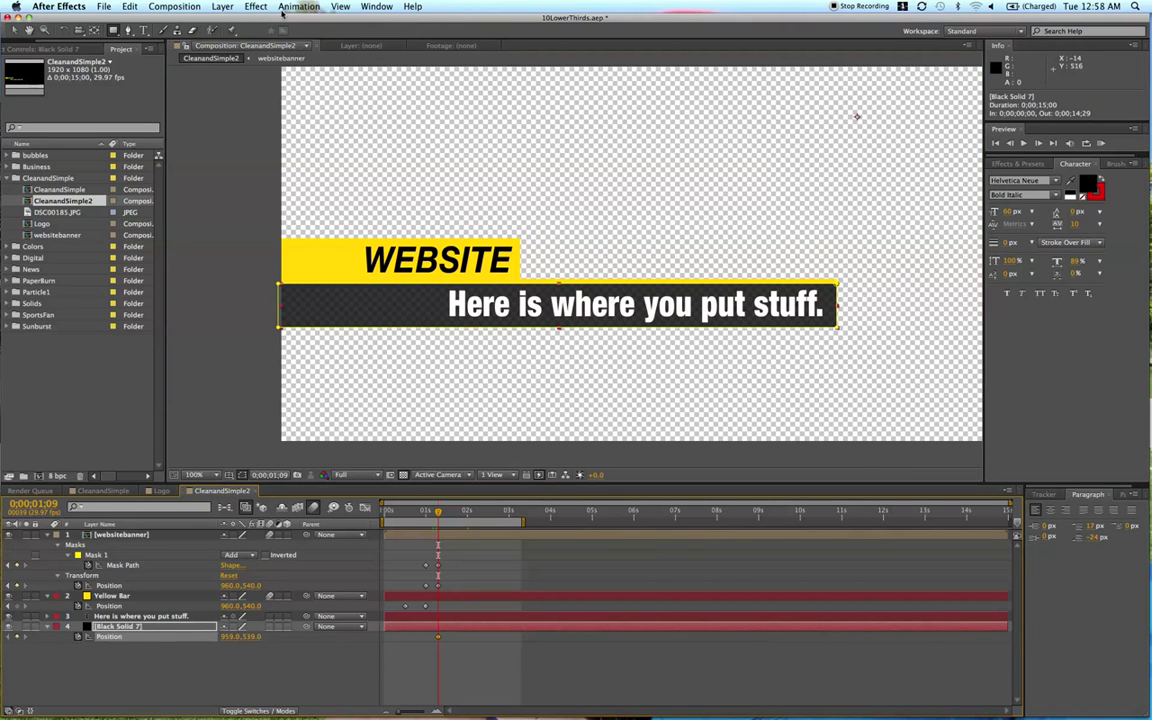
Reveal Black Solid 7's mask, add a Mask Path keyframe and shift that keyframe to 0;00;01;19
click(112, 31)
click(160, 627)
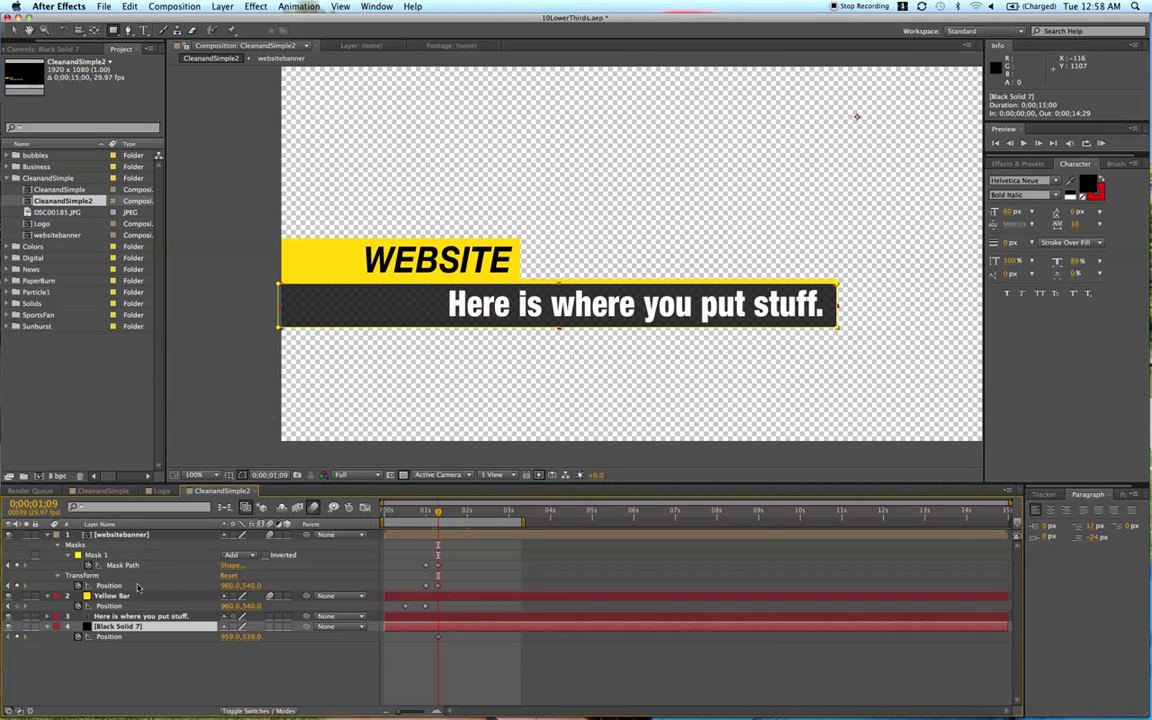
key(m)
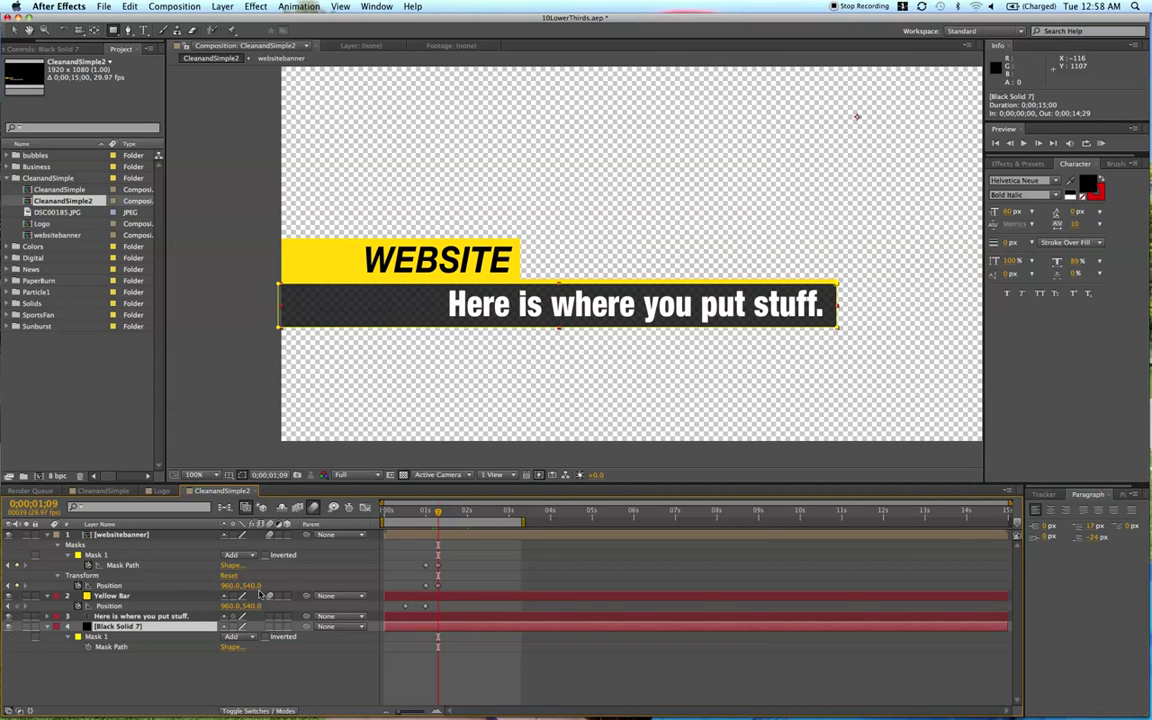
click(88, 648)
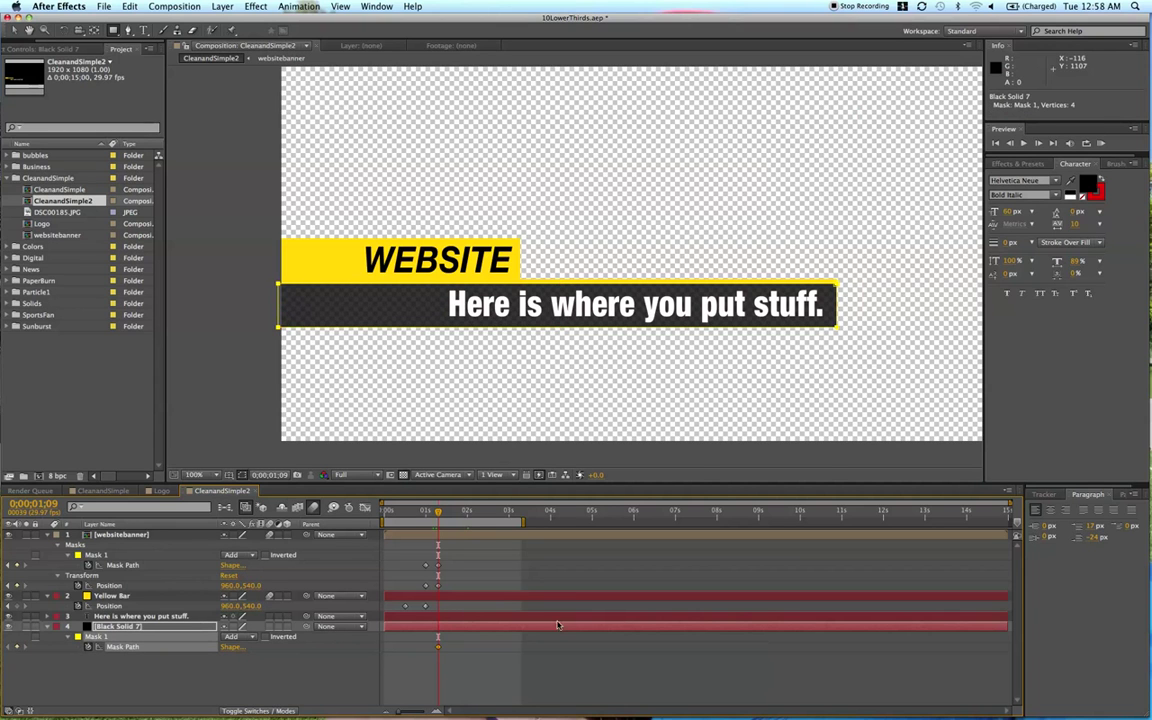
click(438, 648)
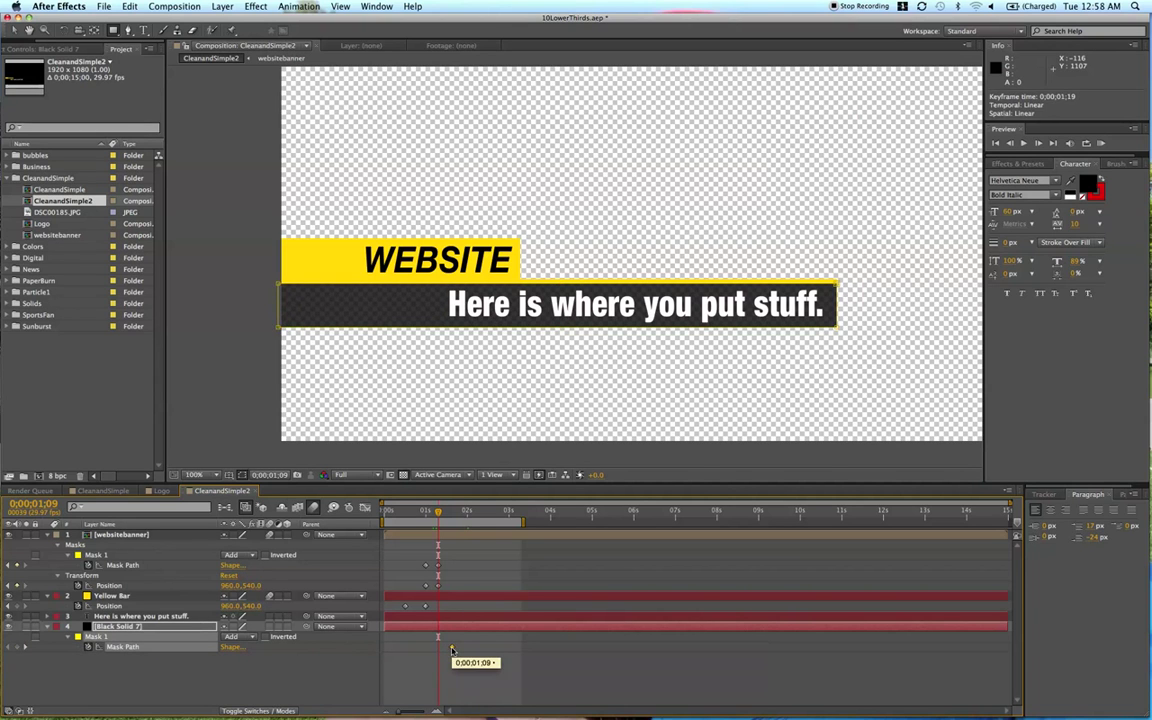
drag(452, 651, 452, 649)
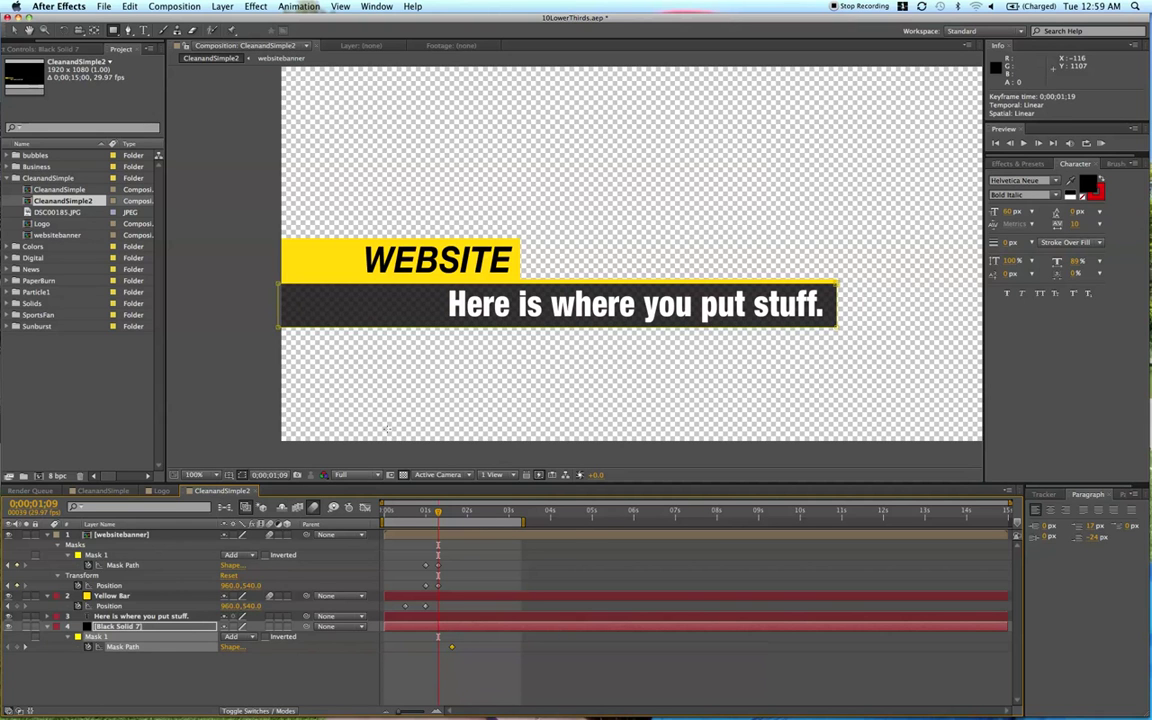
At 0;00;01;09, collapse Black Solid 7's mask to zero height by raising its lower edge to the yellow line
click(416, 331)
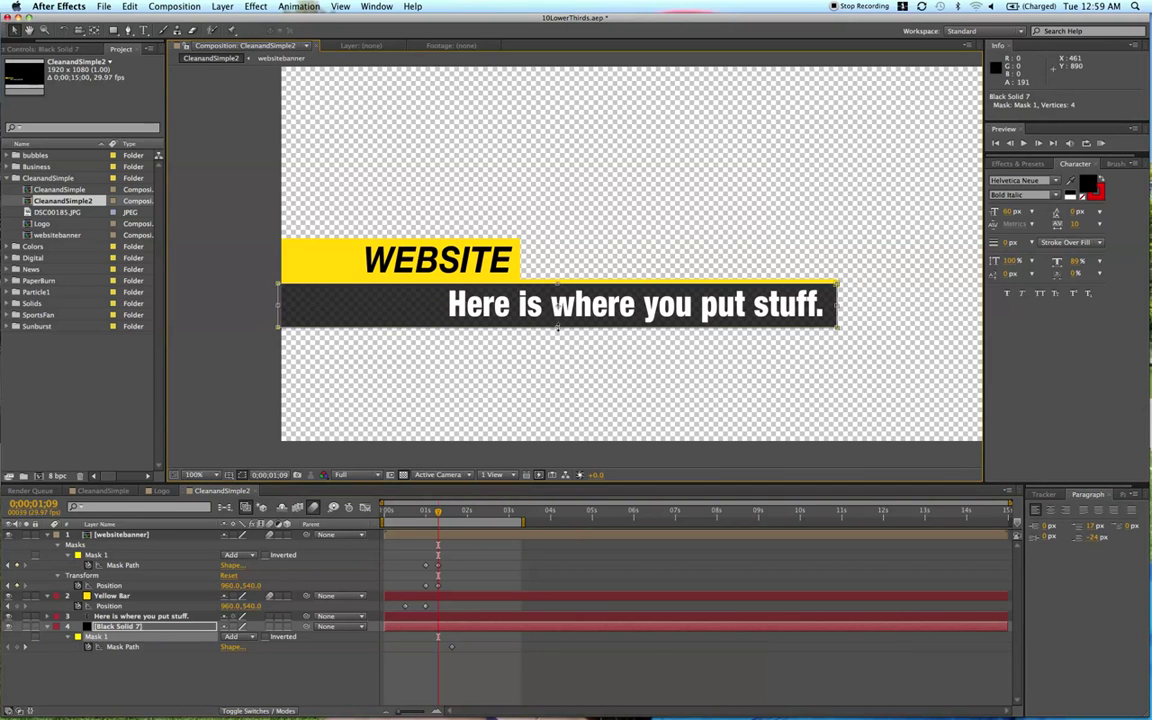
drag(558, 330, 561, 287)
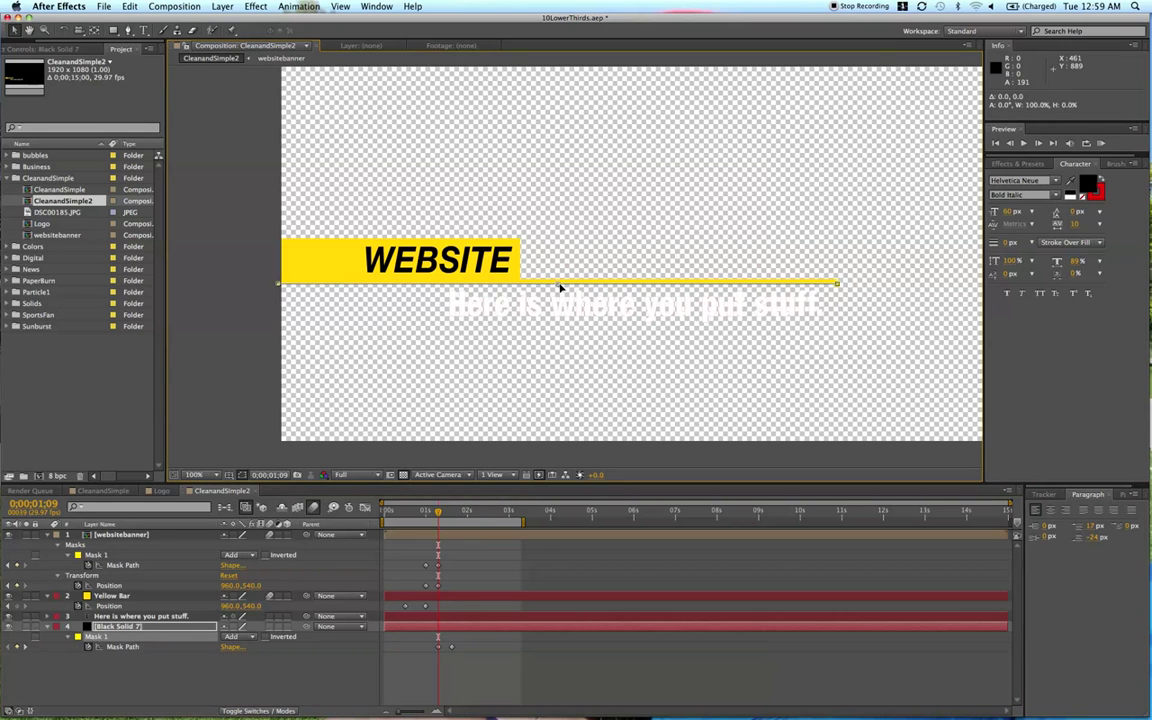
click(462, 580)
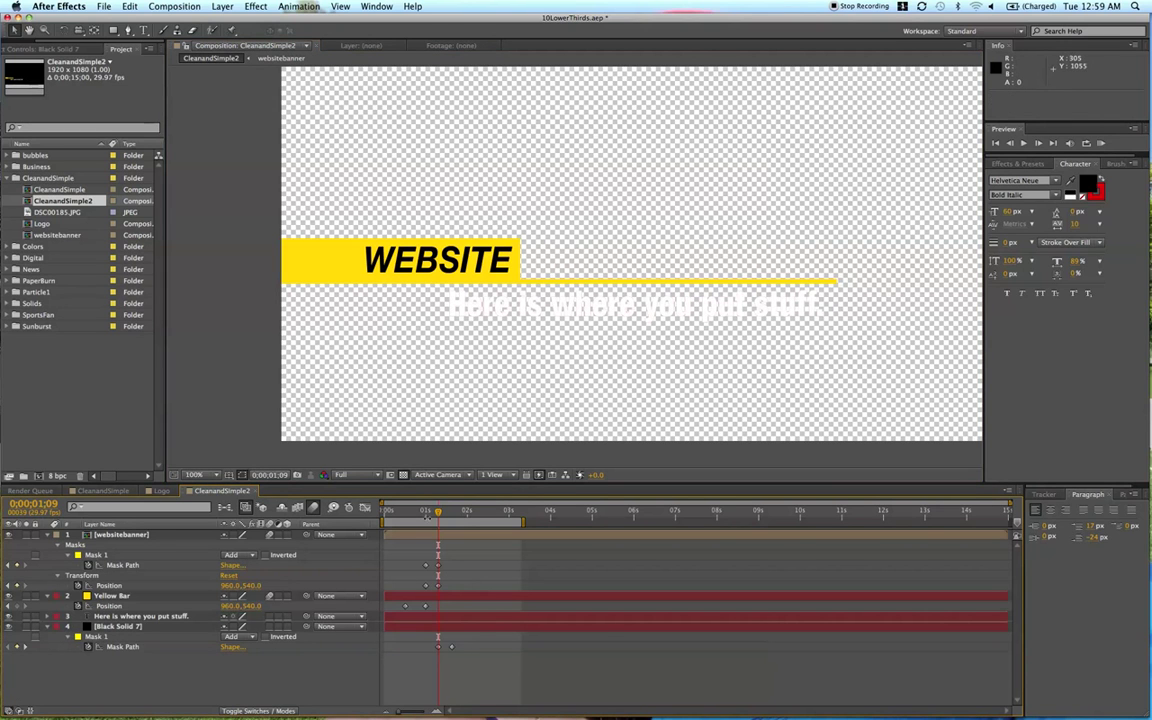
Keyframe the "Here is where you put stuff." text's Position to end around two seconds, starting off-frame left at -655, 872 at 0;00;01;19
drag(424, 516, 452, 524)
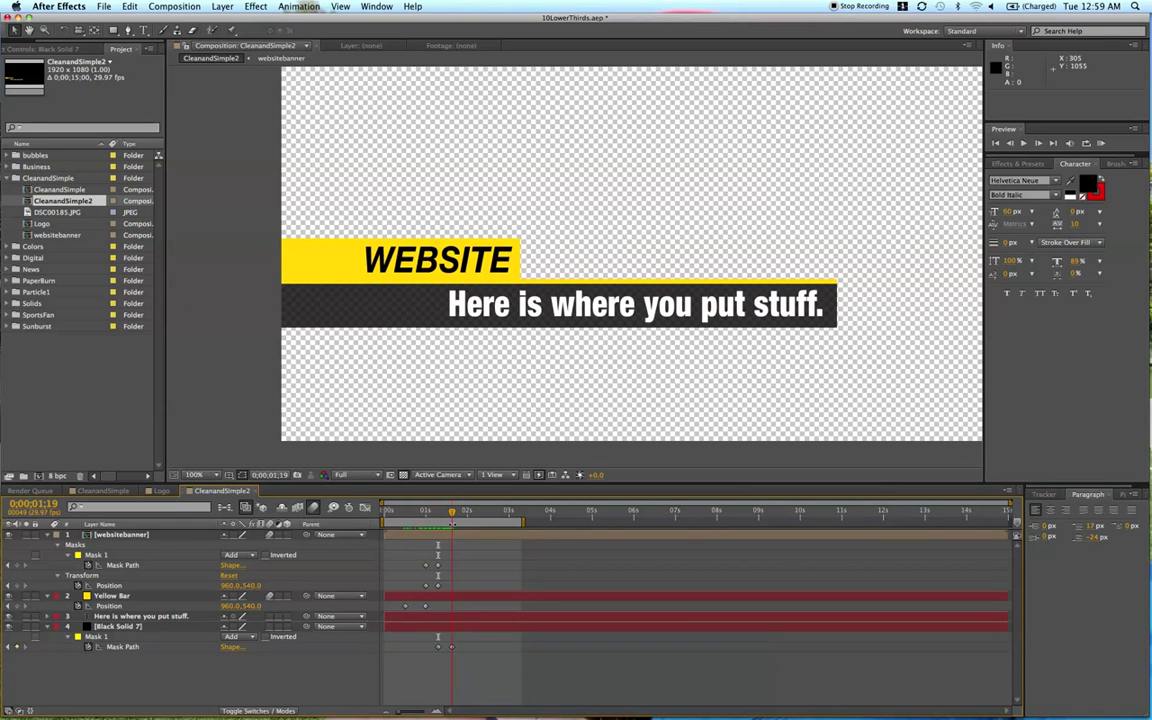
click(521, 311)
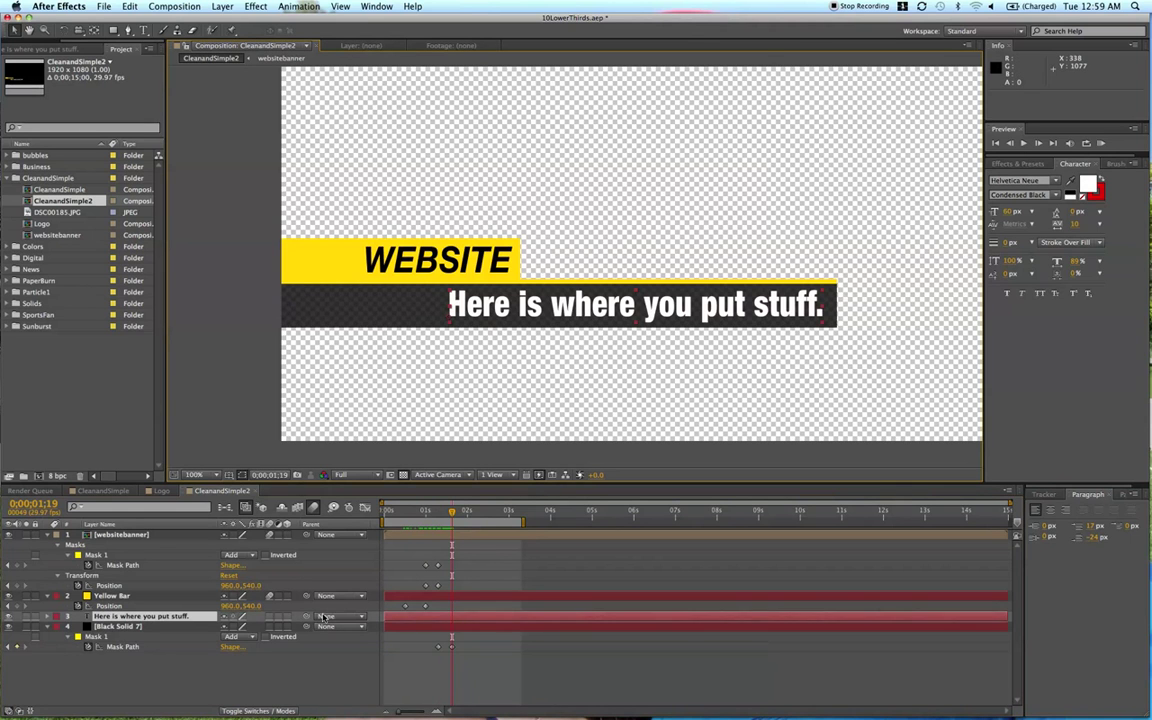
key(p)
click(77, 626)
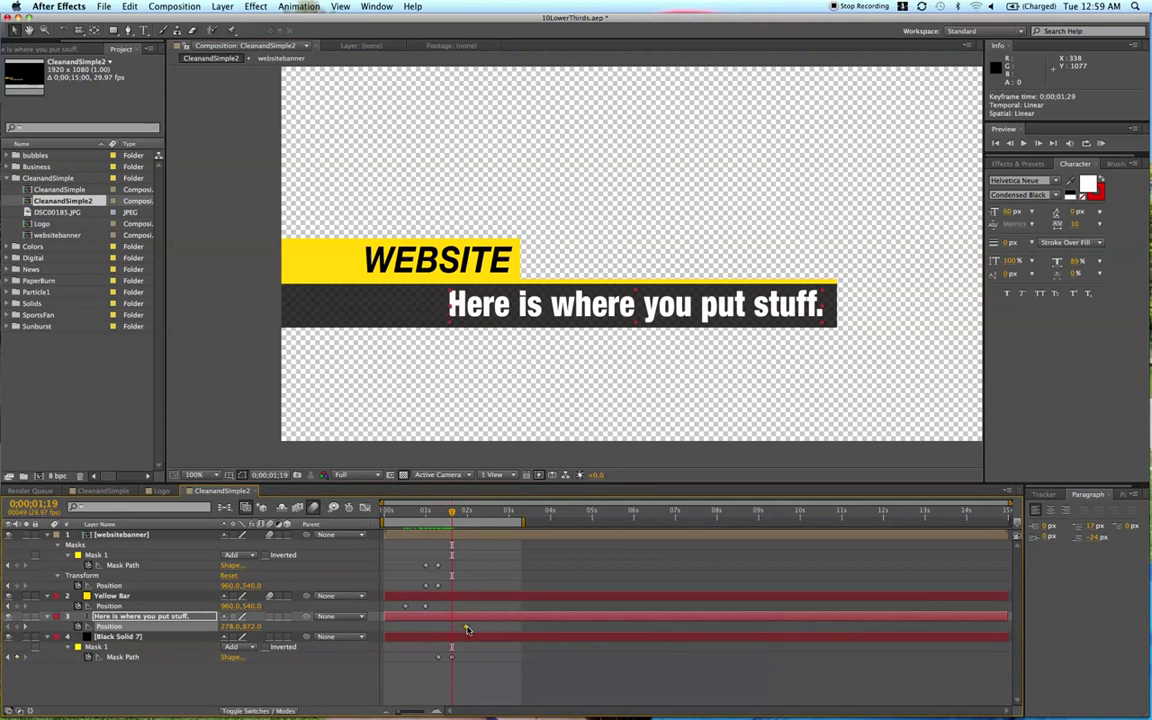
drag(757, 305, 258, 318)
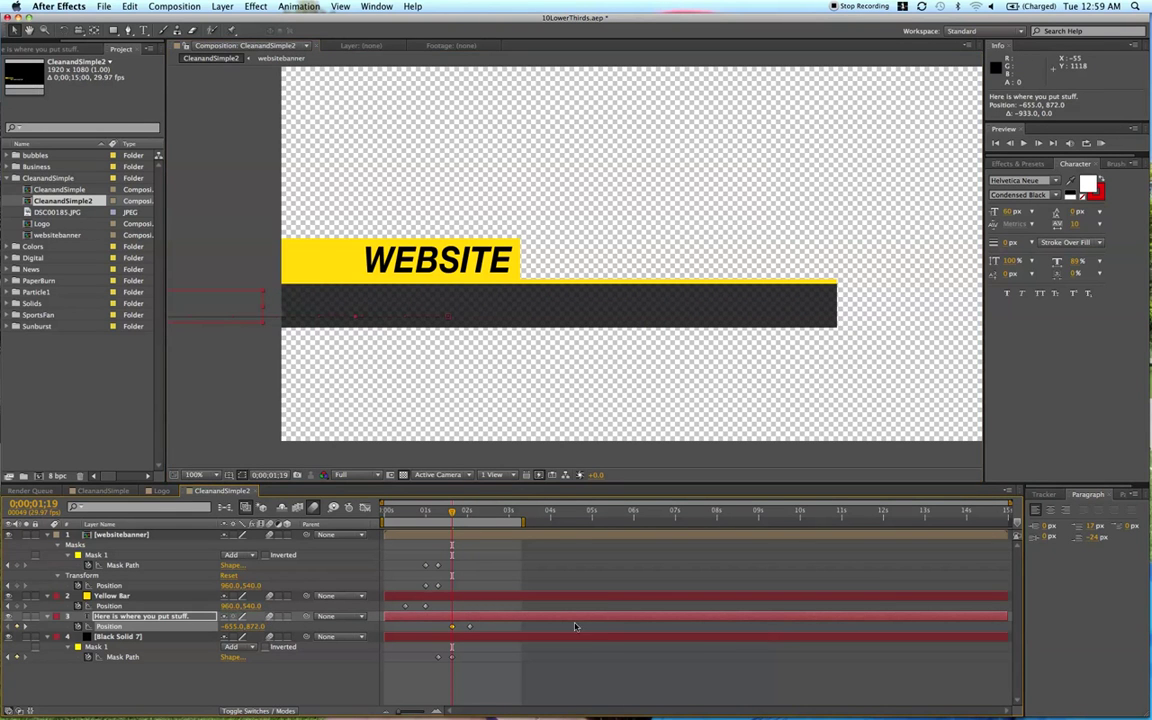
Preview the full lower-third animation and check the text sliding in at 0;00;01;27
key(KP_0)
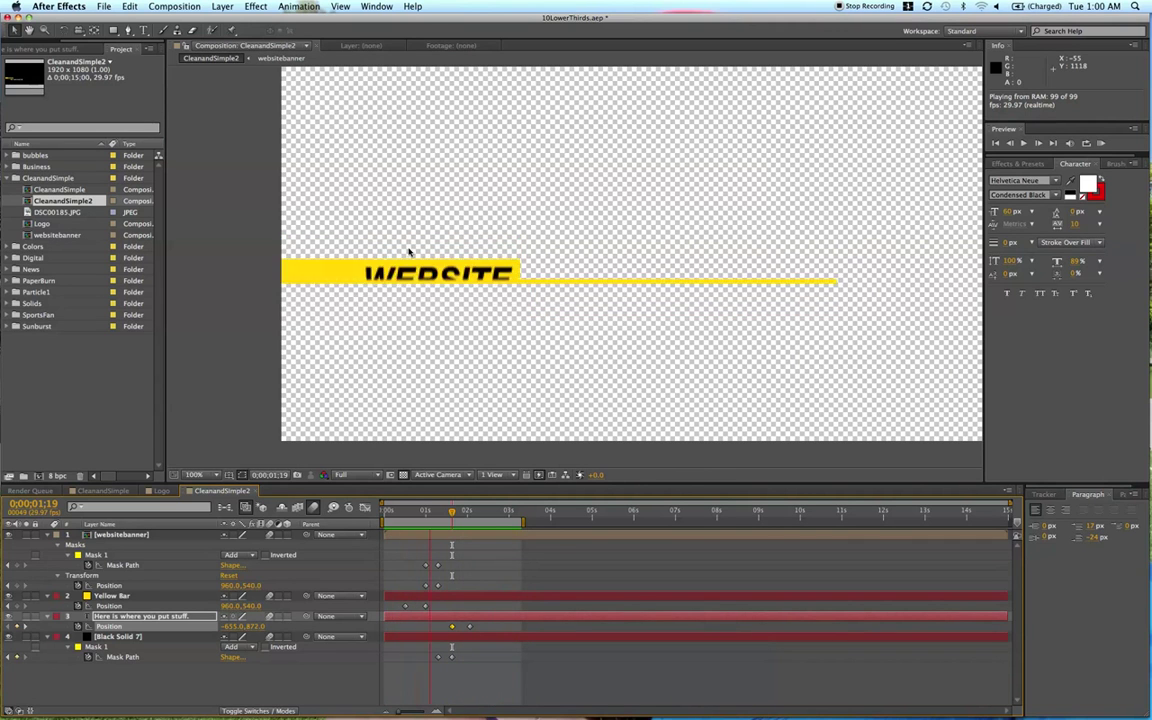
click(449, 511)
drag(457, 512, 464, 512)
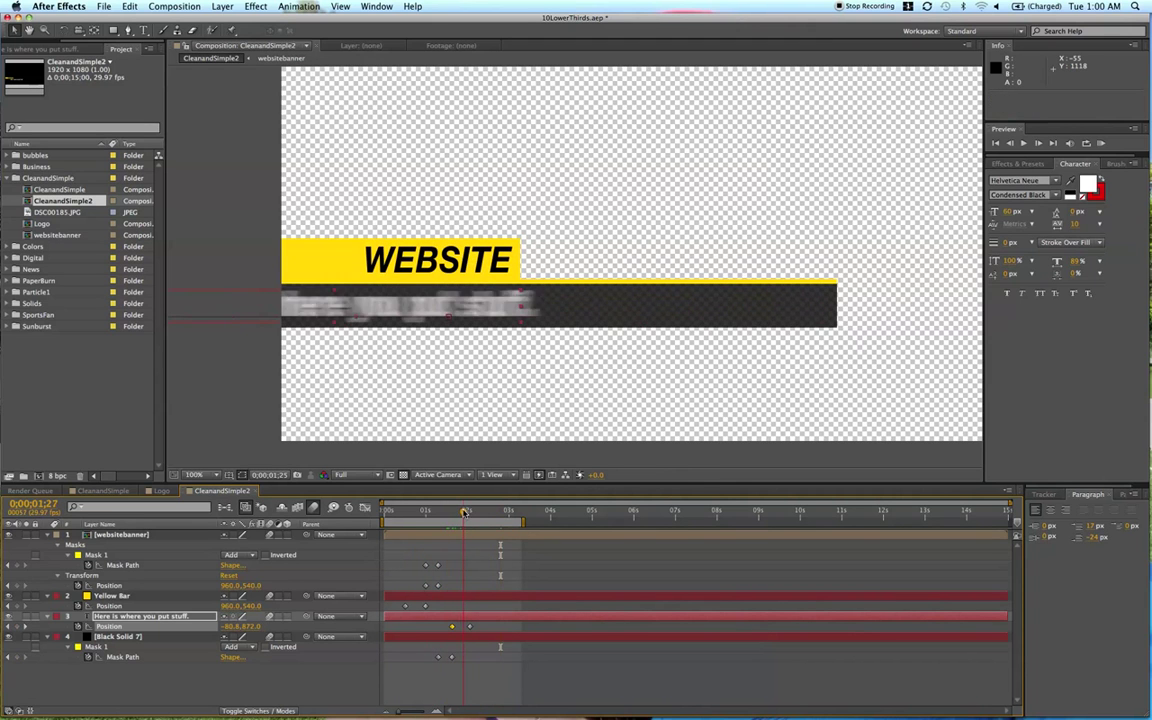
Change the Yellow Bar layer's solid color to bright green as a new solid
click(401, 598)
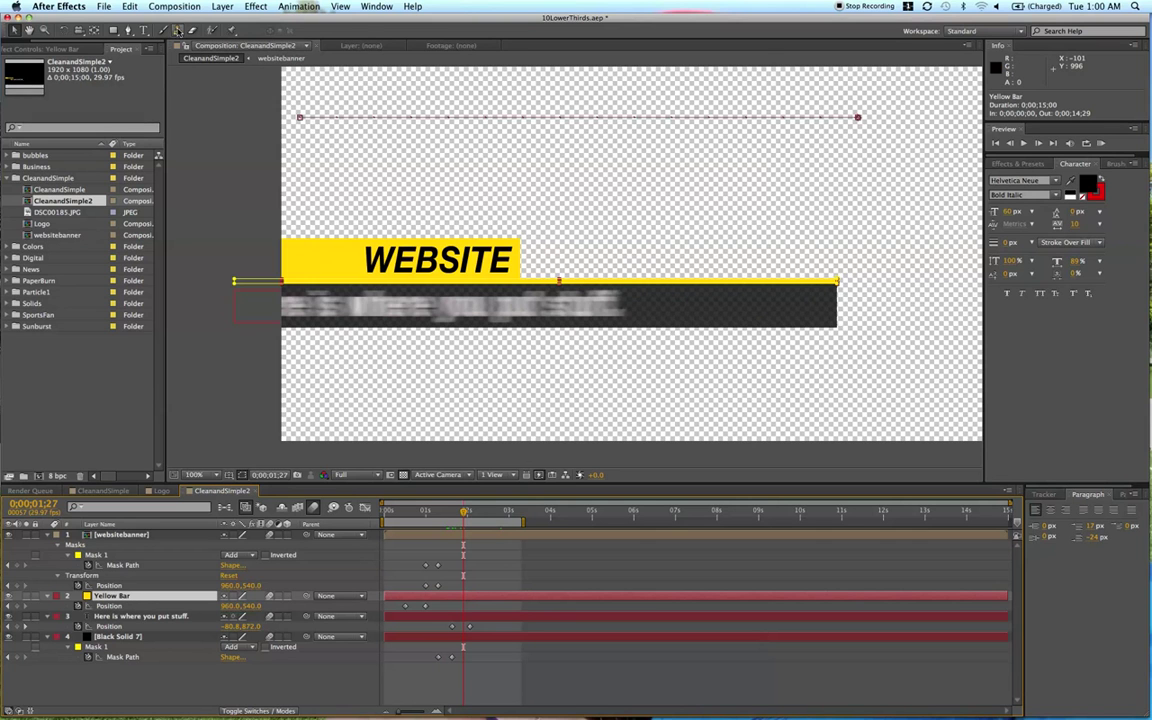
click(214, 6)
click(245, 32)
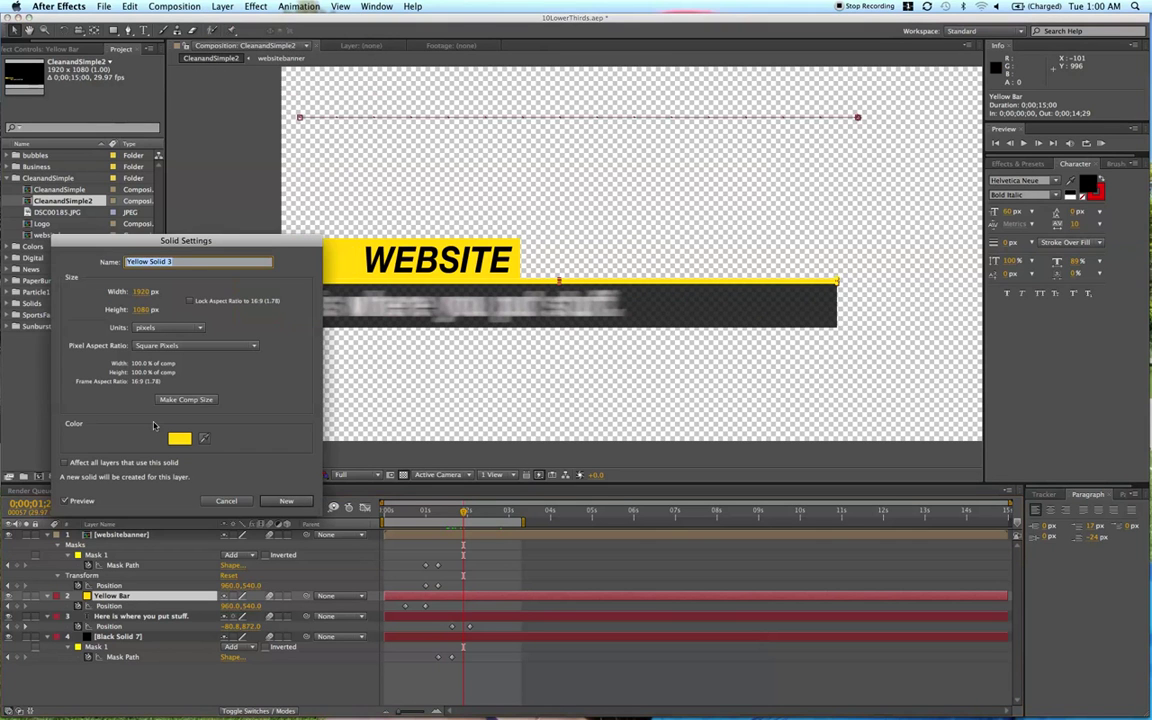
click(179, 438)
drag(252, 200, 243, 207)
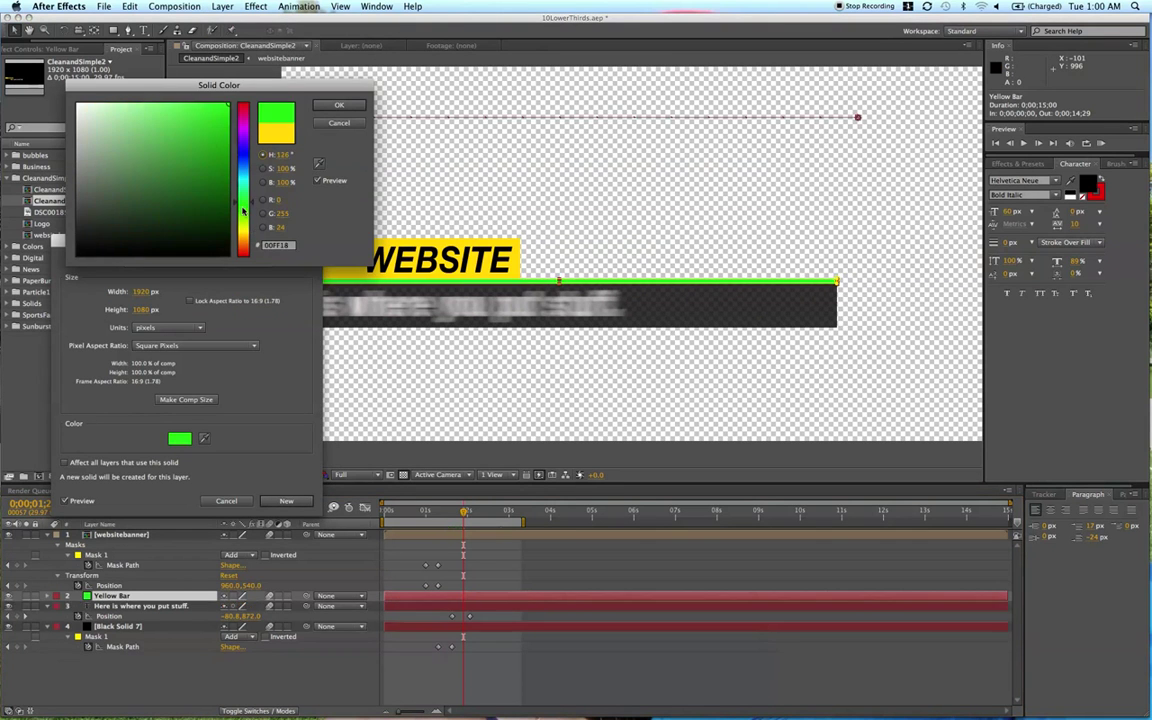
click(341, 104)
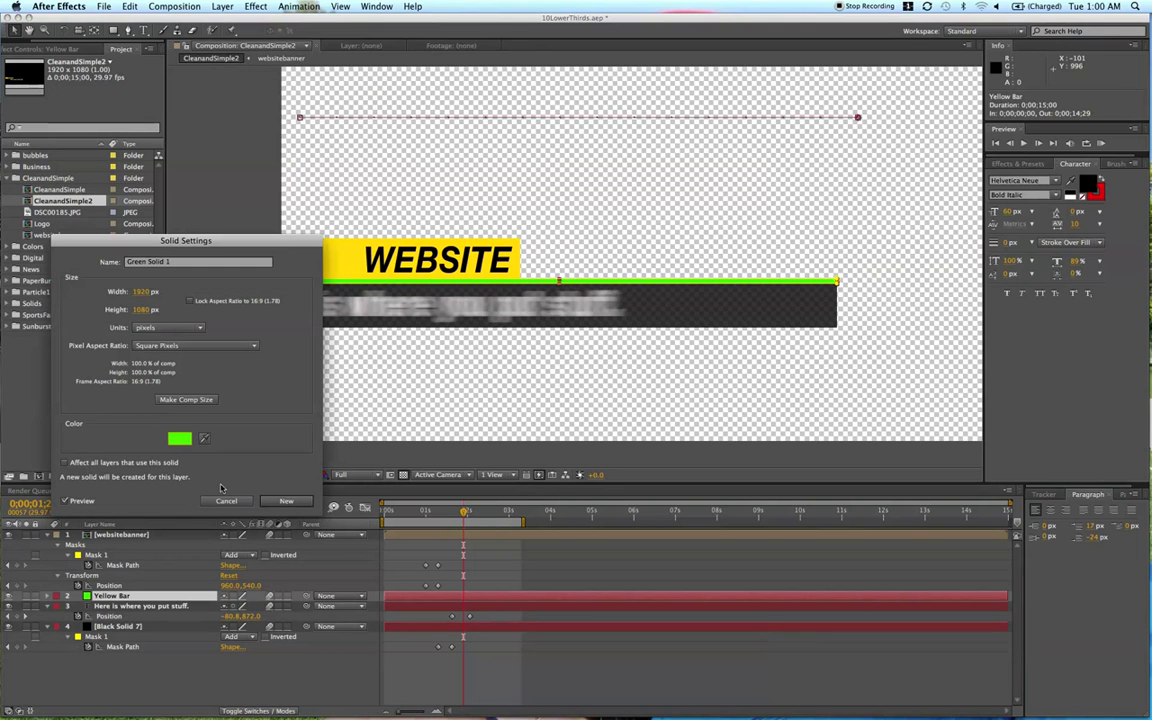
click(278, 500)
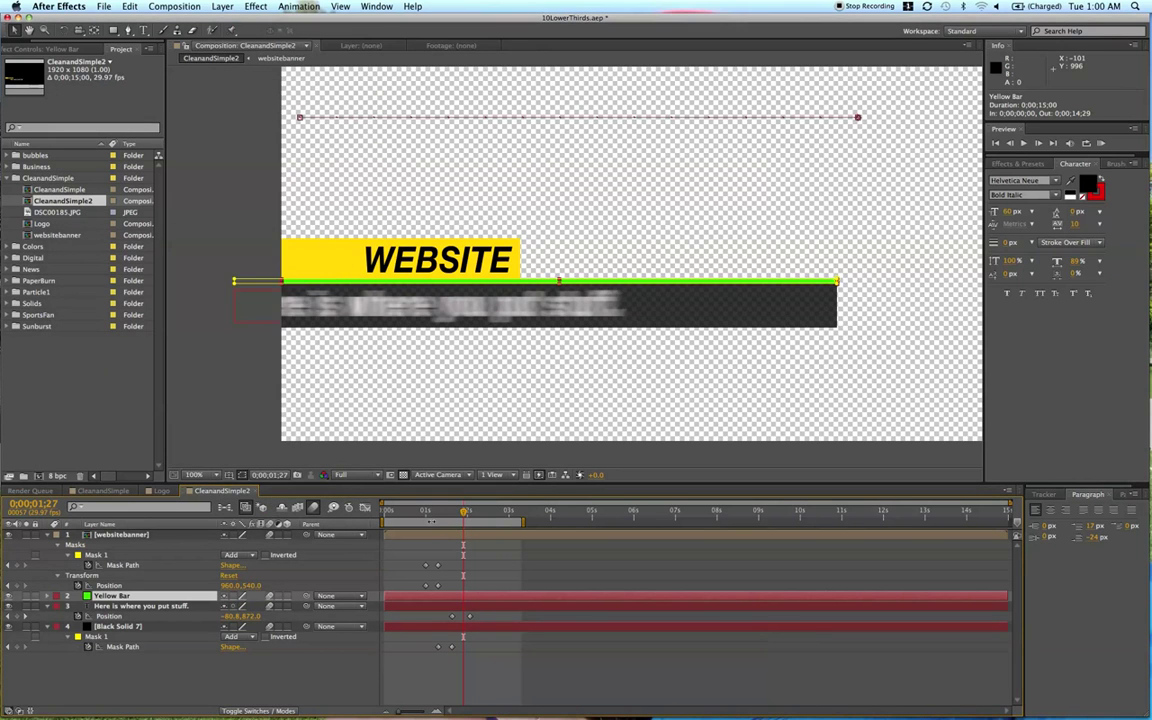
In the websitebanner composition, change the yellow solid behind WEBSITE to cyan 00EAFF, and return to CleanandSimple2
double_click(427, 539)
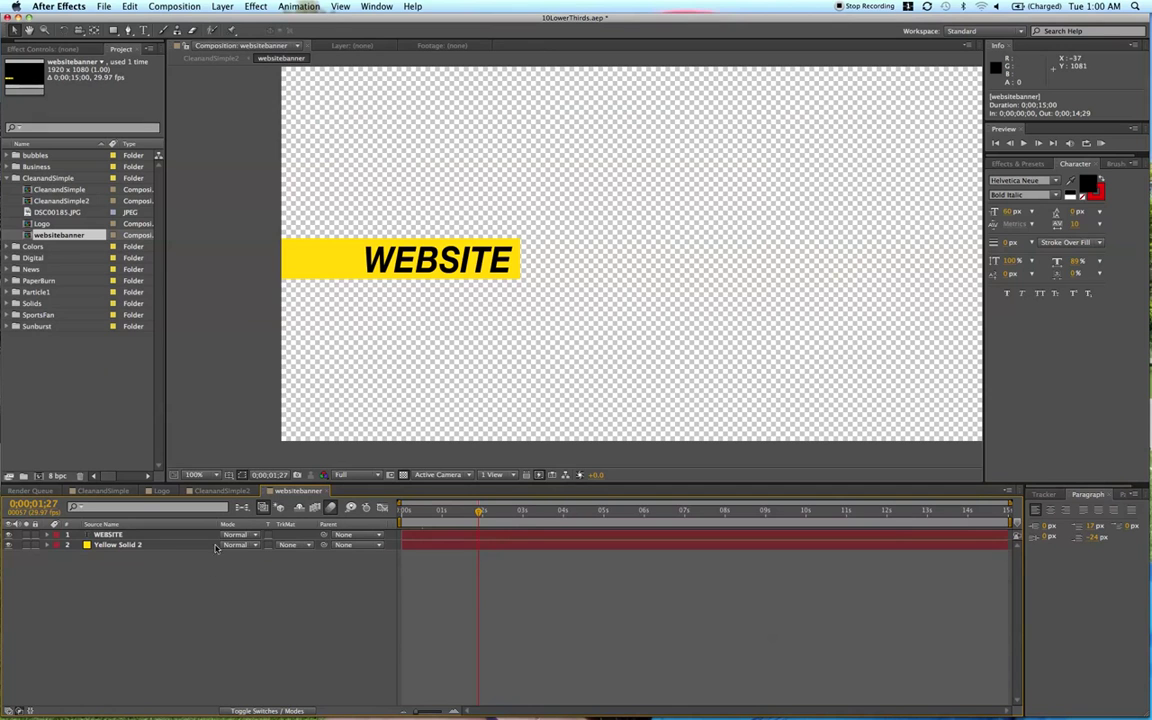
click(170, 549)
key(super+shift+y)
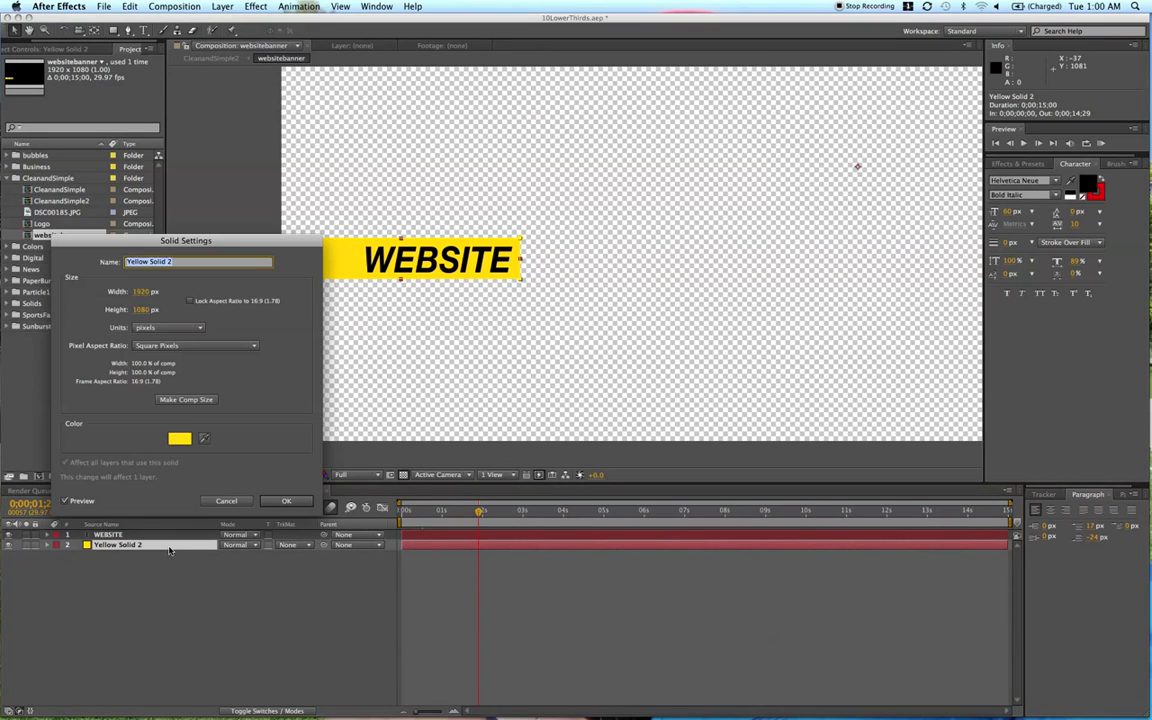
click(179, 438)
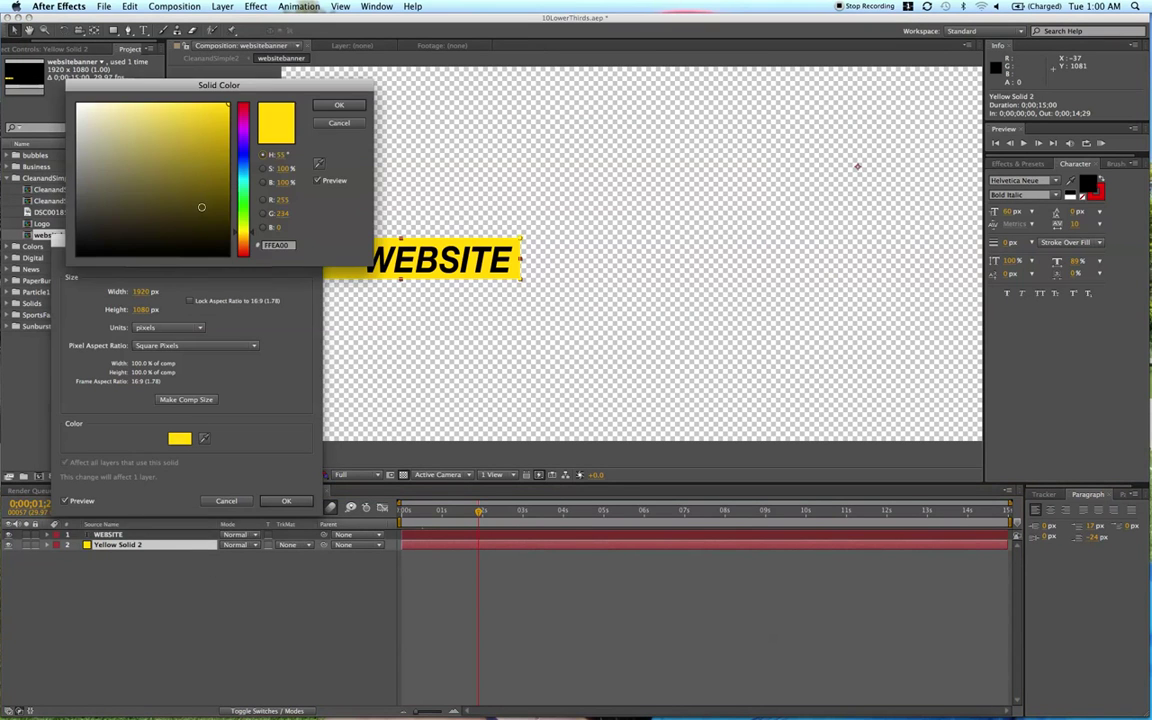
drag(233, 199, 245, 178)
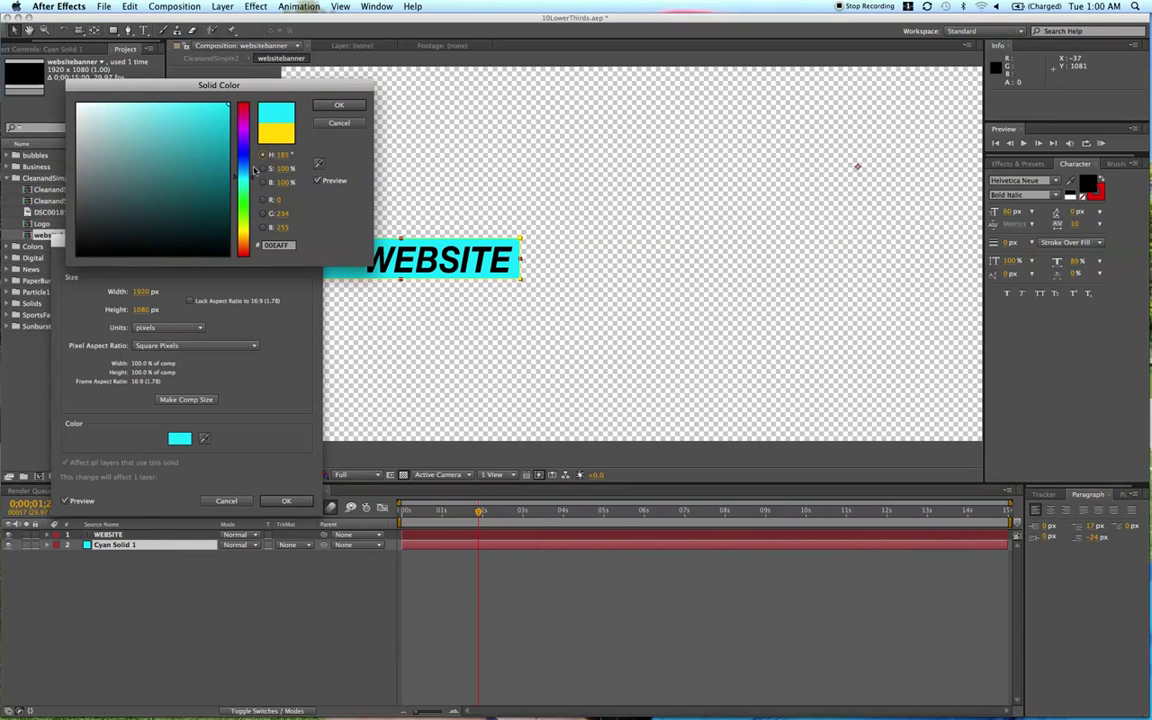
click(337, 104)
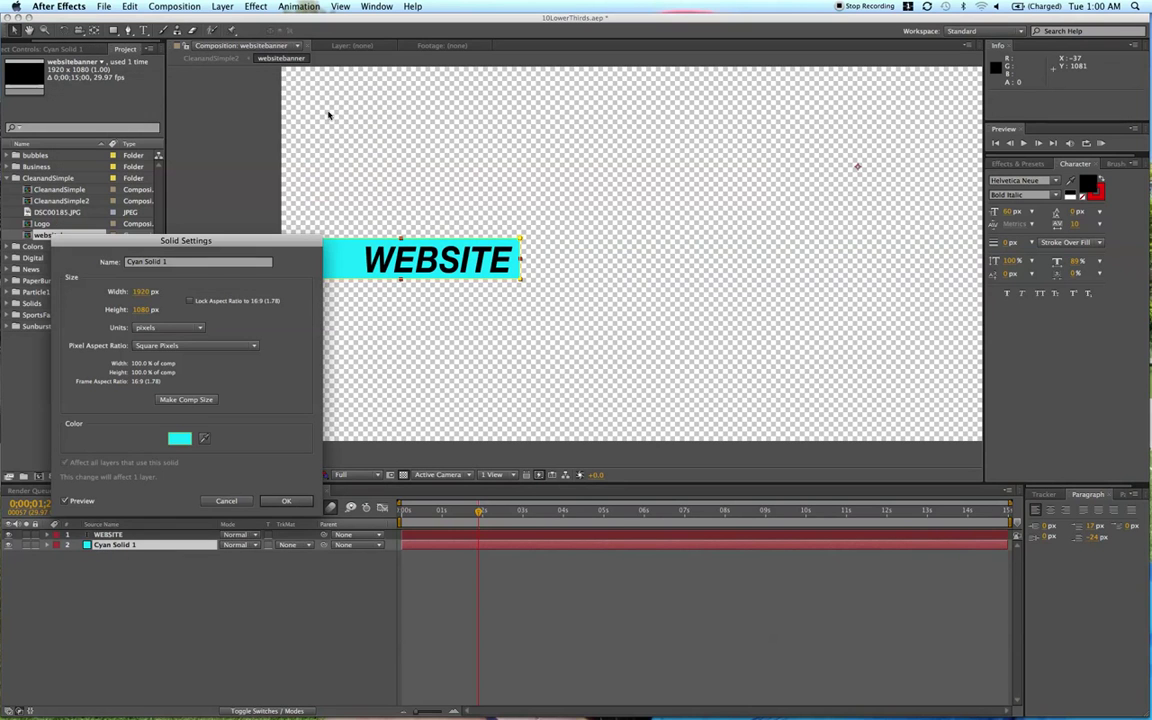
click(278, 500)
click(216, 492)
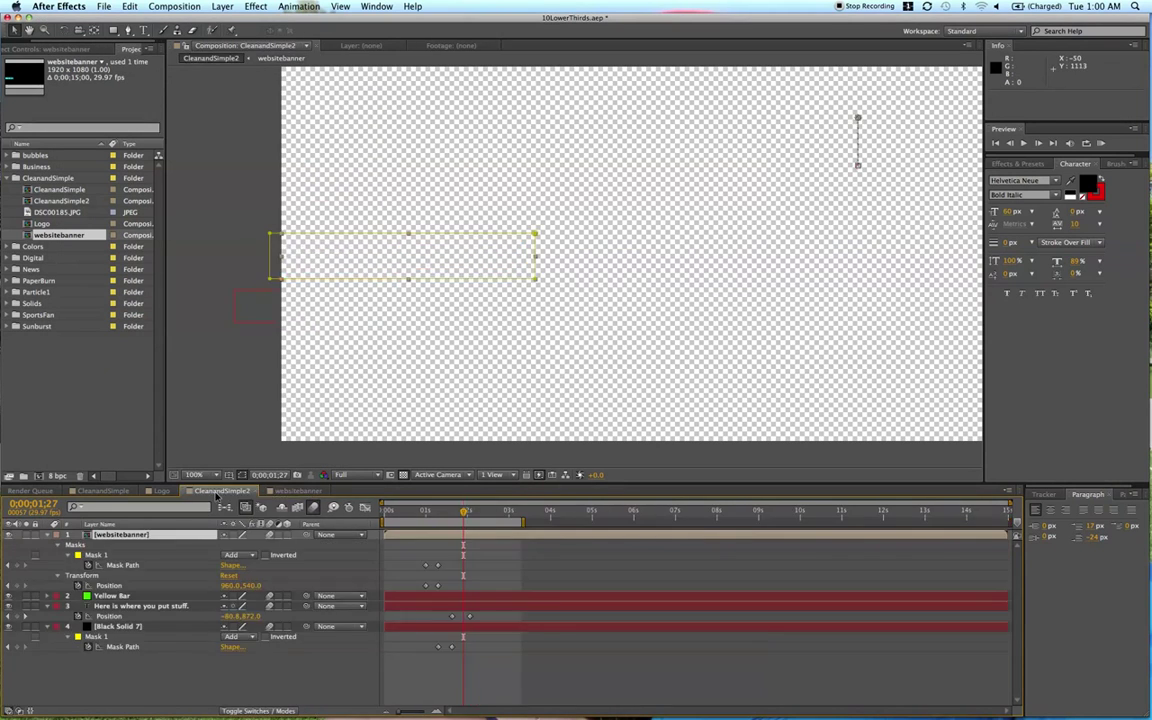
click(419, 600)
click(587, 668)
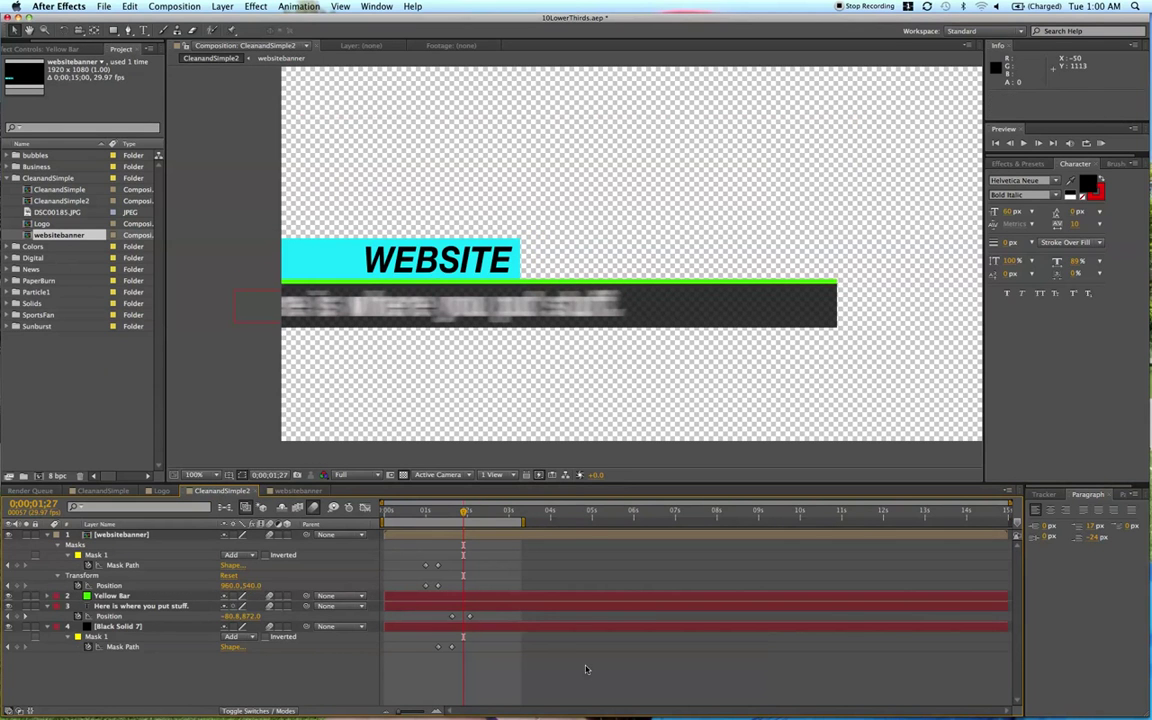
Recolor the Yellow Bar solid by sampling the cyan of the WEBSITE banner, and preview the lower-third animation
click(392, 597)
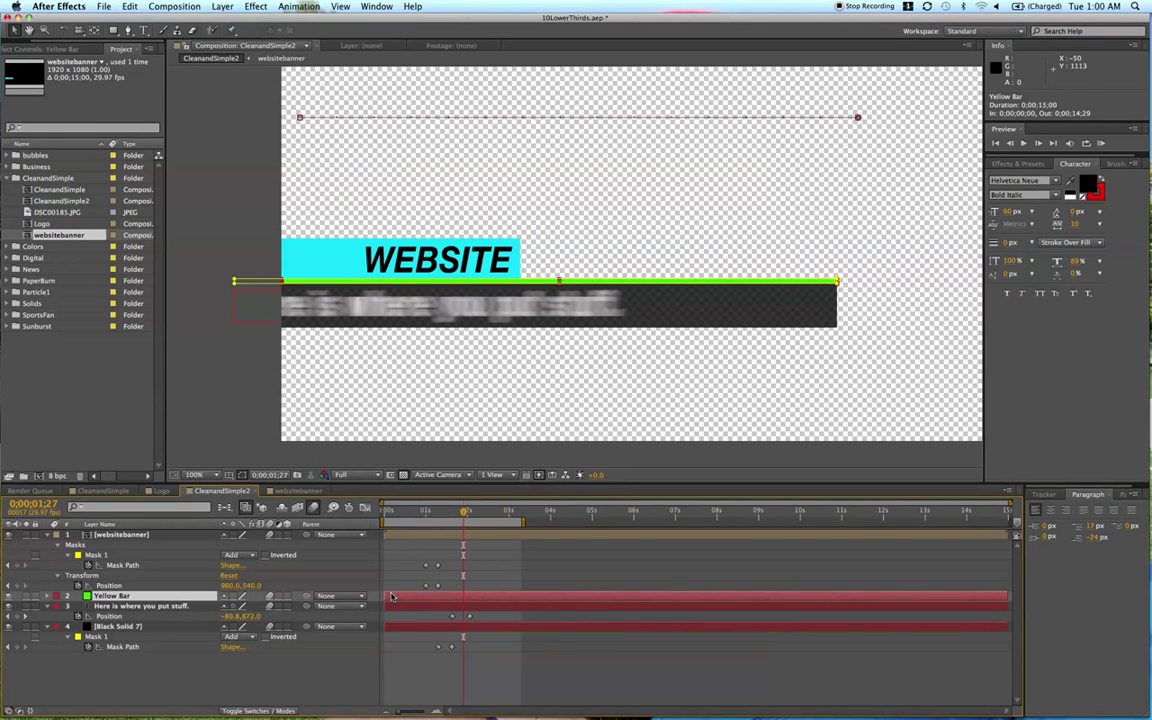
key(super+shift+y)
click(205, 439)
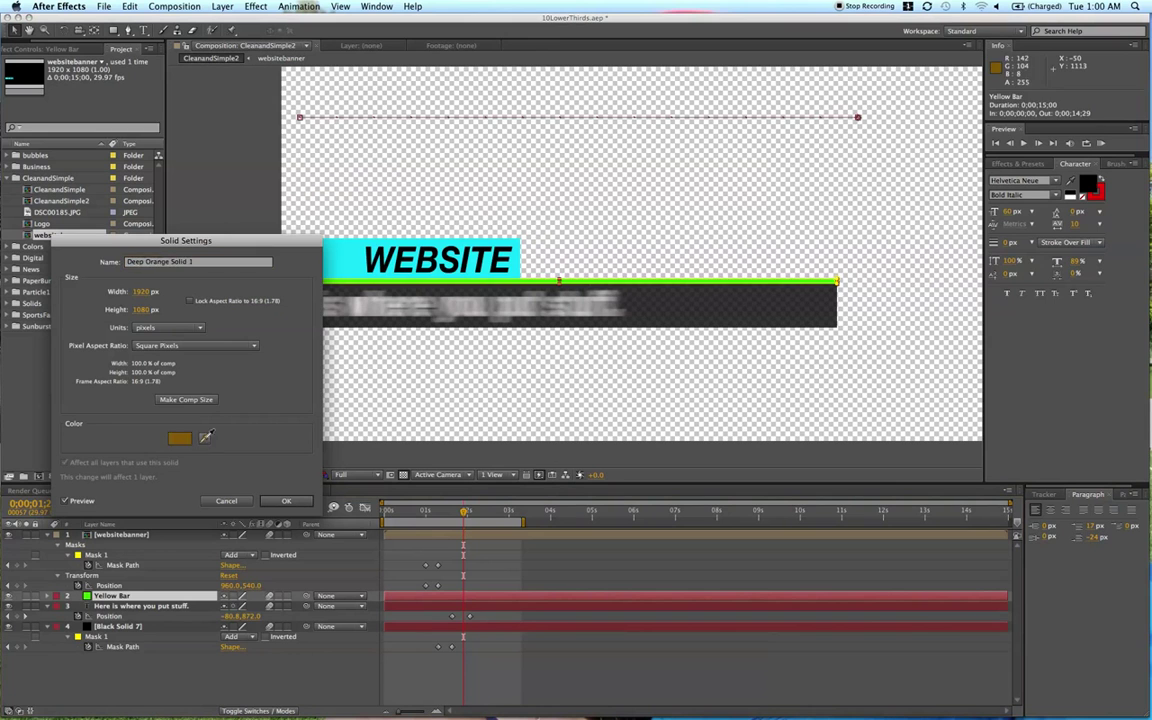
click(360, 258)
click(205, 439)
click(335, 265)
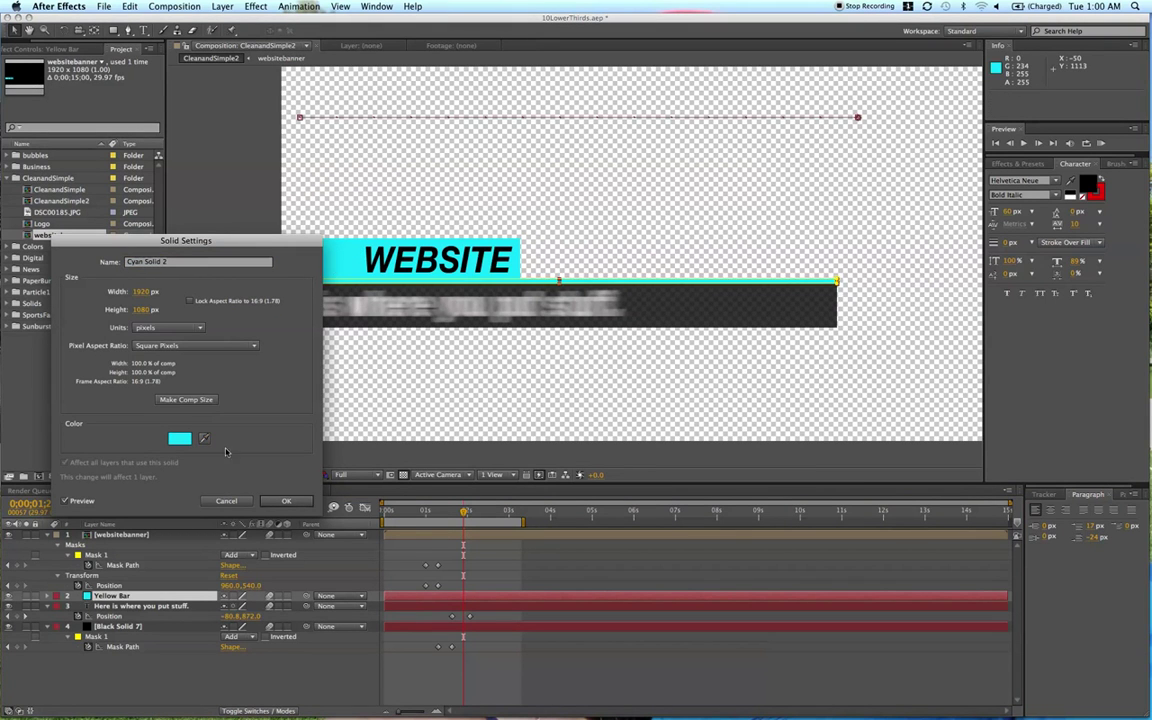
click(286, 500)
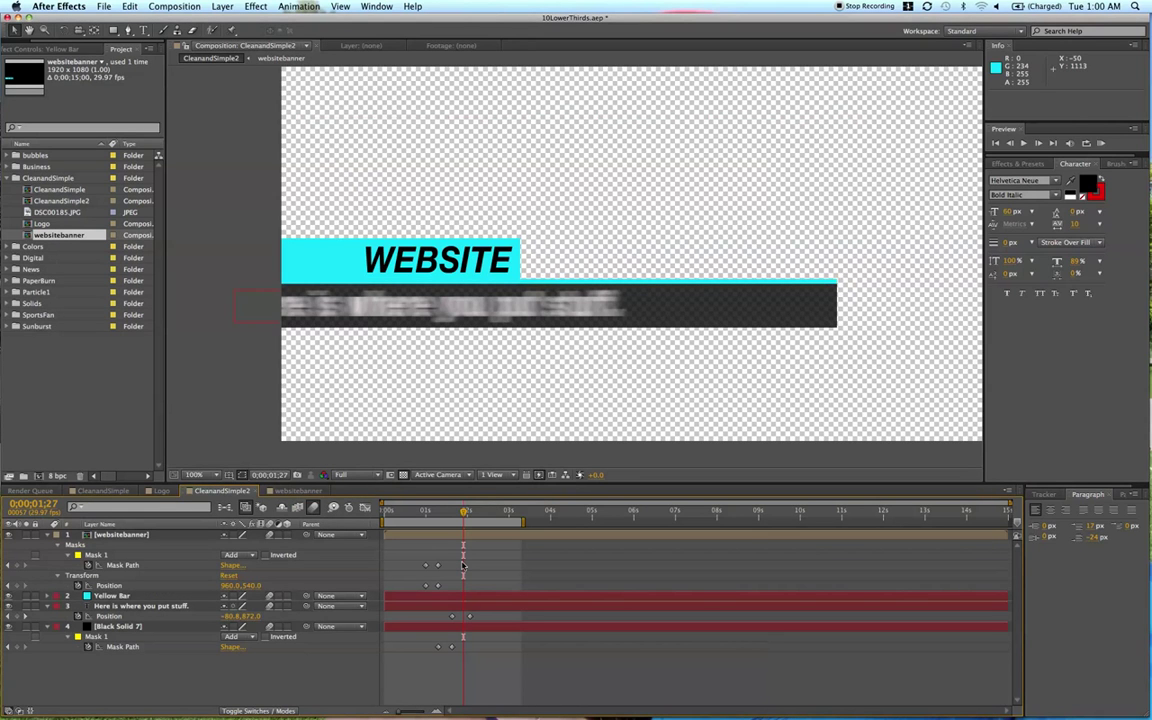
key(KP_0)
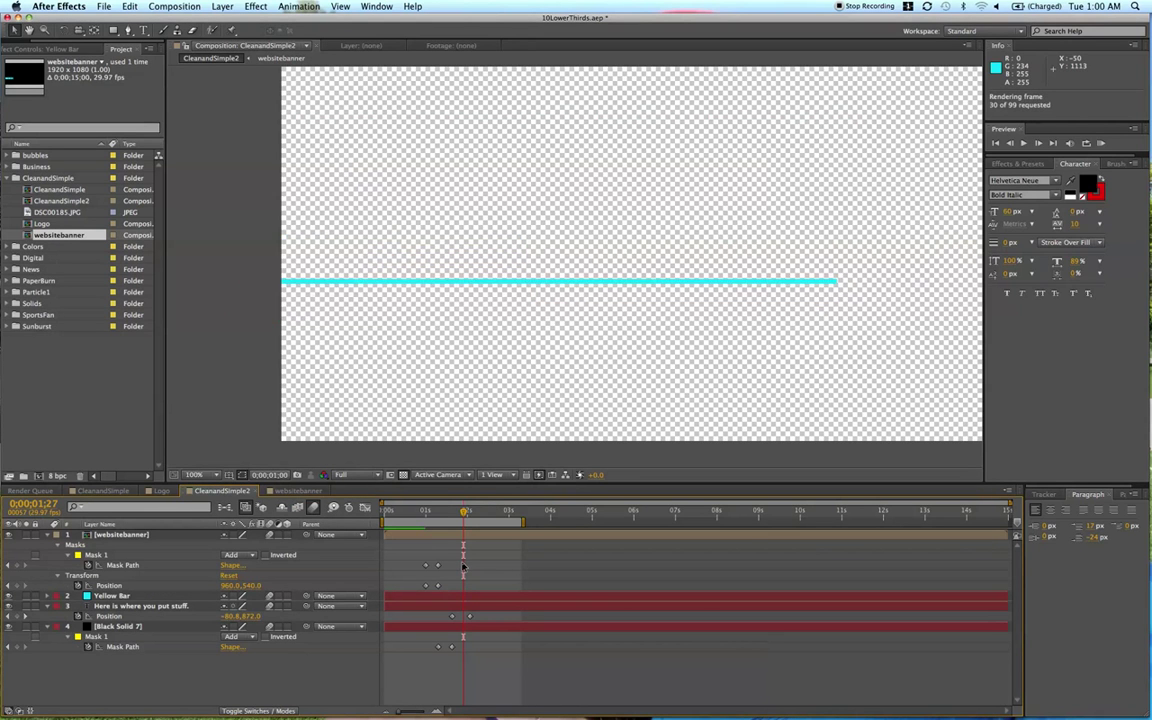